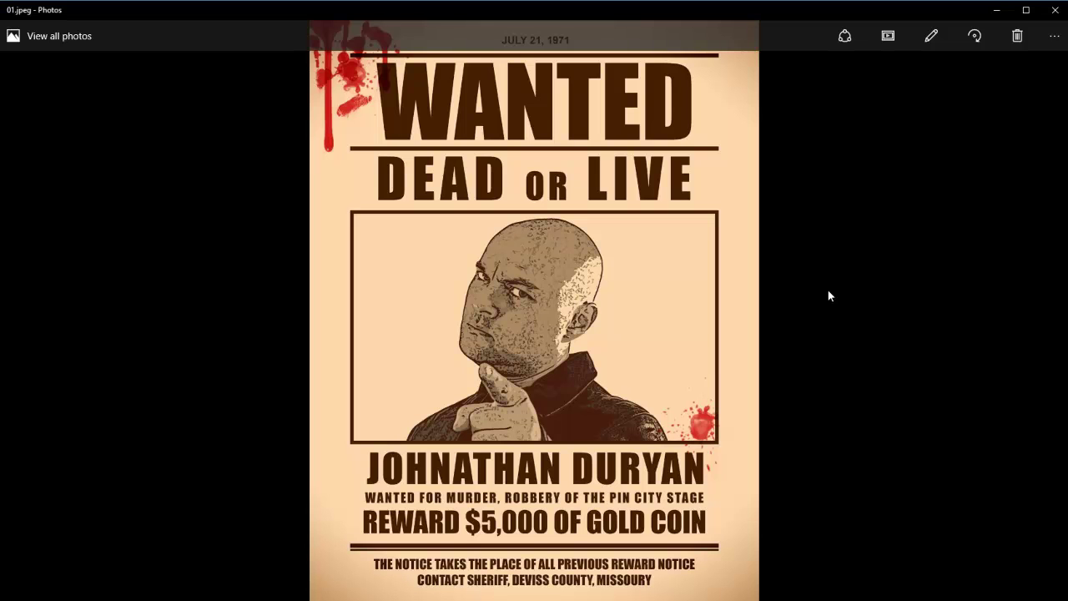
# Step: Zoom into the sepia WANTED poster and pan over the heading, portrait and reward text, then fit it
pyautogui.doubleClick(568, 179)
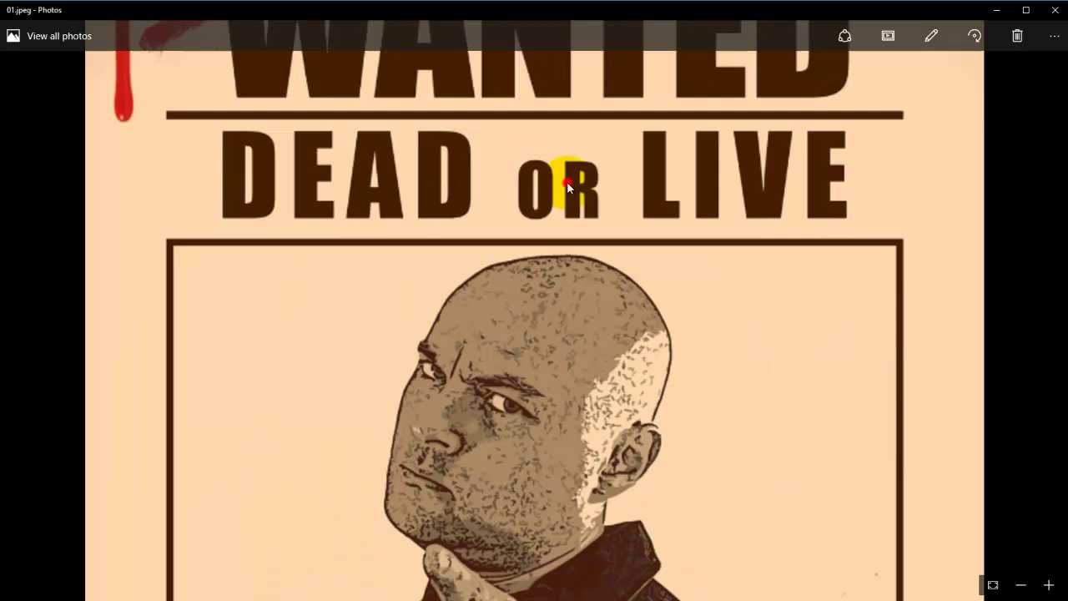
pyautogui.moveTo(556, 165); pyautogui.dragTo(571, 376)
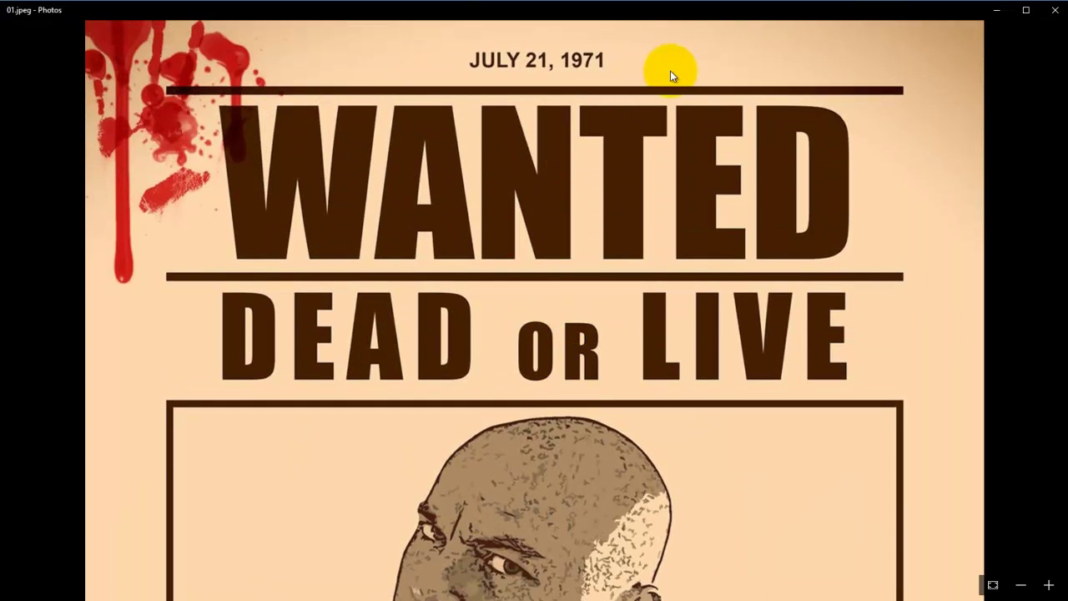
pyautogui.moveTo(591, 492); pyautogui.dragTo(595, 250)
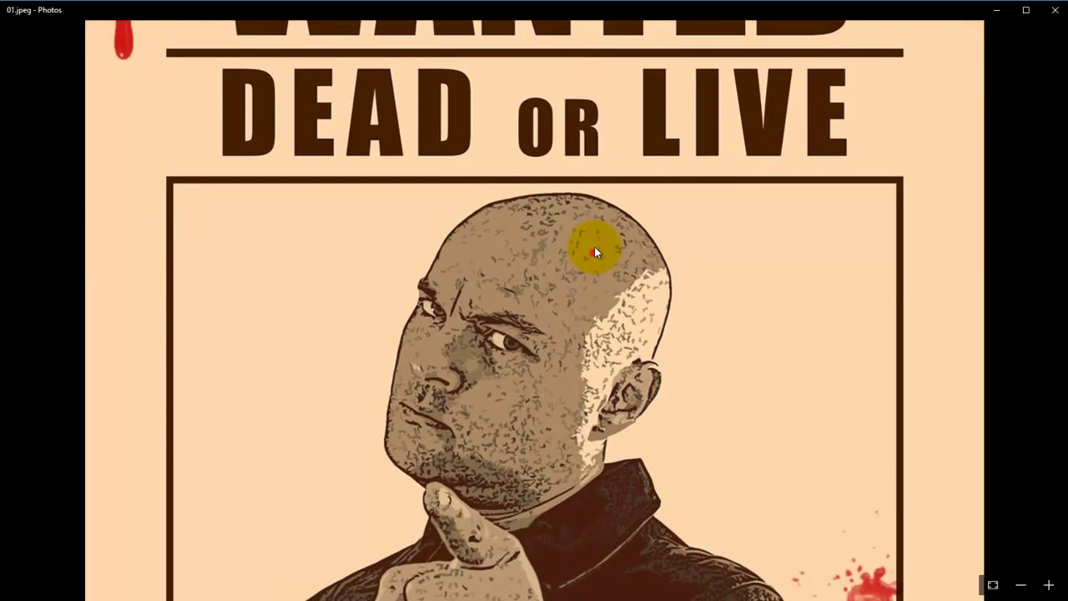
pyautogui.moveTo(553, 449); pyautogui.dragTo(552, 187)
pyautogui.moveTo(580, 436); pyautogui.dragTo(572, 190)
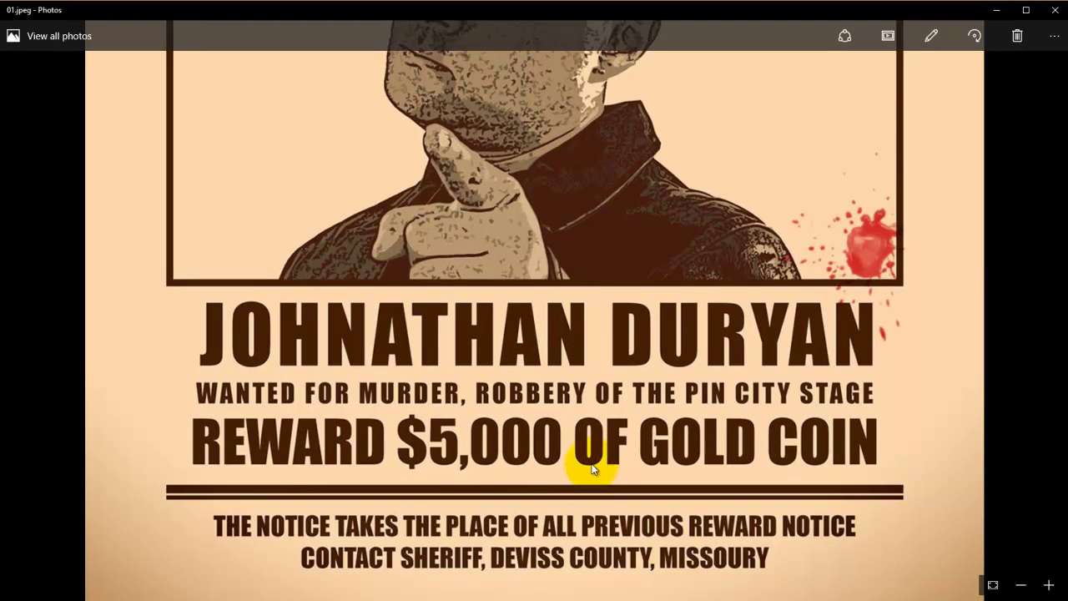
pyautogui.doubleClick(592, 468)
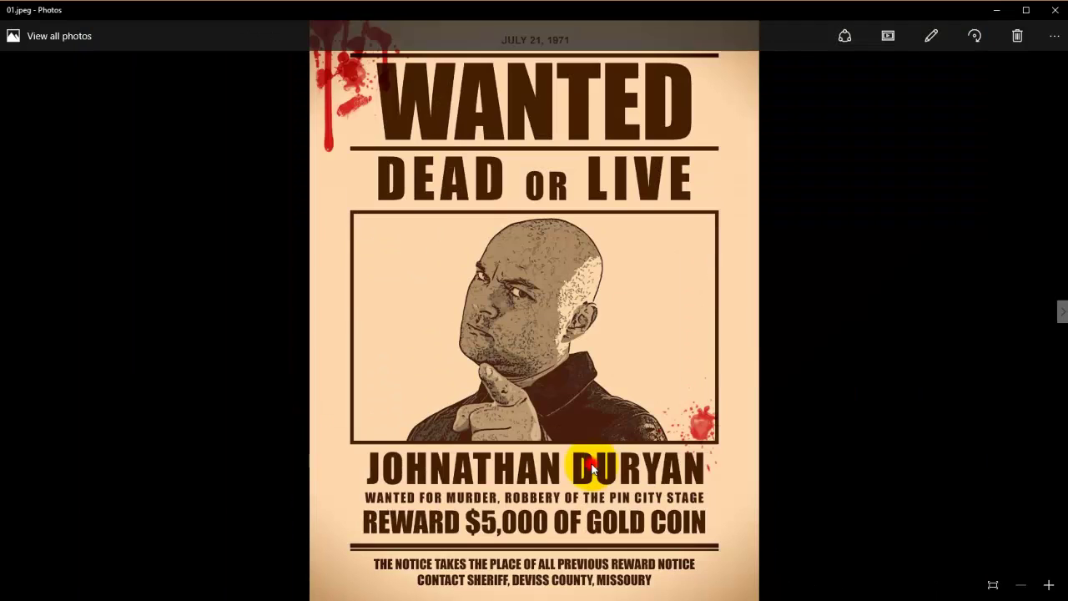
# Step: Step through the greyscale, red-on-yellow, red-on-white, blue, black and red poster variants
pyautogui.click(1061, 313)
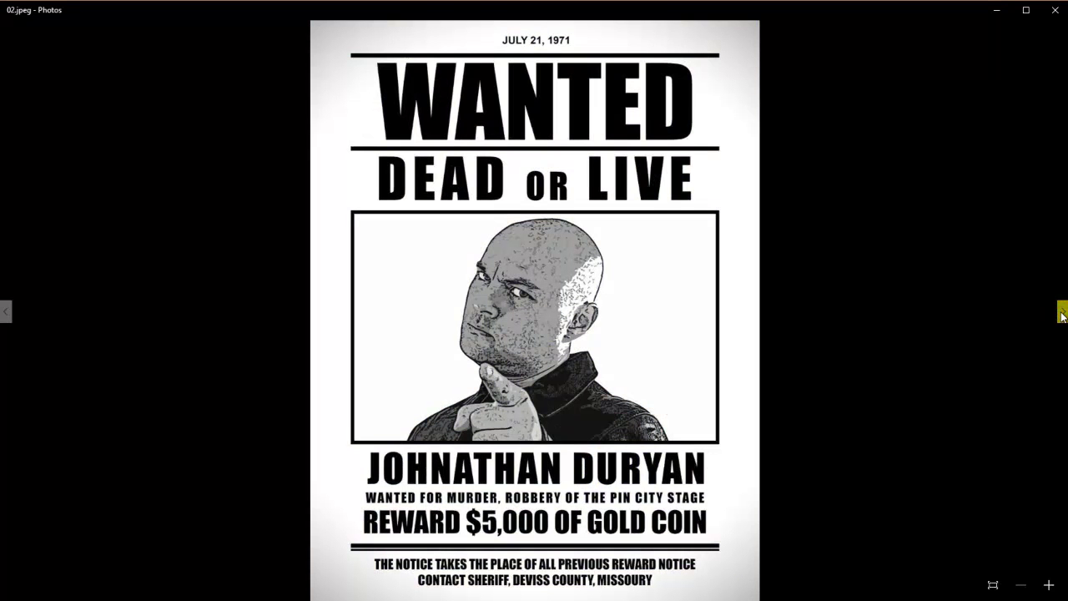
pyautogui.click(1062, 313)
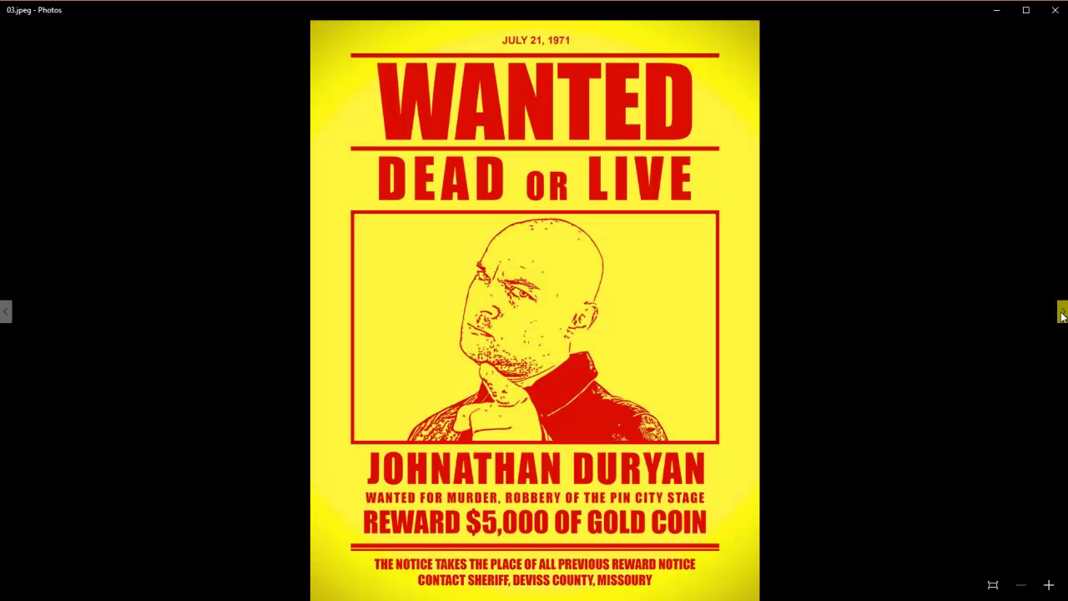
pyautogui.click(1061, 312)
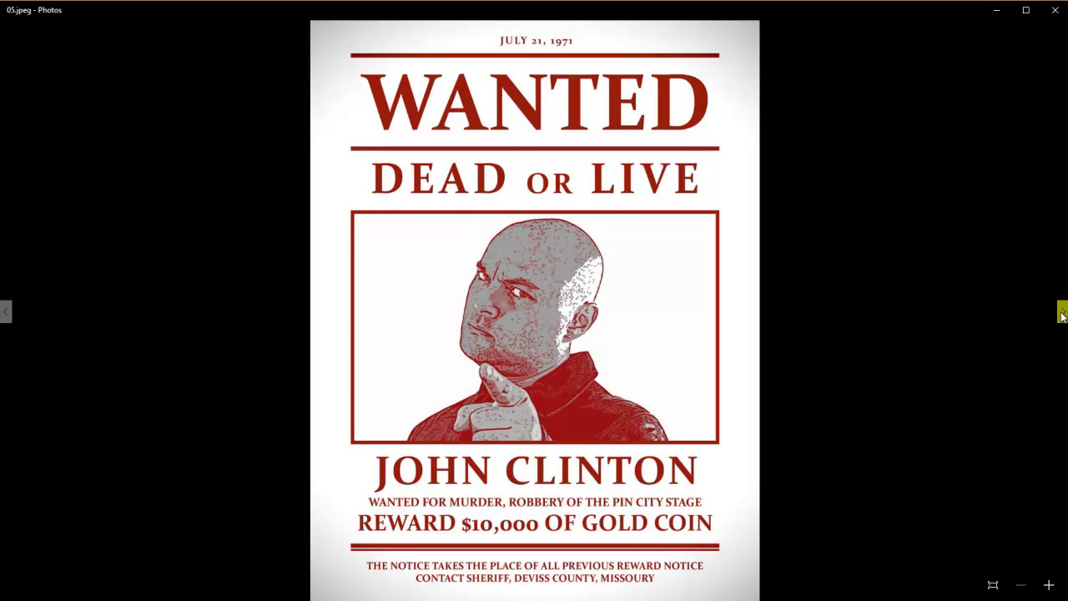
pyautogui.click(1062, 313)
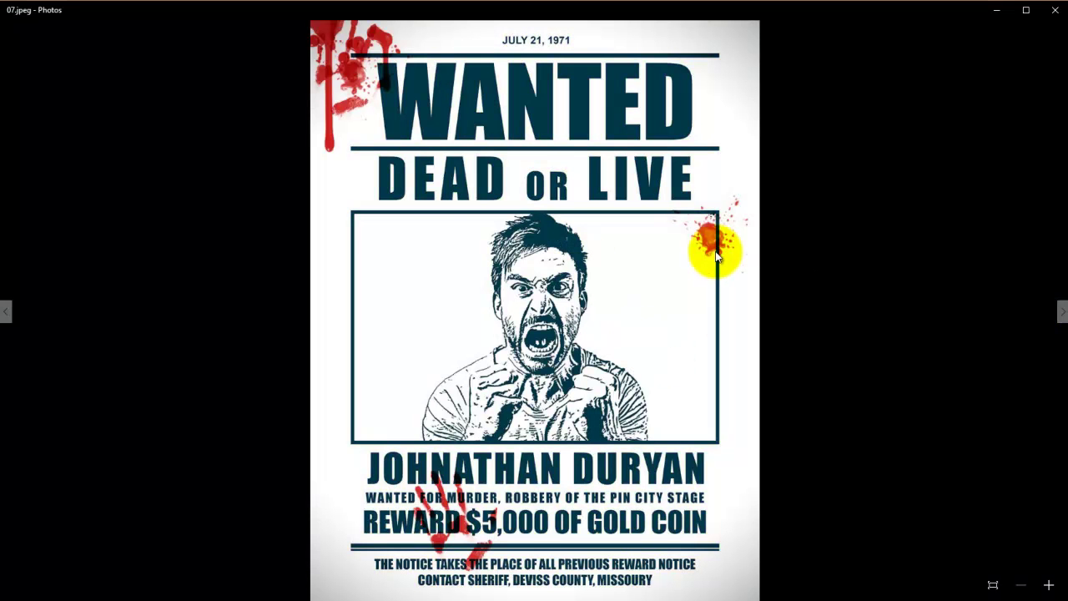
pyautogui.click(1062, 313)
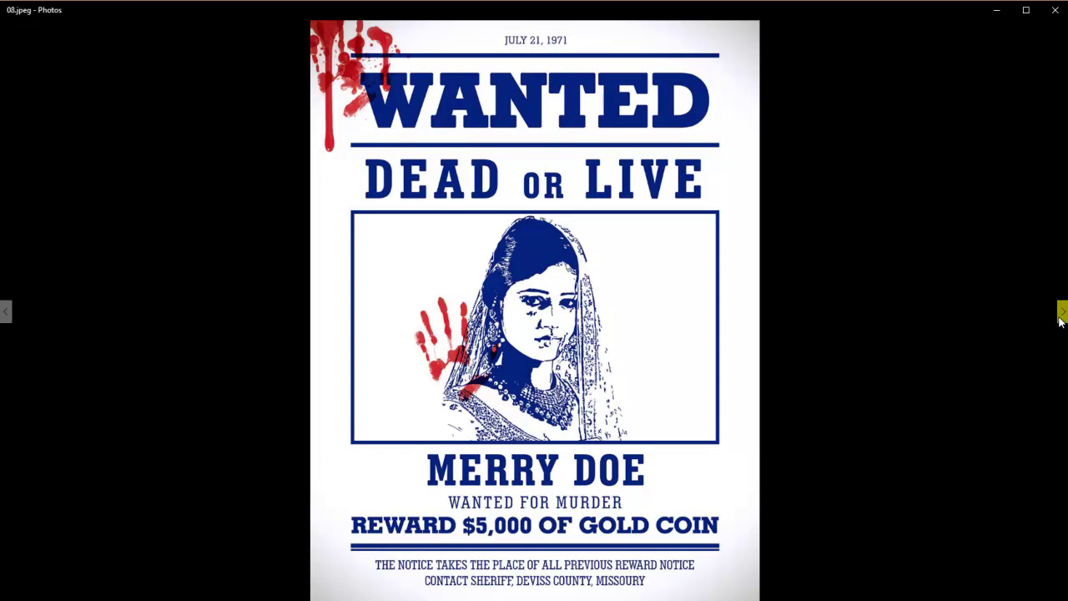
pyautogui.click(1062, 317)
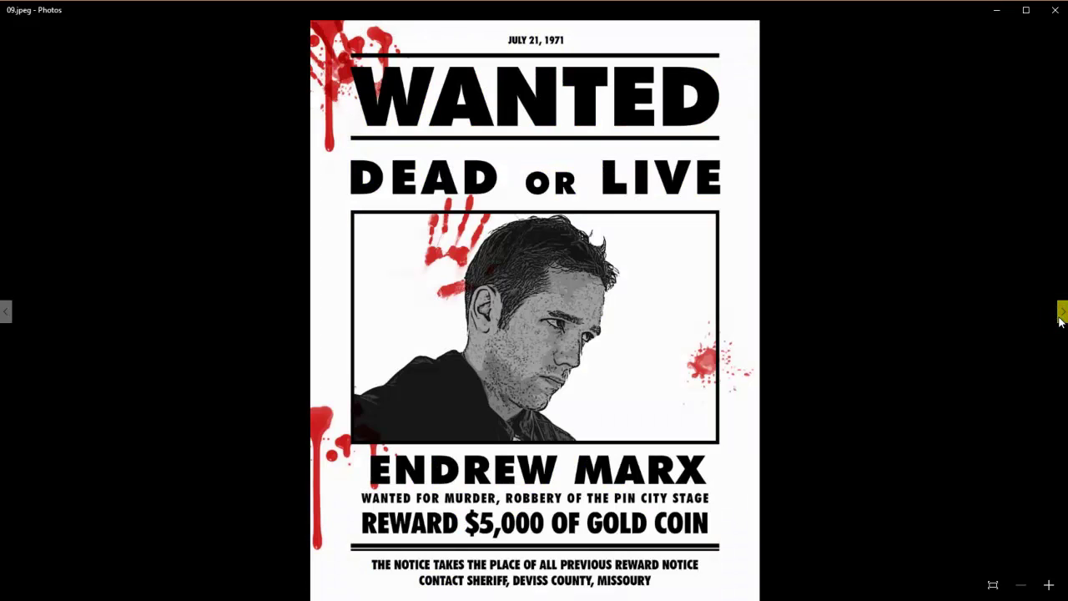
pyautogui.click(1061, 317)
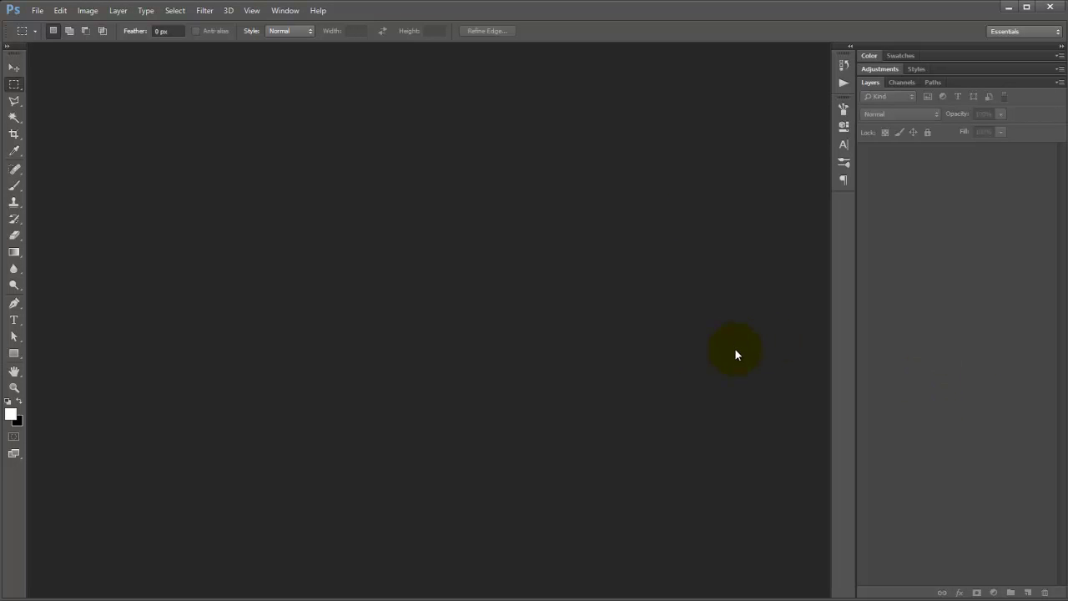
# Step: Load the Wanted Poster Photoshop Action .atn file into the Actions panel
pyautogui.click(281, 14)
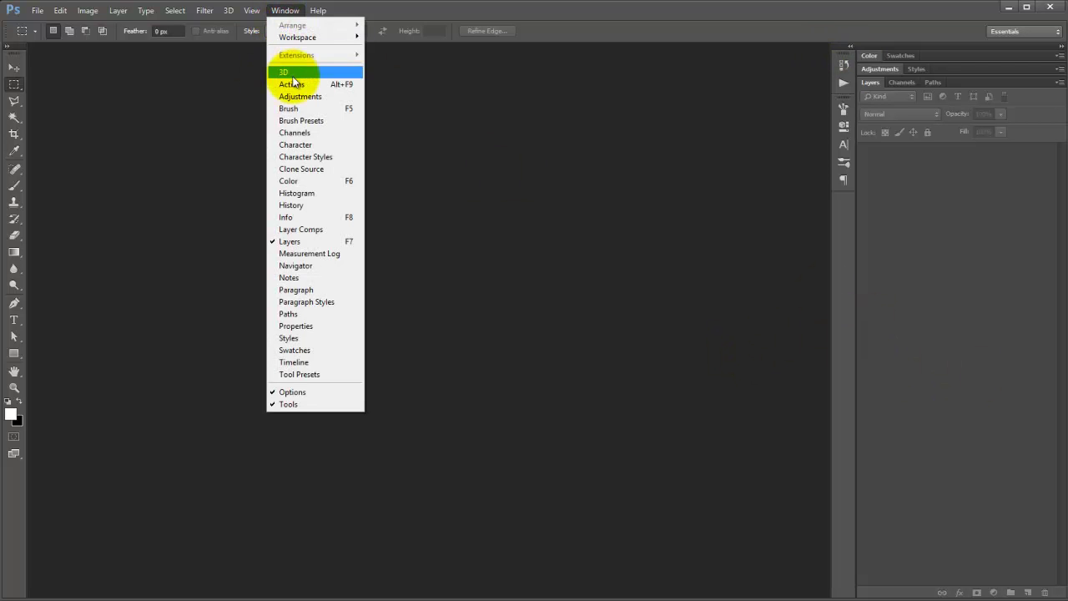
pyautogui.click(339, 84)
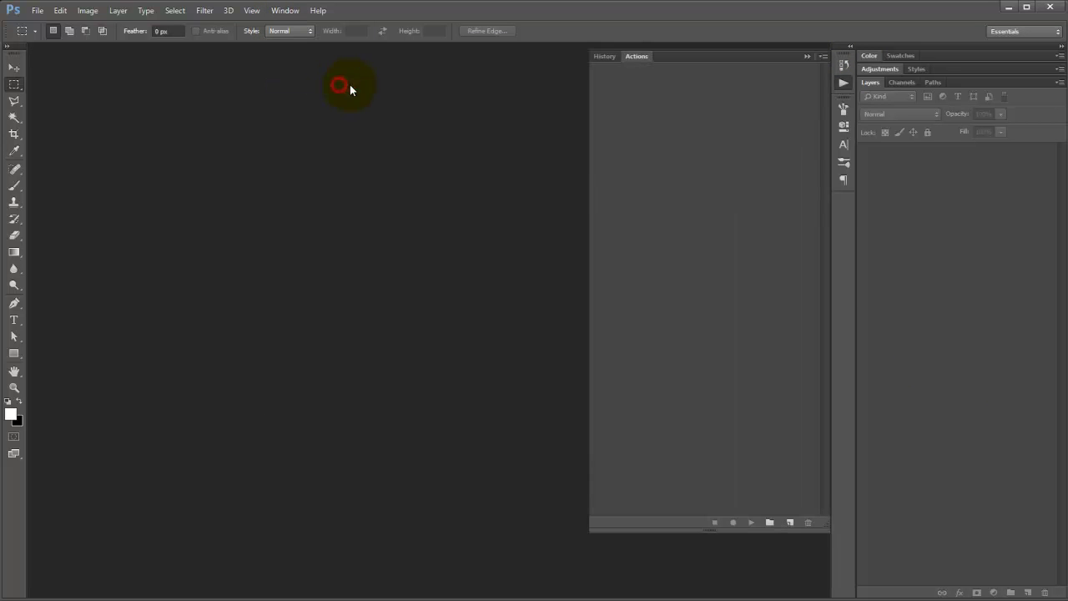
pyautogui.click(825, 55)
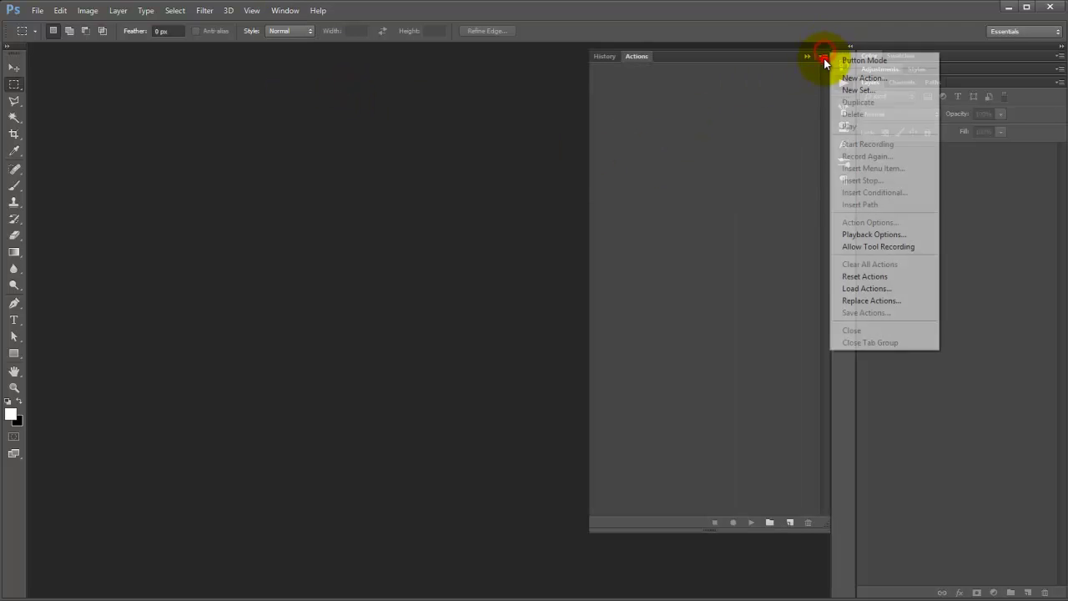
pyautogui.click(859, 290)
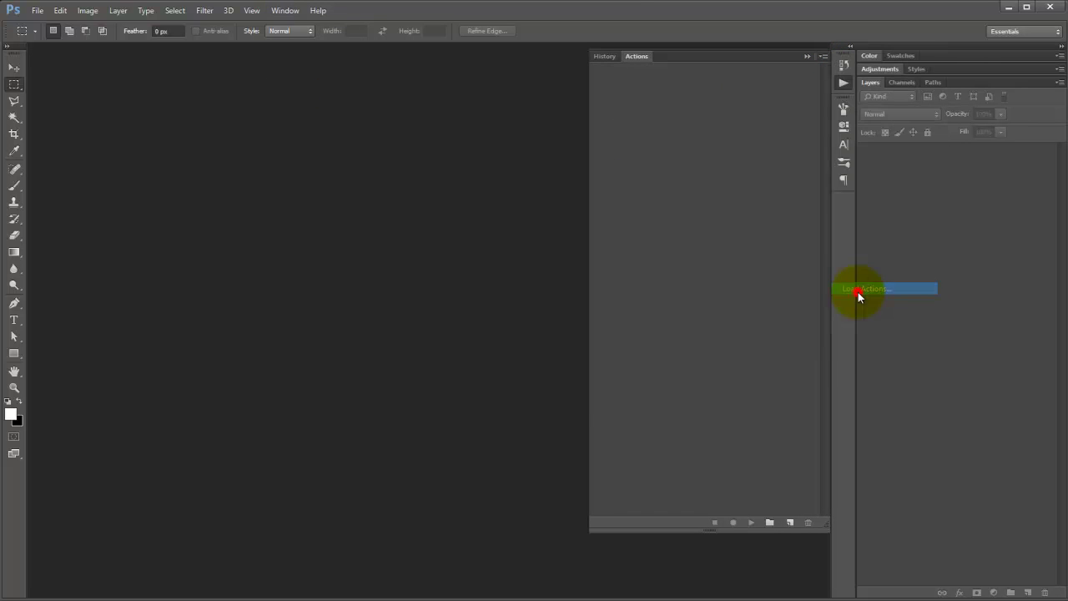
pyautogui.moveTo(386, 11); pyautogui.dragTo(529, 62)
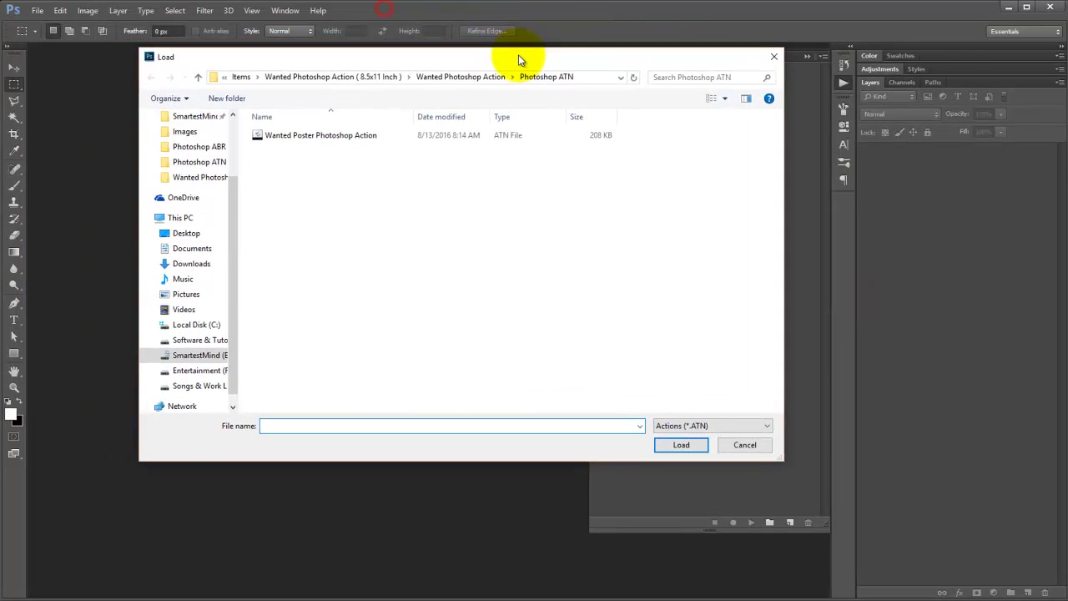
pyautogui.click(302, 142)
pyautogui.click(691, 448)
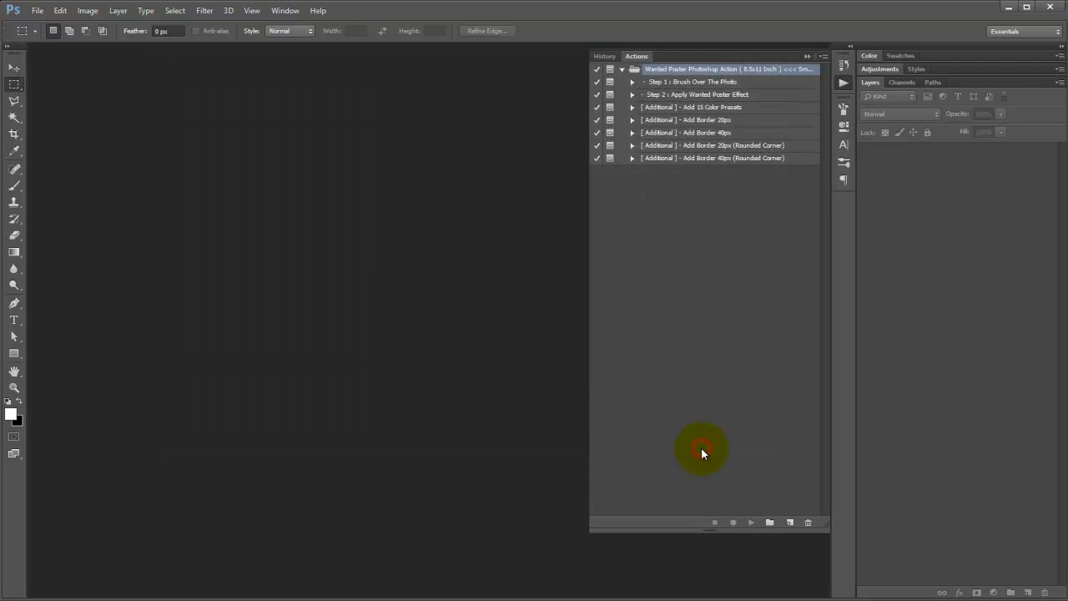
# Step: Select the Step 1 action and open angry-man.jpg as a new document
pyautogui.doubleClick(693, 82)
pyautogui.click(793, 84)
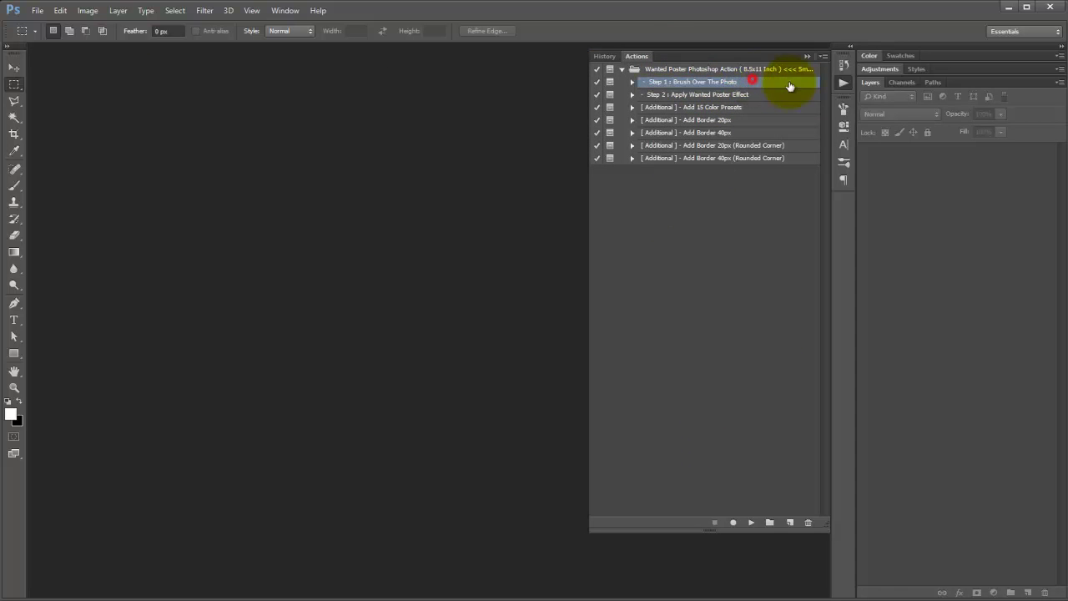
pyautogui.click(37, 10)
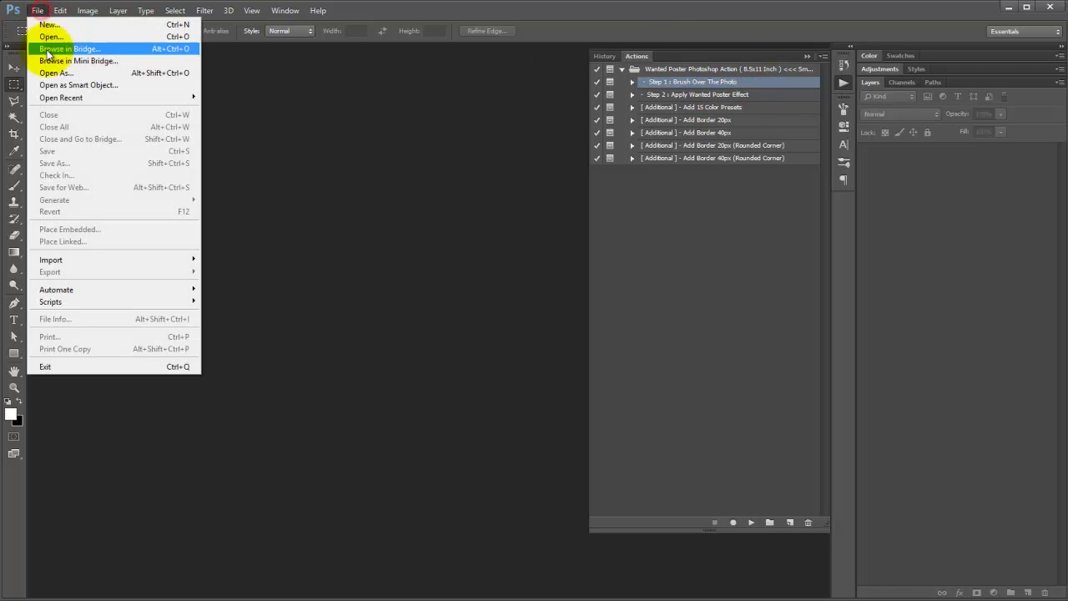
pyautogui.click(52, 36)
pyautogui.click(292, 150)
pyautogui.click(682, 447)
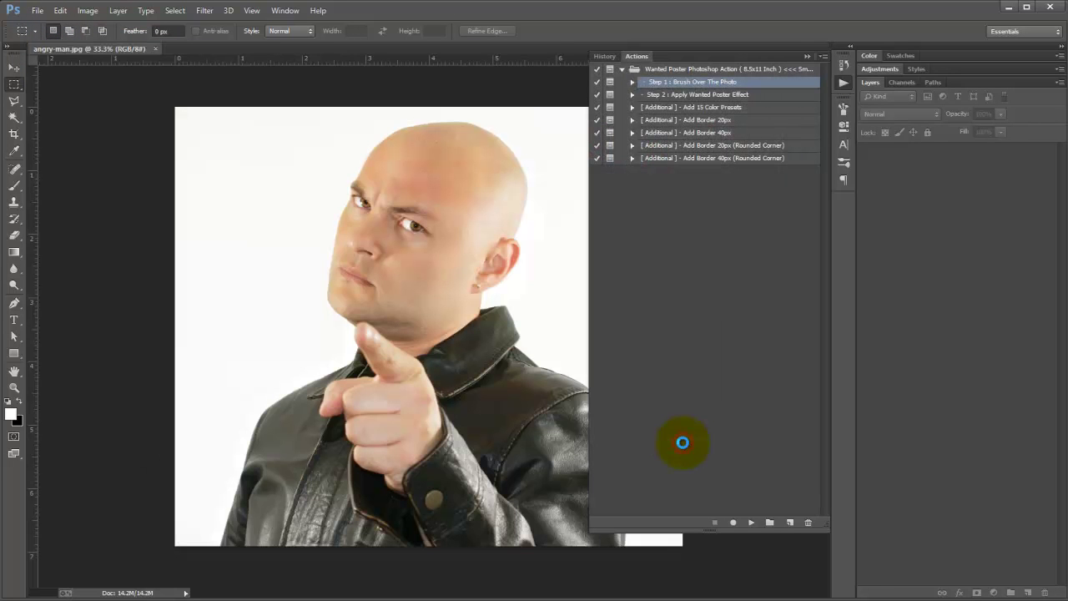
# Step: Fit the photo on screen and check its RGB 8-bit colour mode
pyautogui.click(204, 12)
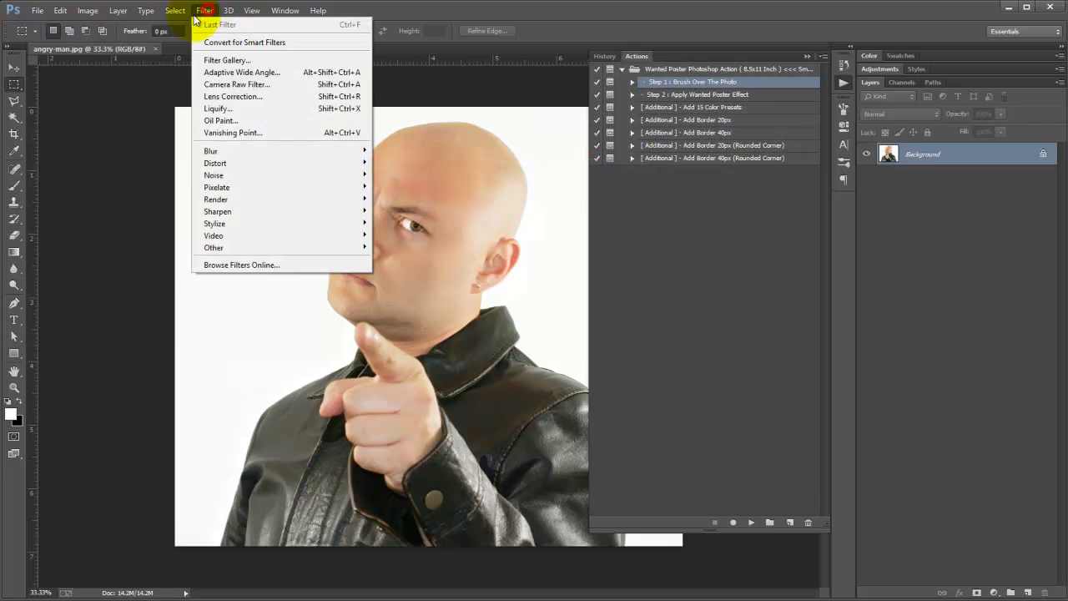
pyautogui.click(251, 10)
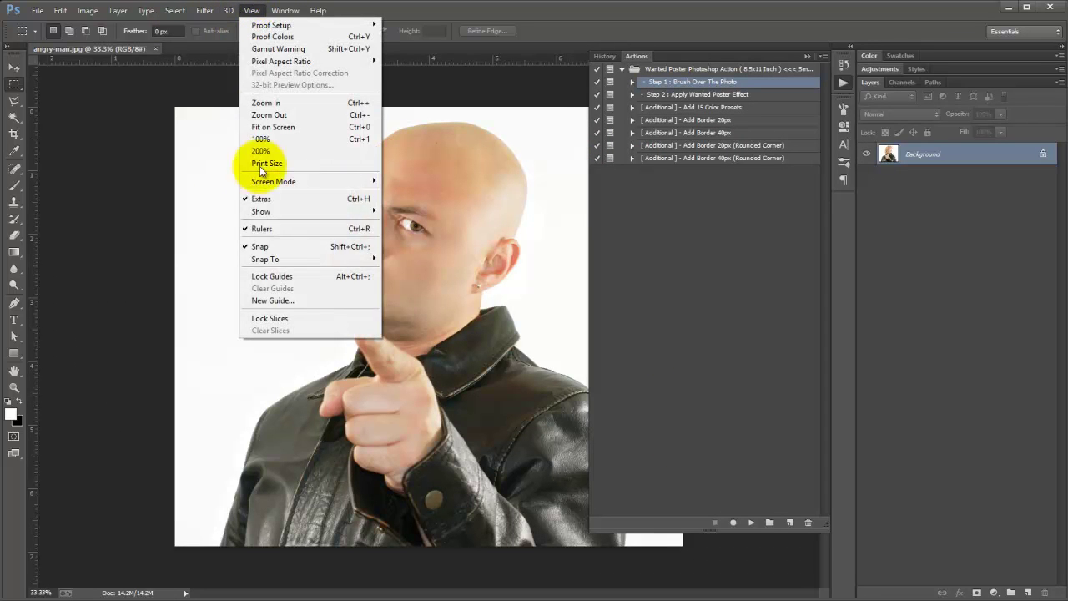
pyautogui.click(273, 128)
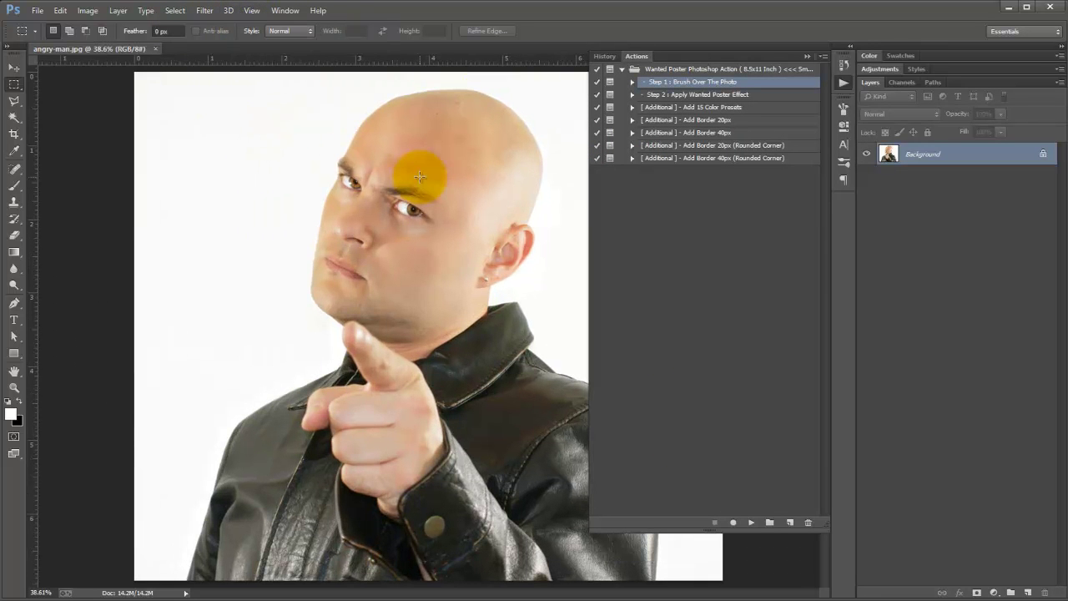
pyautogui.click(88, 10)
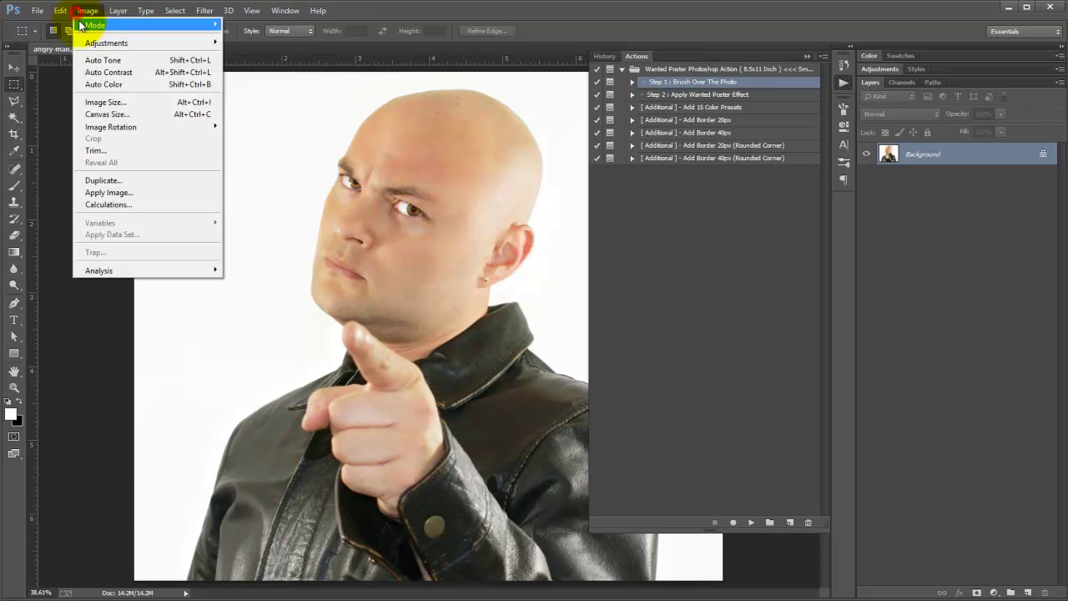
pyautogui.moveTo(262, 84)
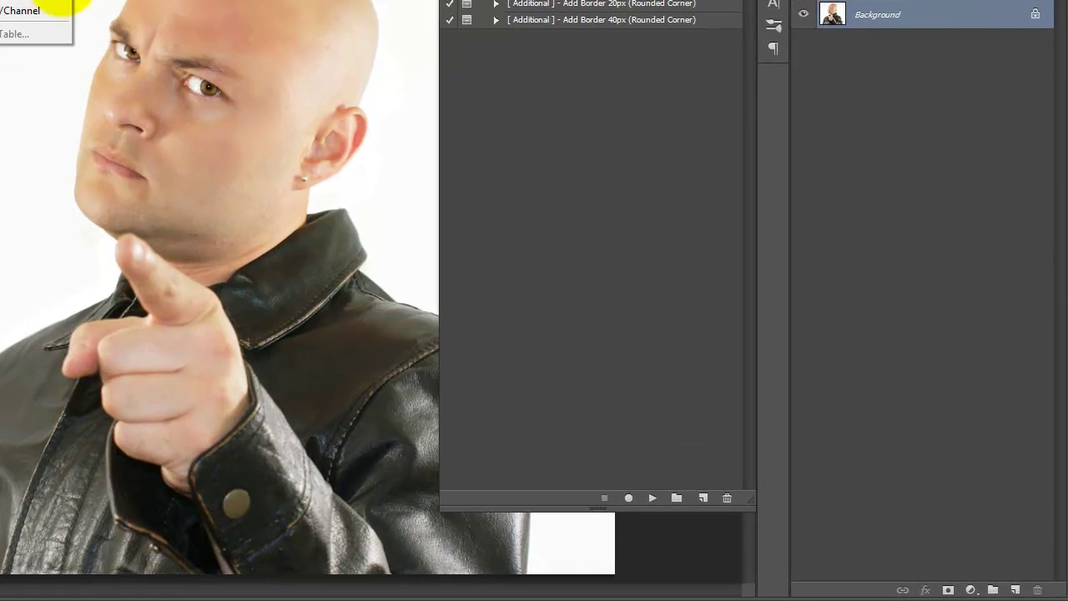
pyautogui.click(939, 86)
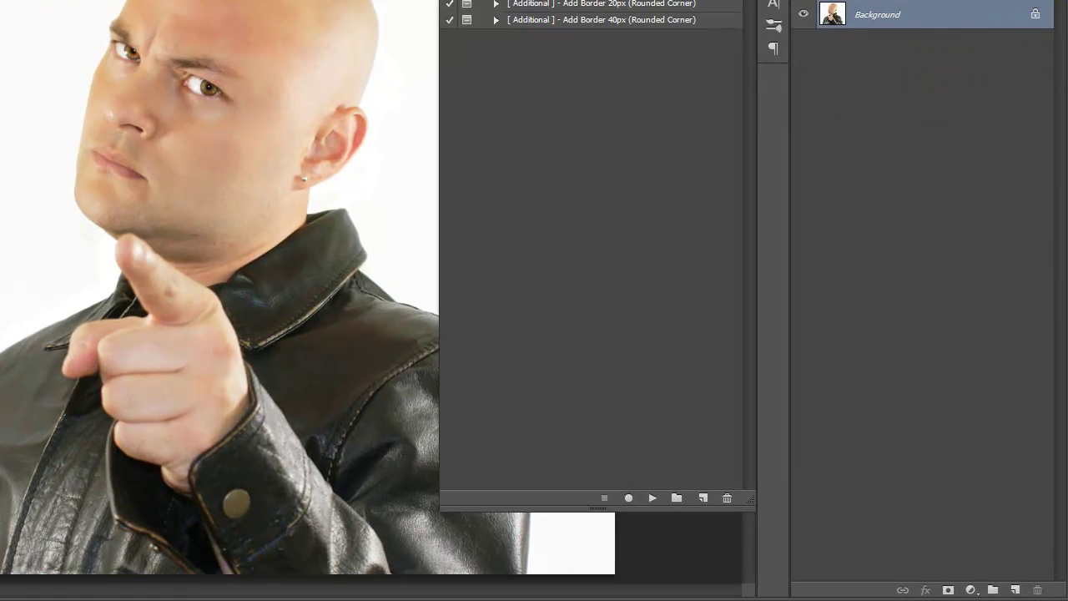
pyautogui.rightClick(939, 86)
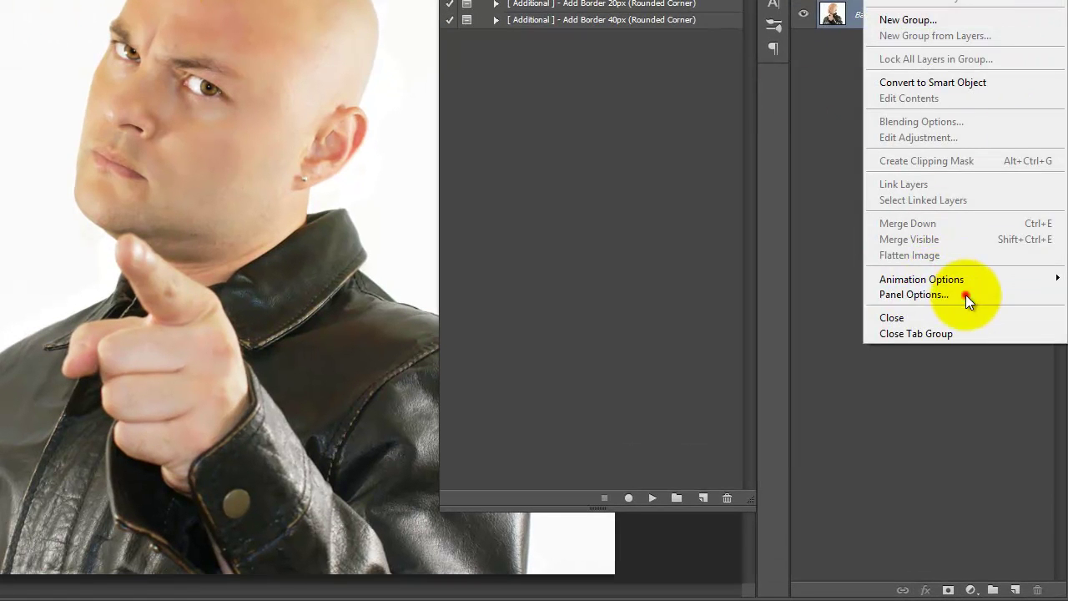
pyautogui.click(966, 294)
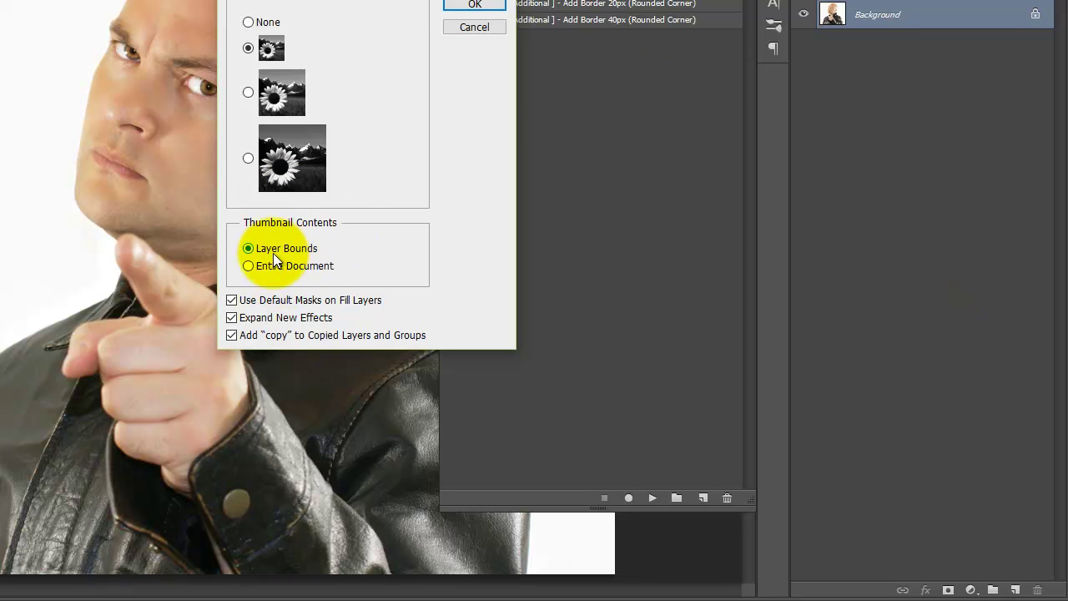
pyautogui.click(271, 52)
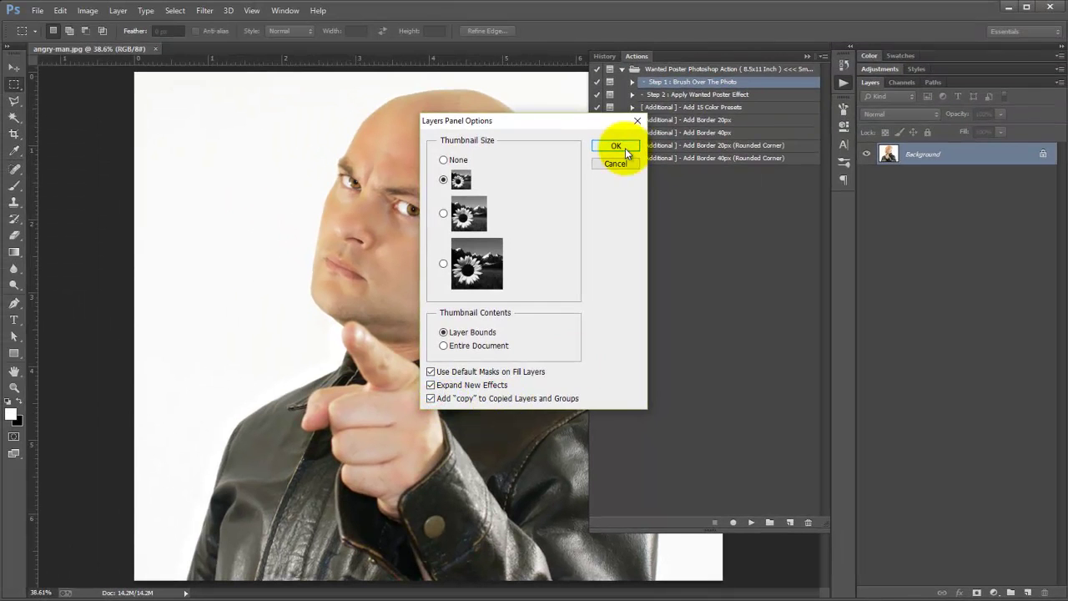
pyautogui.click(626, 150)
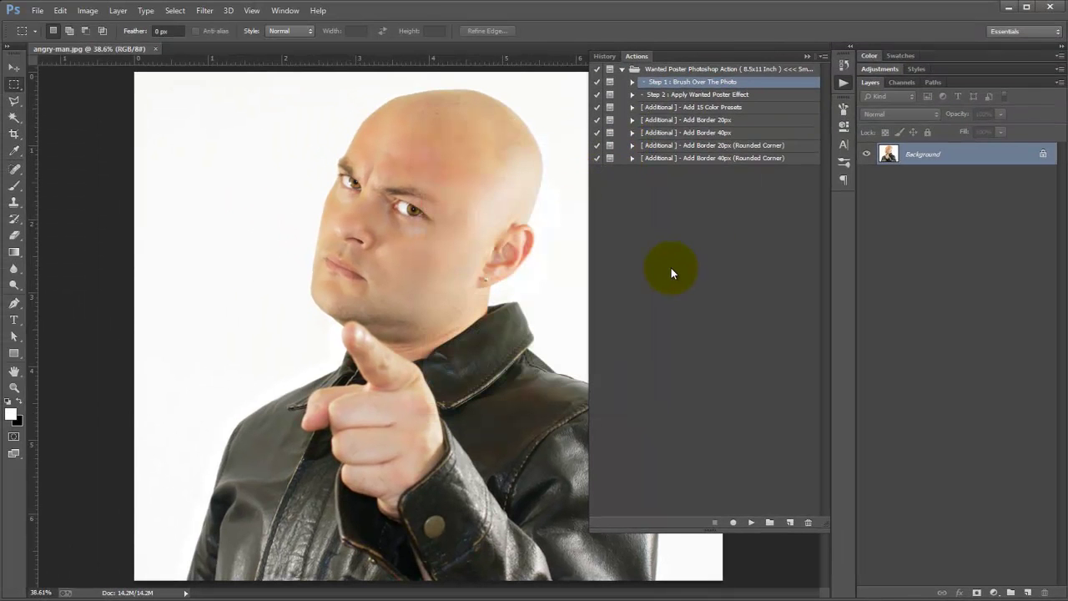
# Step: Play Step 1, then Magic Wand-select the white backdrop on the Background layer
pyautogui.click(751, 523)
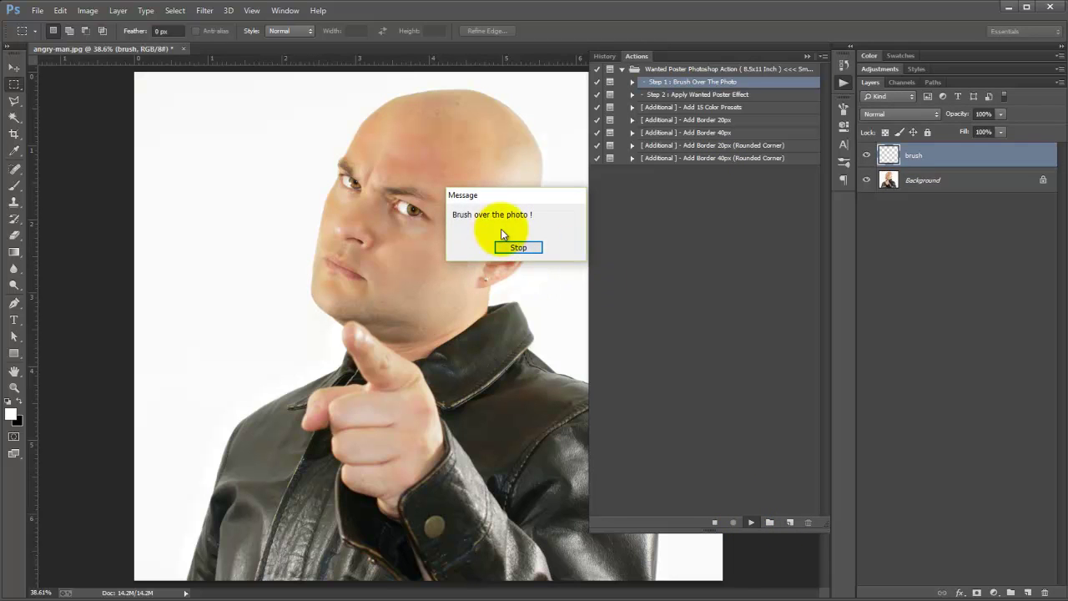
pyautogui.click(516, 246)
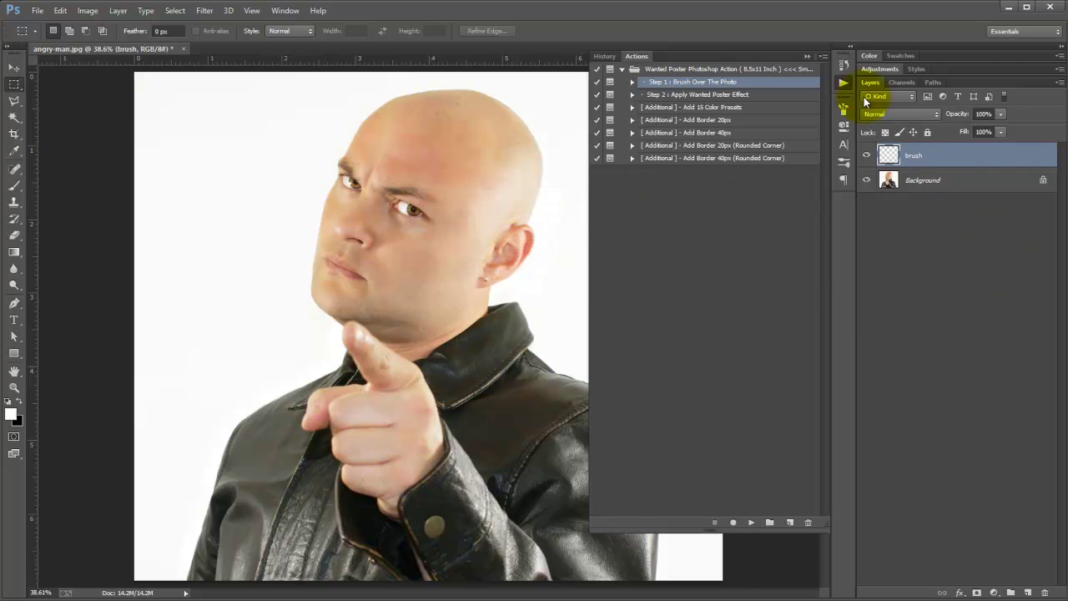
pyautogui.click(805, 58)
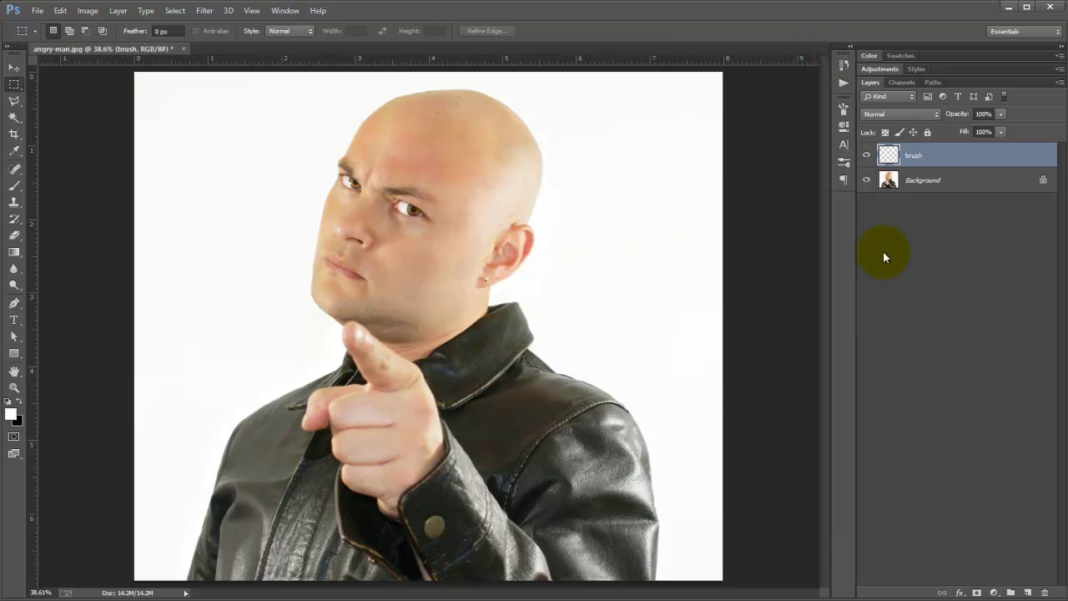
pyautogui.click(940, 181)
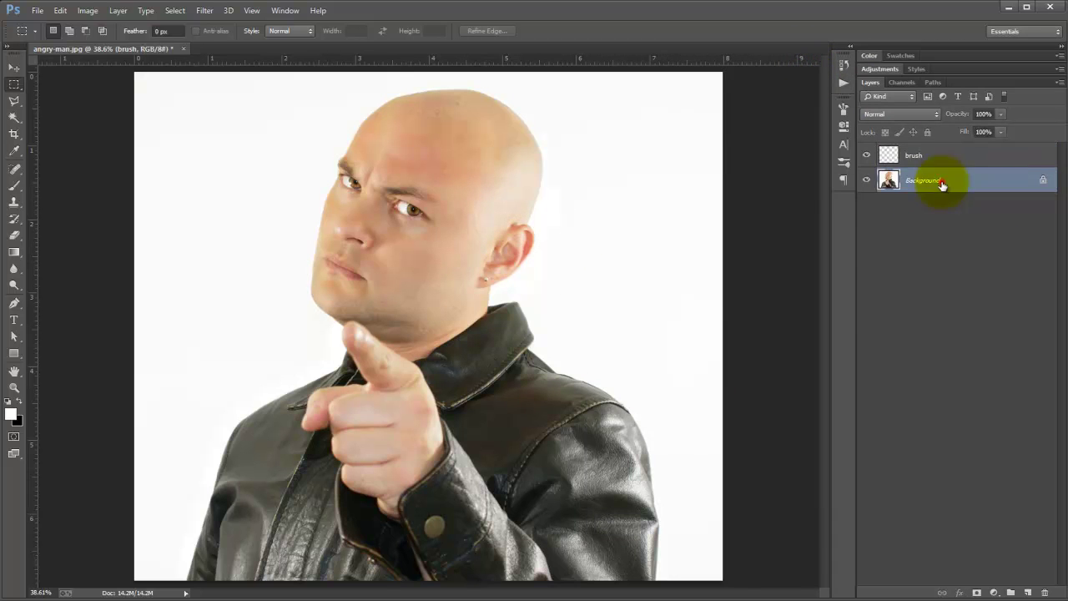
pyautogui.click(11, 116)
pyautogui.click(184, 203)
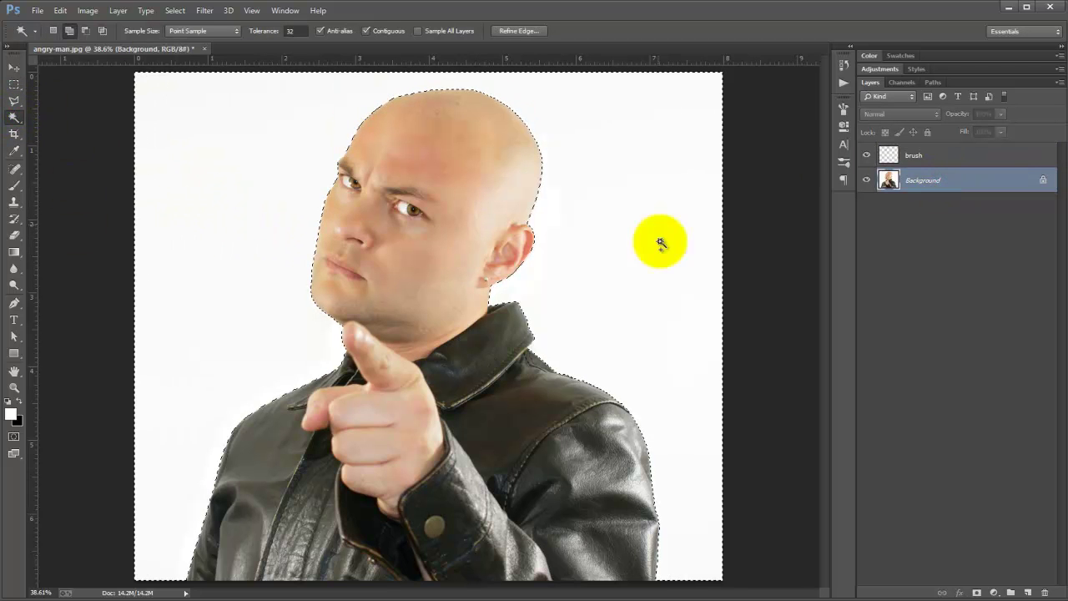
# Step: Feather the selection and make the brush layer active
pyautogui.click(177, 11)
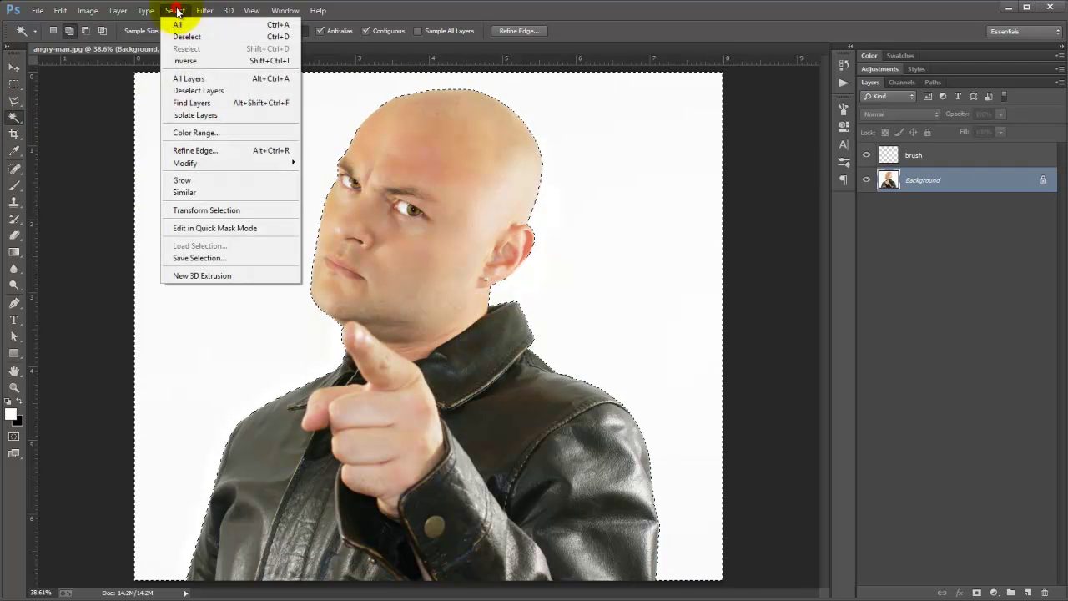
pyautogui.click(209, 164)
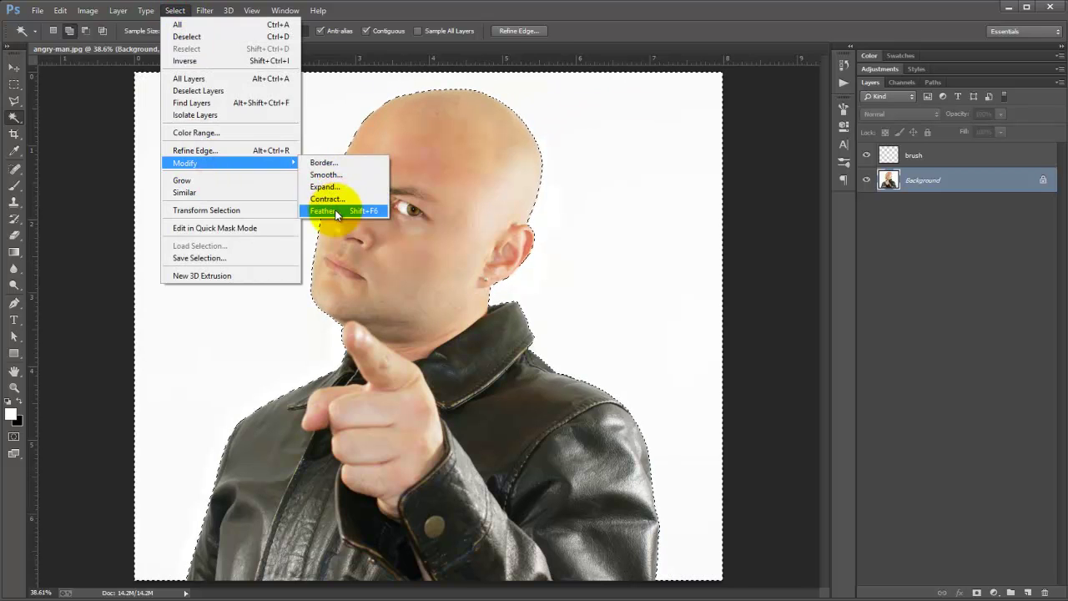
pyautogui.click(336, 211)
pyautogui.click(707, 227)
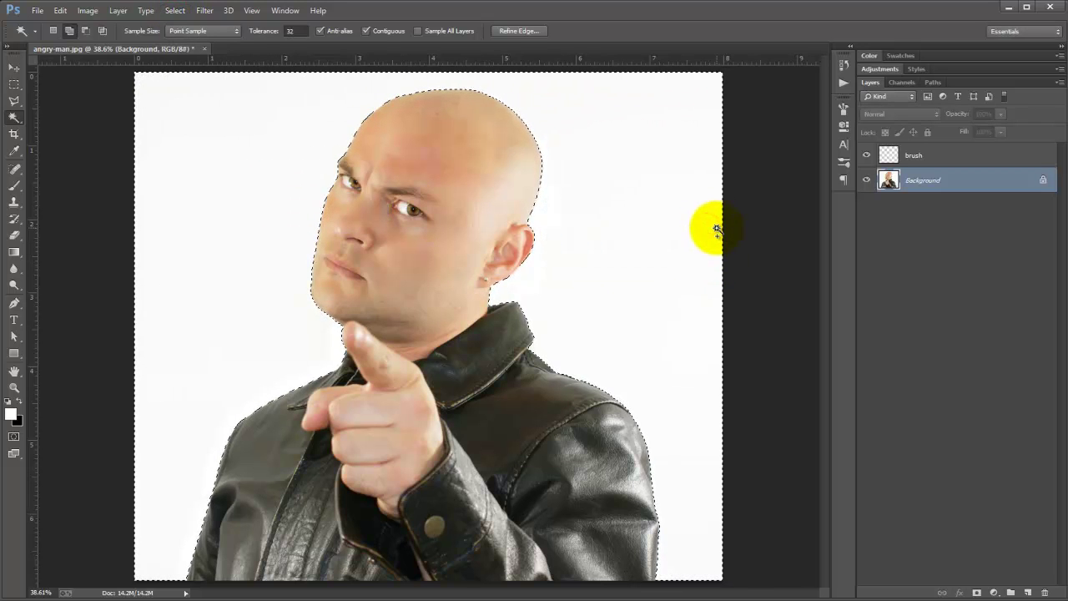
pyautogui.click(935, 155)
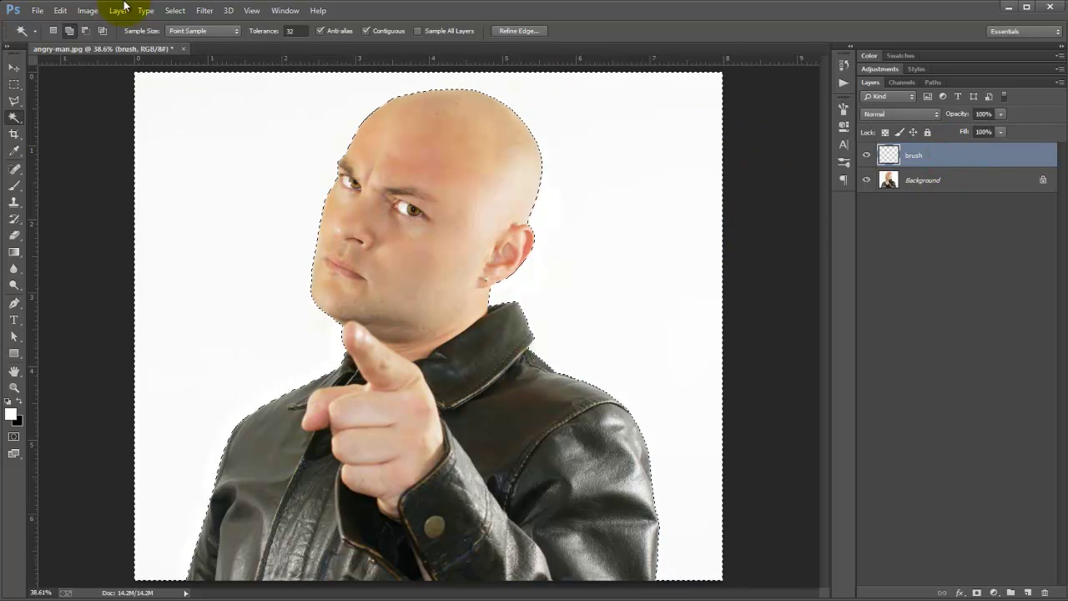
# Step: Invert the selection onto the man and set the foreground colour, entering ff0000
pyautogui.click(175, 10)
pyautogui.click(176, 57)
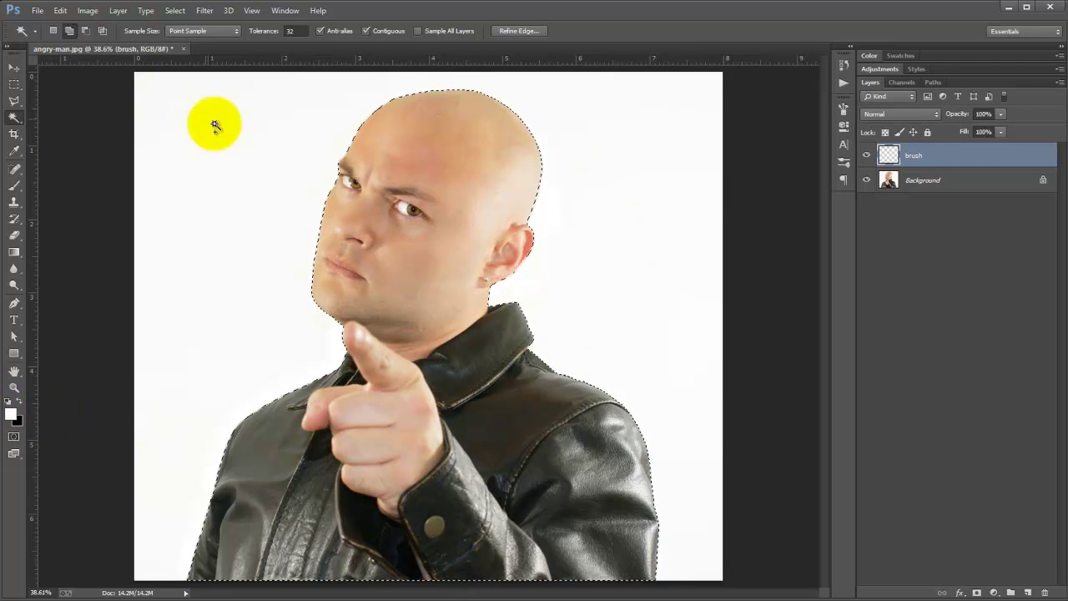
pyautogui.click(12, 417)
pyautogui.write('ff0000')
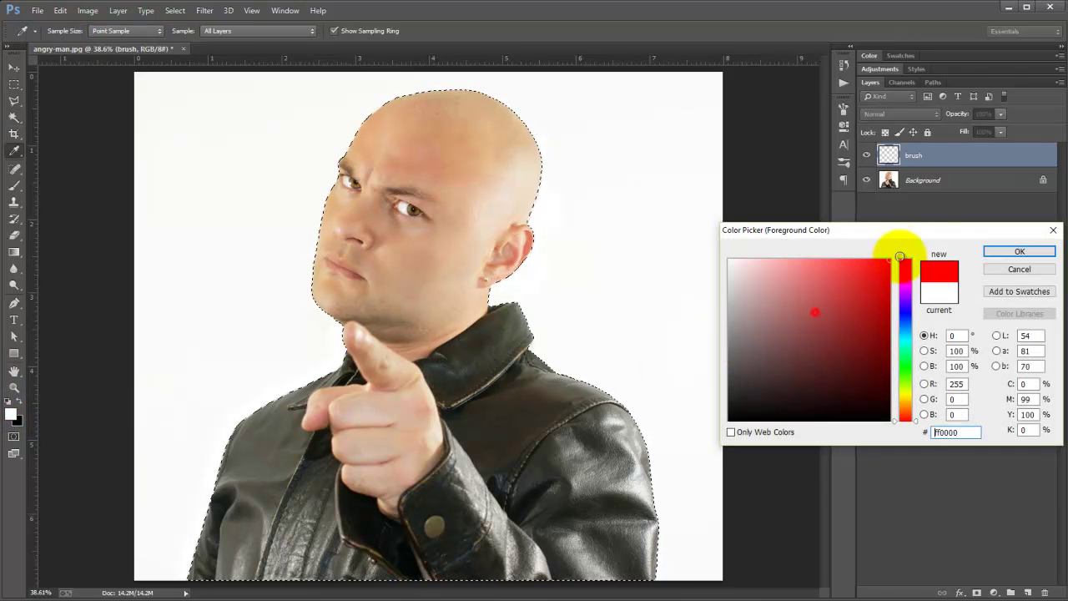
pyautogui.click(1014, 251)
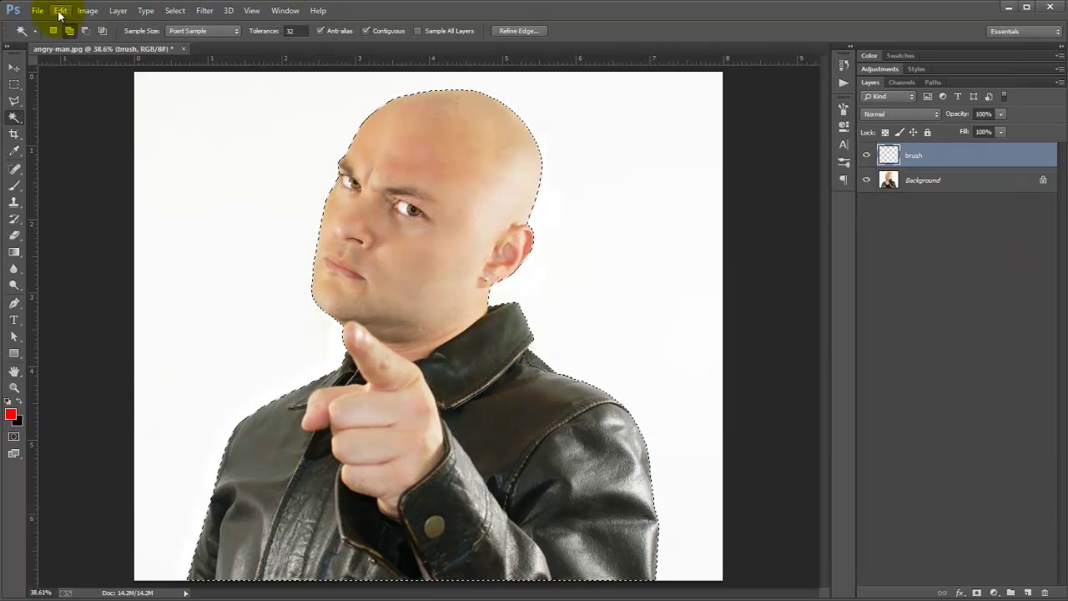
# Step: Fill the selected man on the brush layer with the foreground colour
pyautogui.click(61, 10)
pyautogui.click(70, 192)
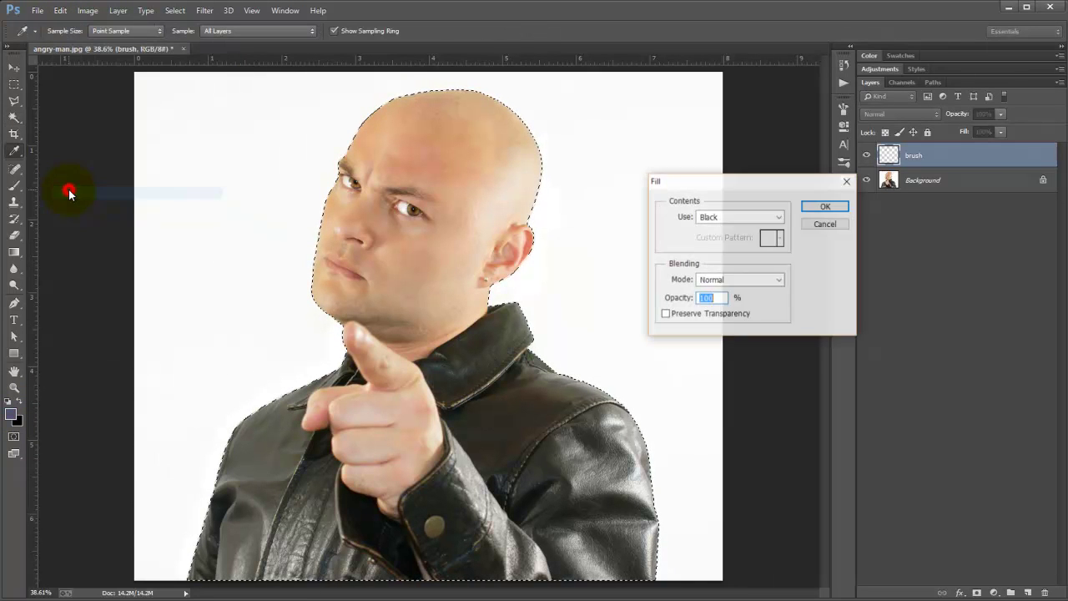
pyautogui.click(743, 214)
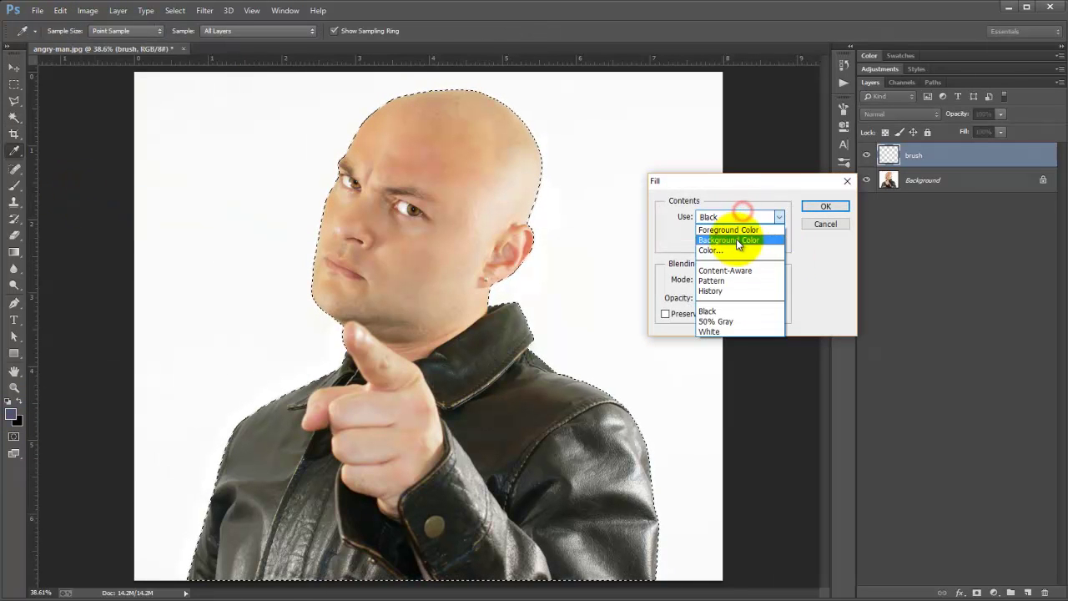
pyautogui.click(735, 230)
pyautogui.click(827, 206)
pyautogui.press('w')
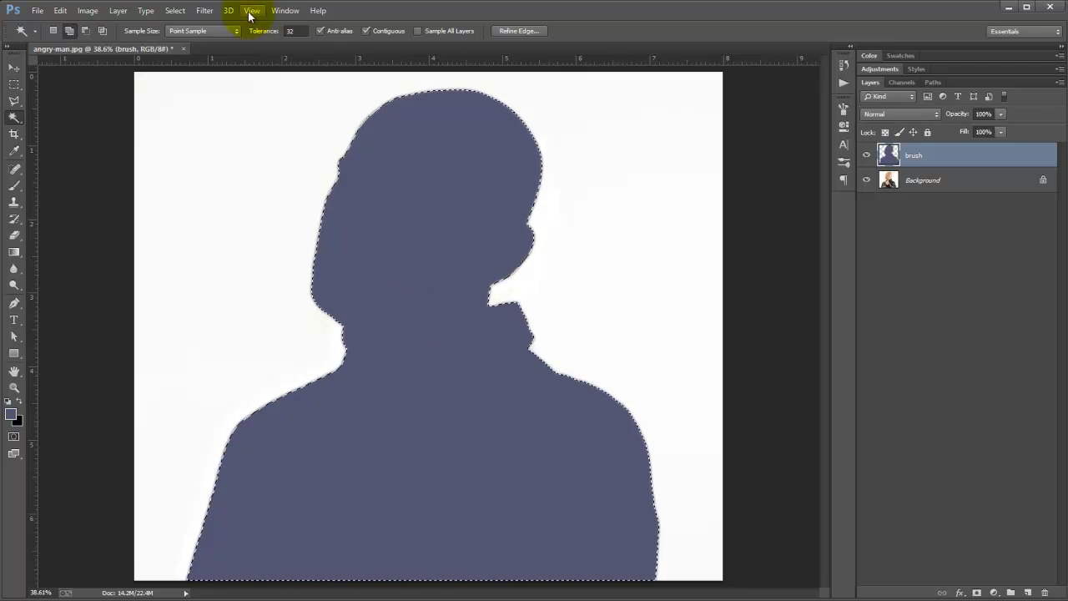
# Step: Deselect the silhouette and switch to the Move tool
pyautogui.click(175, 11)
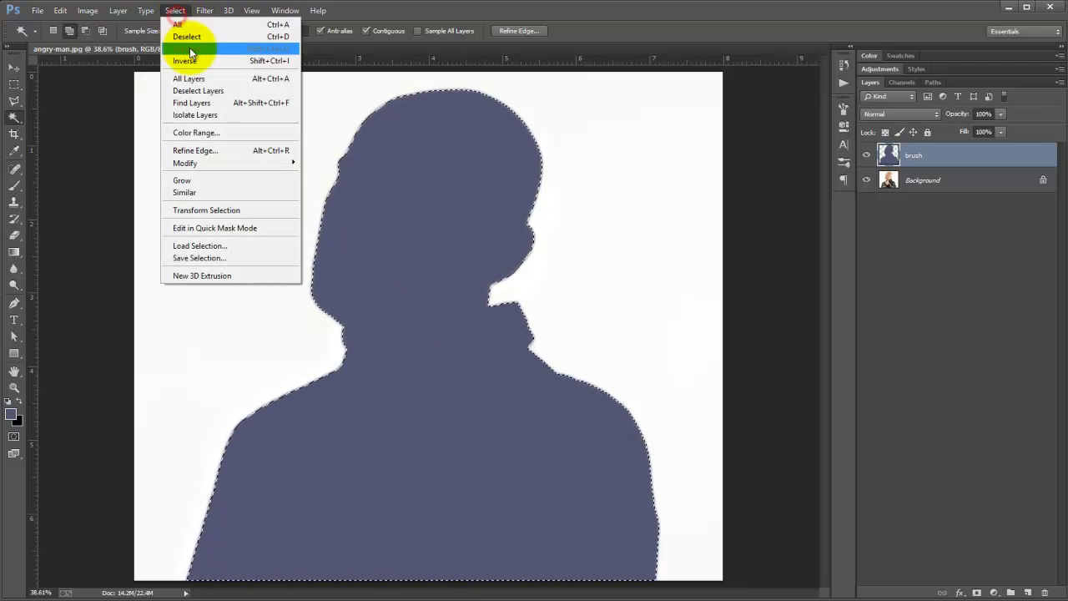
pyautogui.click(194, 40)
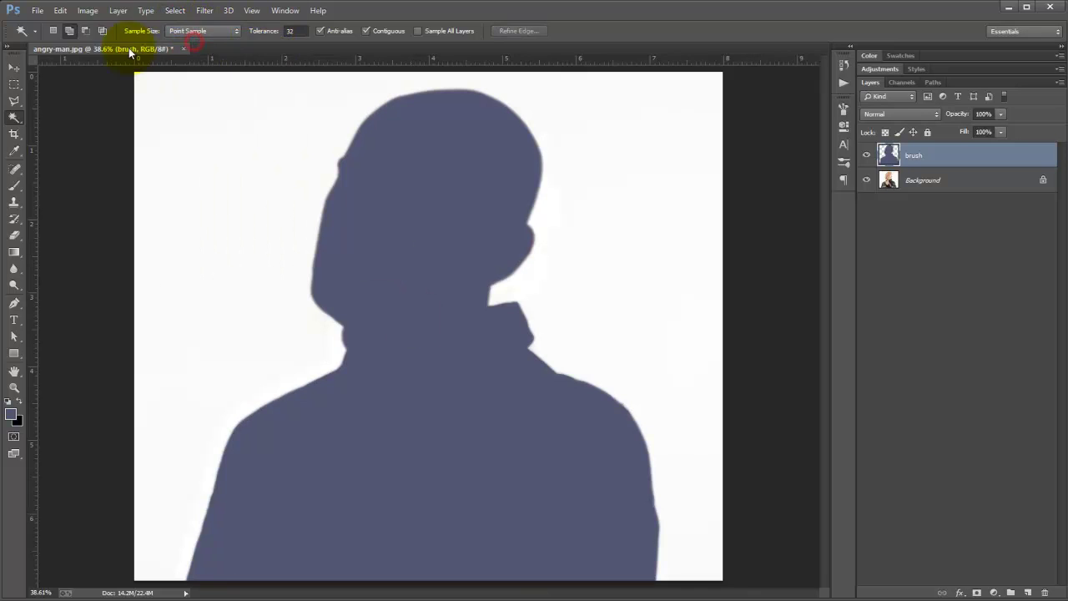
pyautogui.click(24, 66)
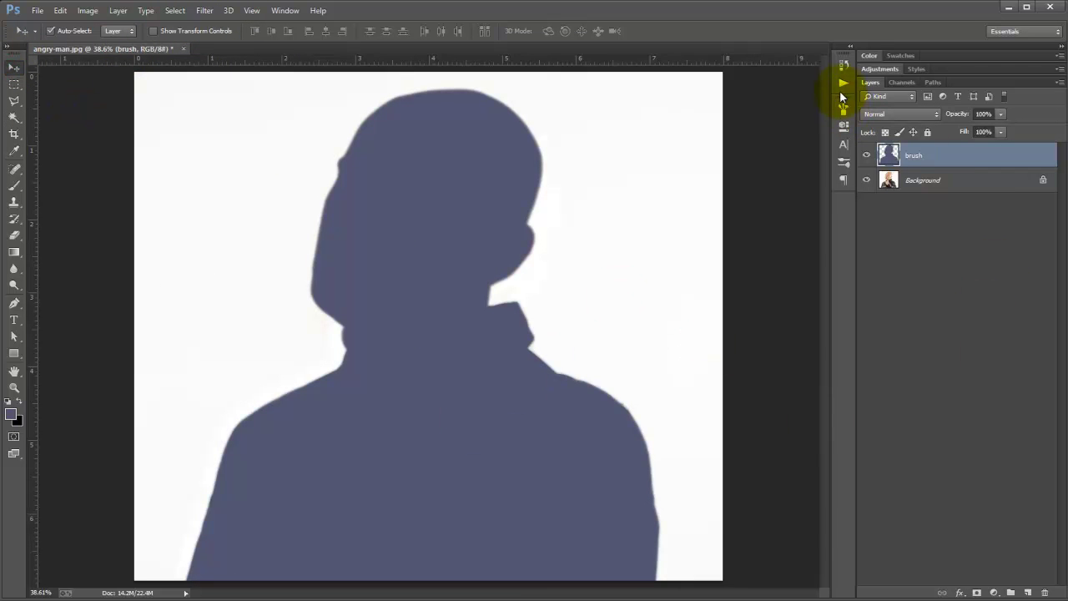
pyautogui.click(843, 84)
# Step: Play Step 2, Apply Wanted Poster Effect, and shrink the photo from its lower-left corner
pyautogui.click(709, 94)
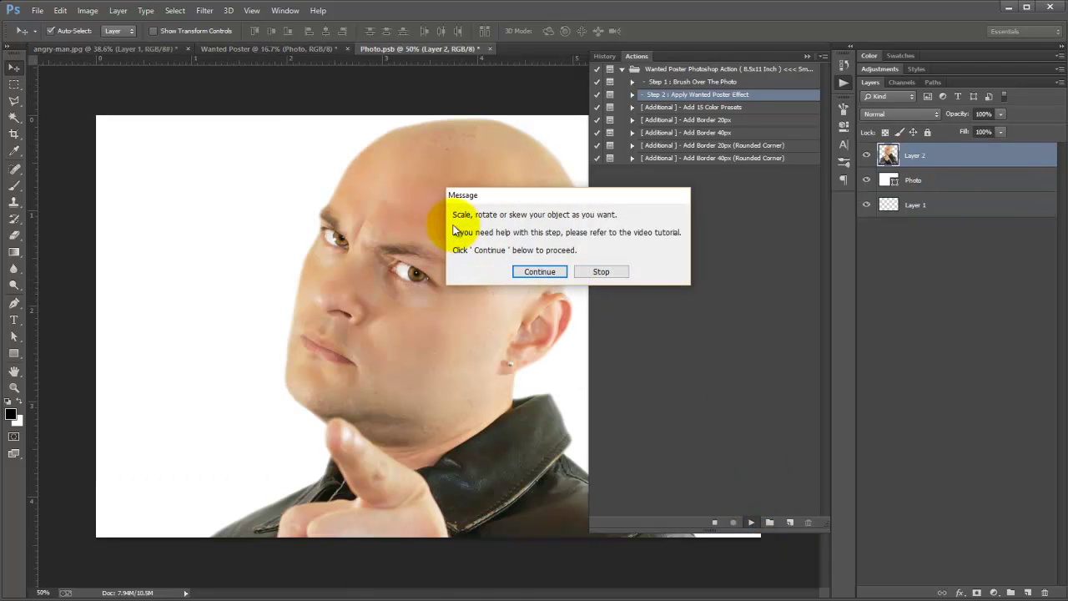
pyautogui.click(540, 272)
pyautogui.click(807, 56)
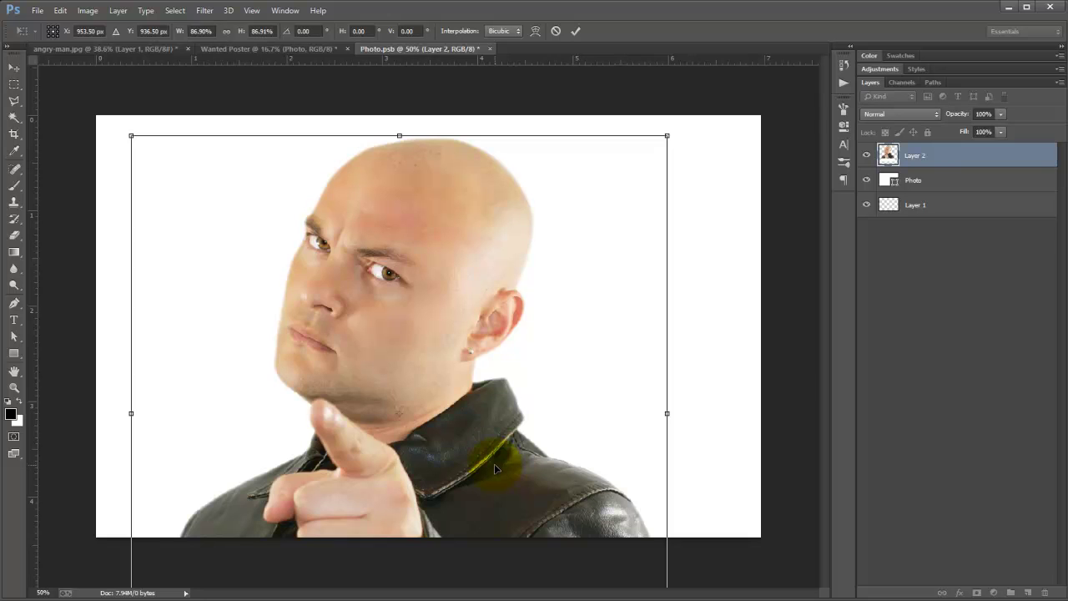
pyautogui.hotkey('shift', 'Right')
pyautogui.hotkey('shift', 'Right')
pyautogui.hotkey('shift', 'Right')
pyautogui.hotkey('shift', 'Right')
pyautogui.hotkey('shift', 'Right')
pyautogui.hotkey('shift', 'Right')
pyautogui.hotkey('shift', 'Right')
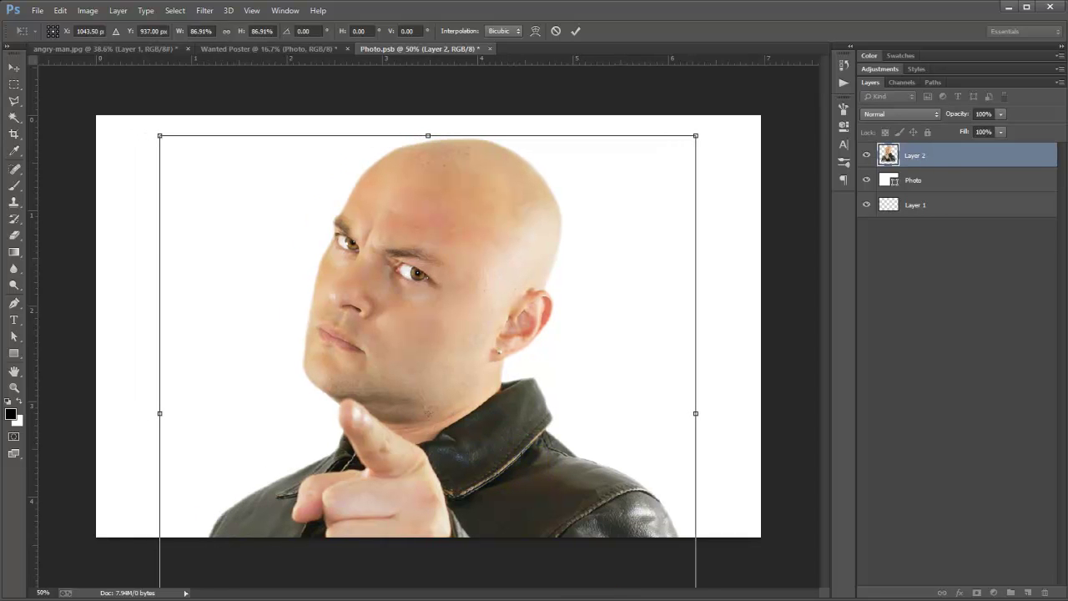
pyautogui.scroll(-2, 589, 472)
pyautogui.scroll(-1, 589, 473)
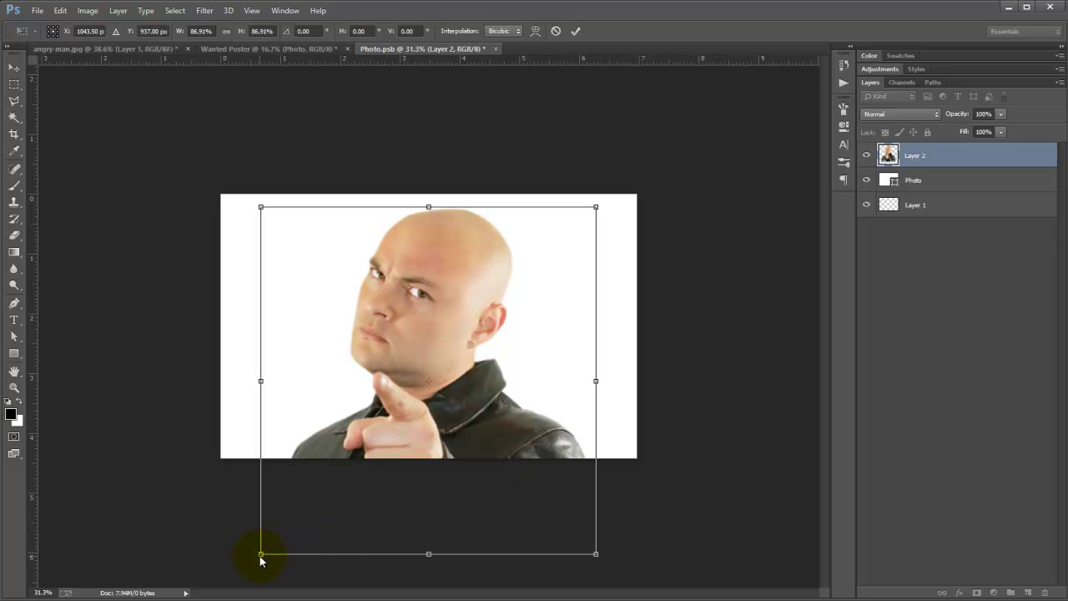
pyautogui.moveTo(258, 555); pyautogui.dragTo(306, 471)
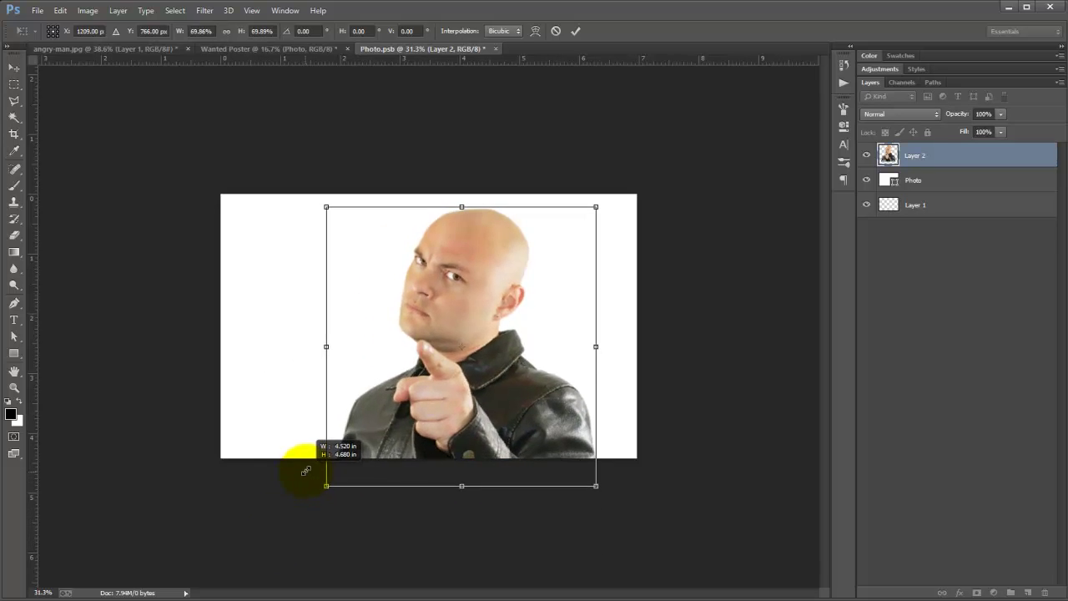
# Step: Nudge the photo left and up, trim its size slightly, and commit the ~69% transform
pyautogui.hotkey('shift', 'Left')
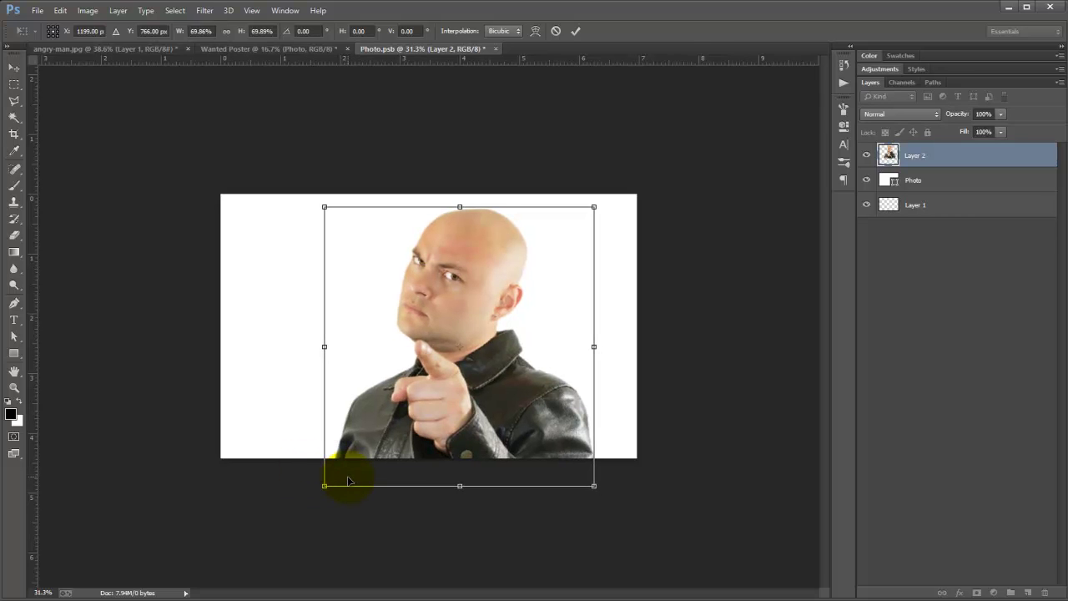
pyautogui.hotkey('shift', 'Left')
pyautogui.hotkey('shift', 'Left')
pyautogui.hotkey('shift', 'Left')
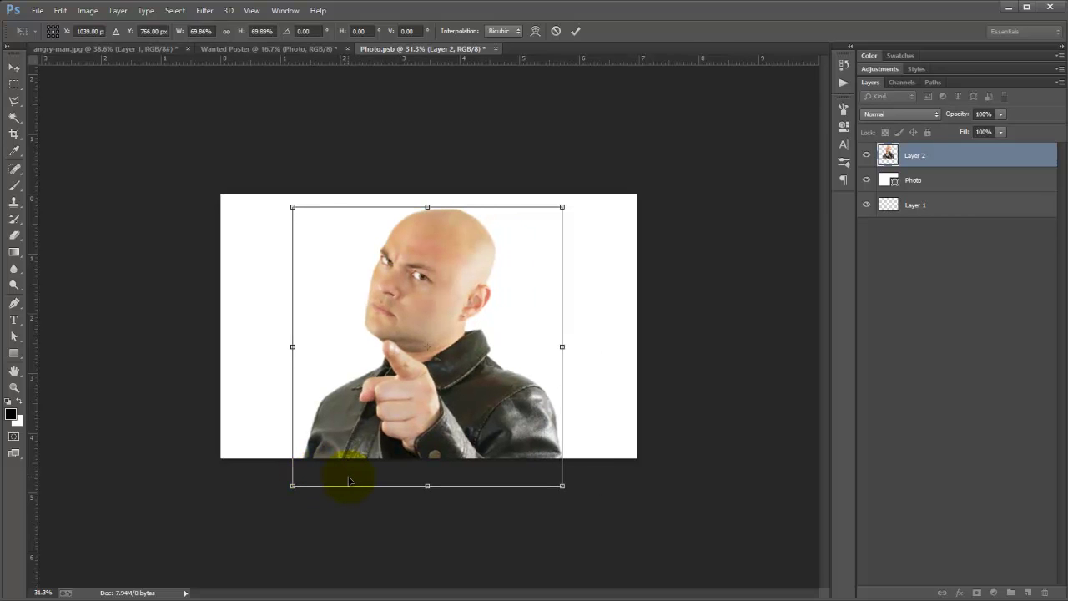
pyautogui.hotkey('shift', 'Left')
pyautogui.hotkey('shift', 'Up')
pyautogui.hotkey('shift', 'Up')
pyautogui.hotkey('shift', 'Up')
pyautogui.hotkey('shift', 'Up')
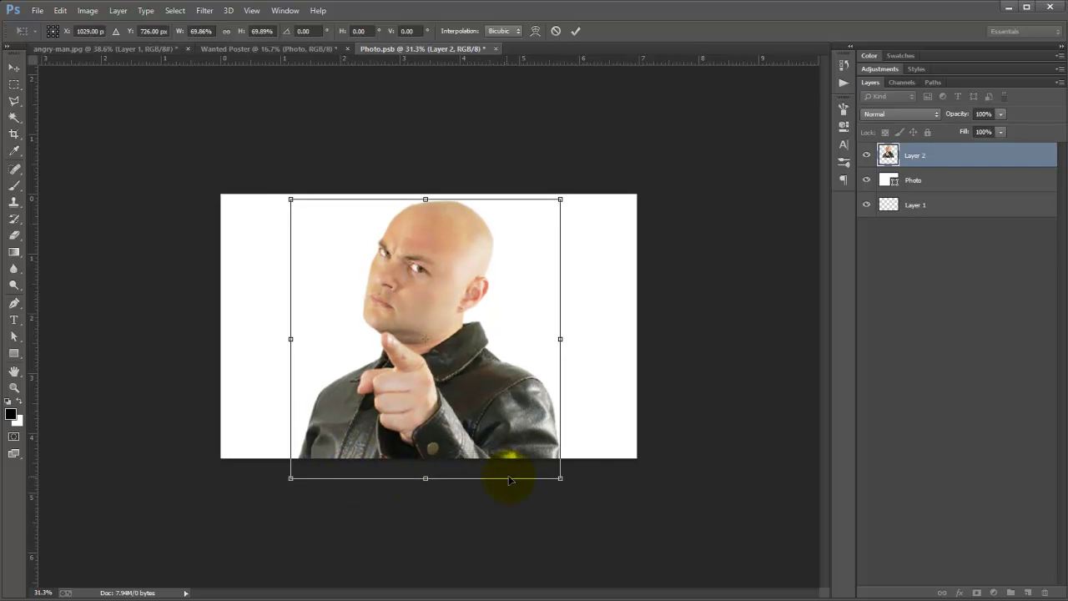
pyautogui.moveTo(560, 478); pyautogui.dragTo(558, 477)
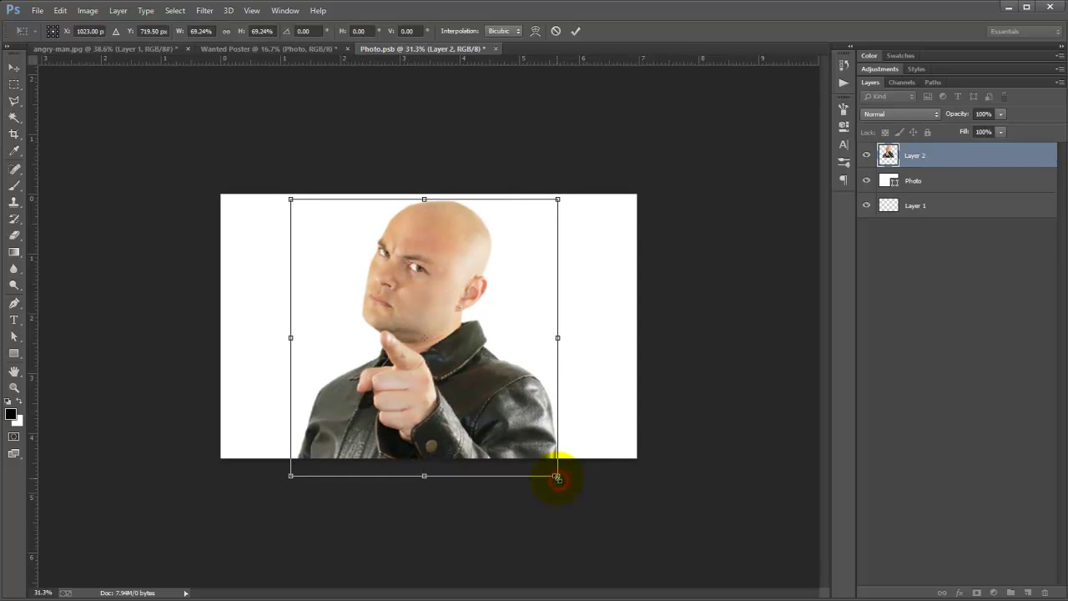
pyautogui.hotkey('shift', 'Right')
pyautogui.press('Return')
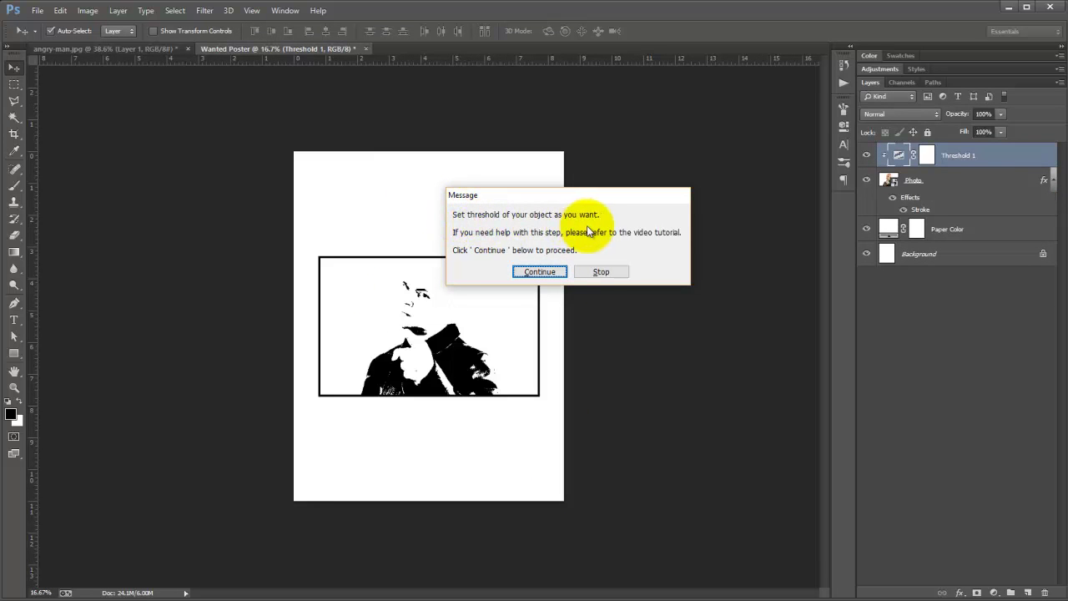
# Step: Continue the action and raise the Threshold level to 163
pyautogui.click(544, 271)
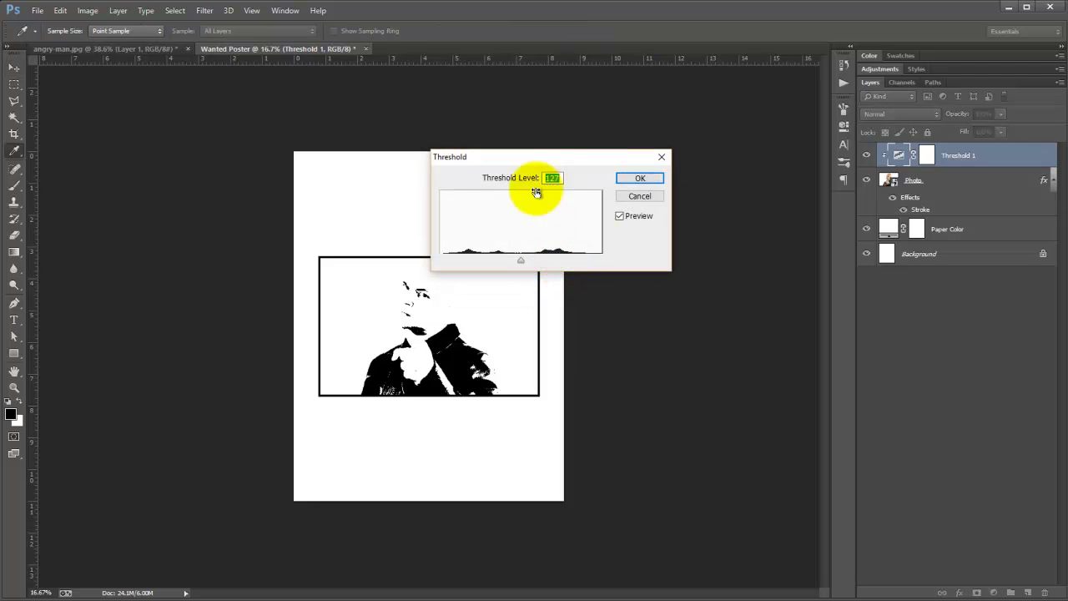
pyautogui.moveTo(545, 156); pyautogui.dragTo(566, 144)
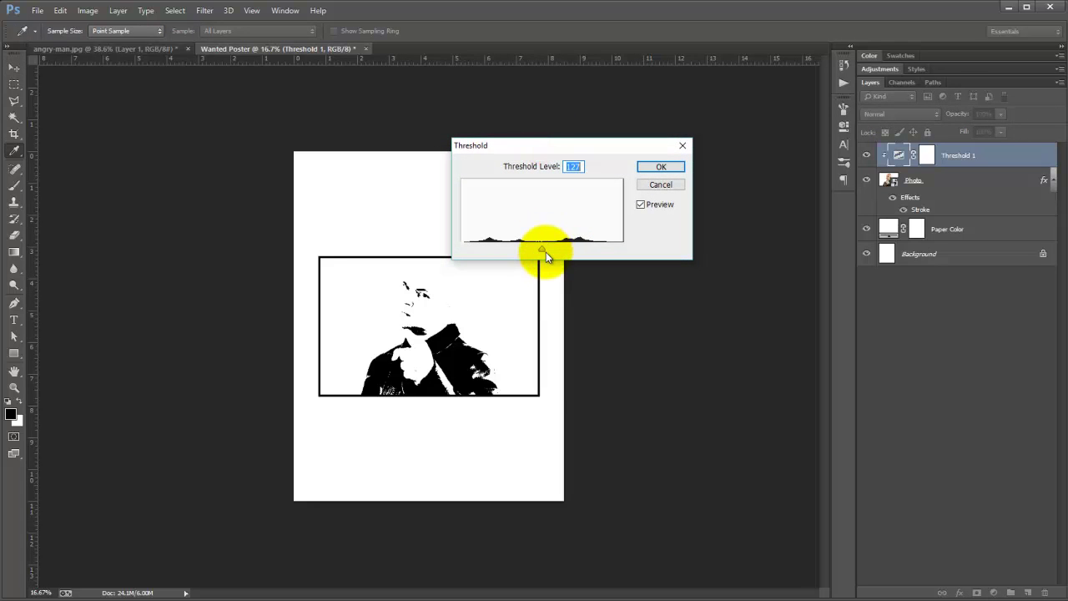
pyautogui.moveTo(541, 249); pyautogui.dragTo(565, 255)
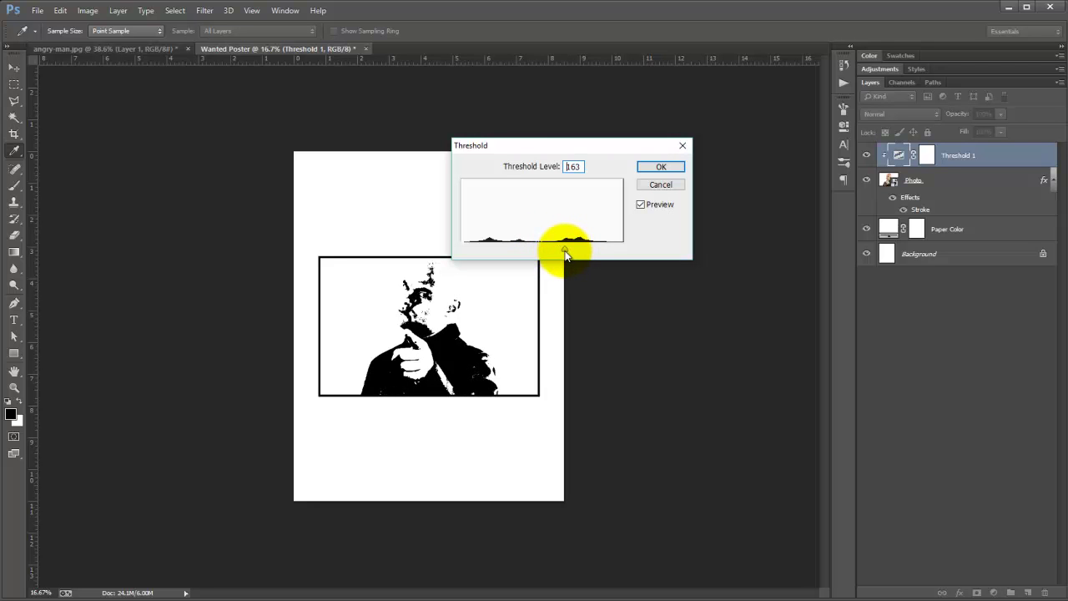
pyautogui.click(651, 167)
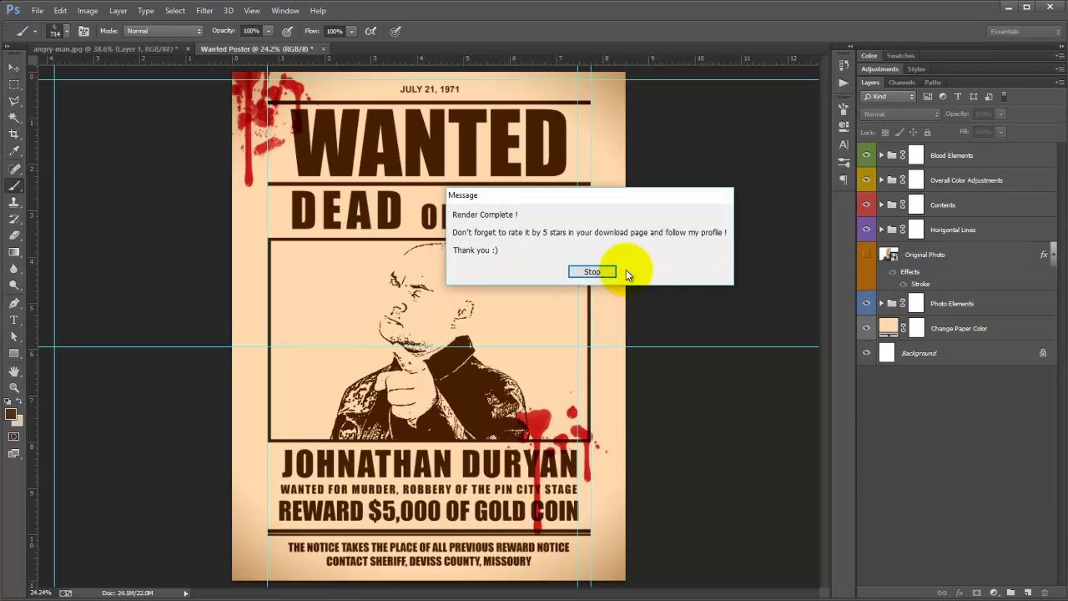
pyautogui.click(598, 271)
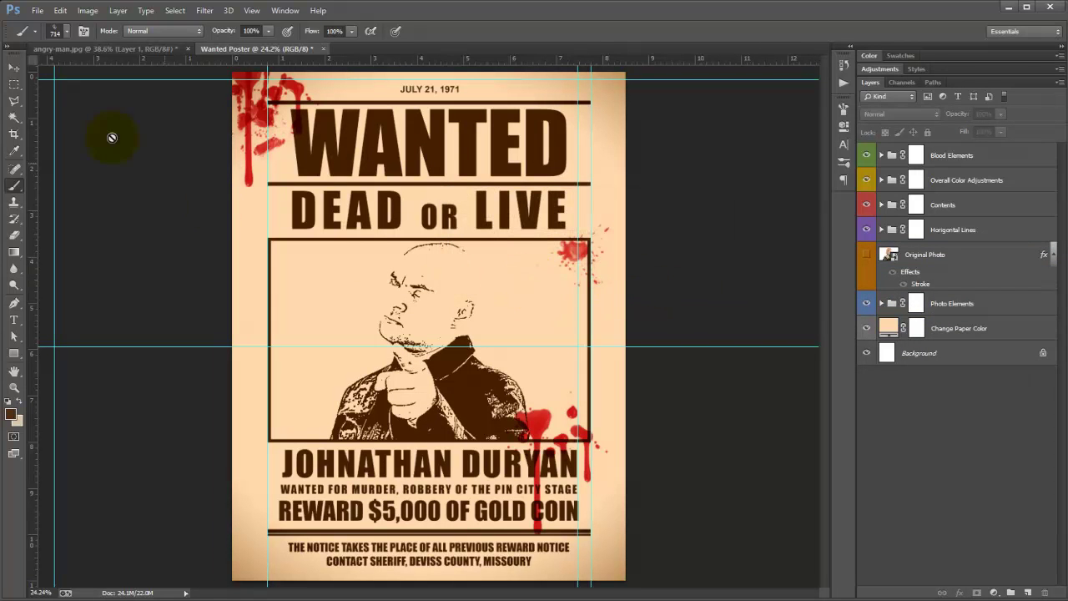
pyautogui.click(12, 73)
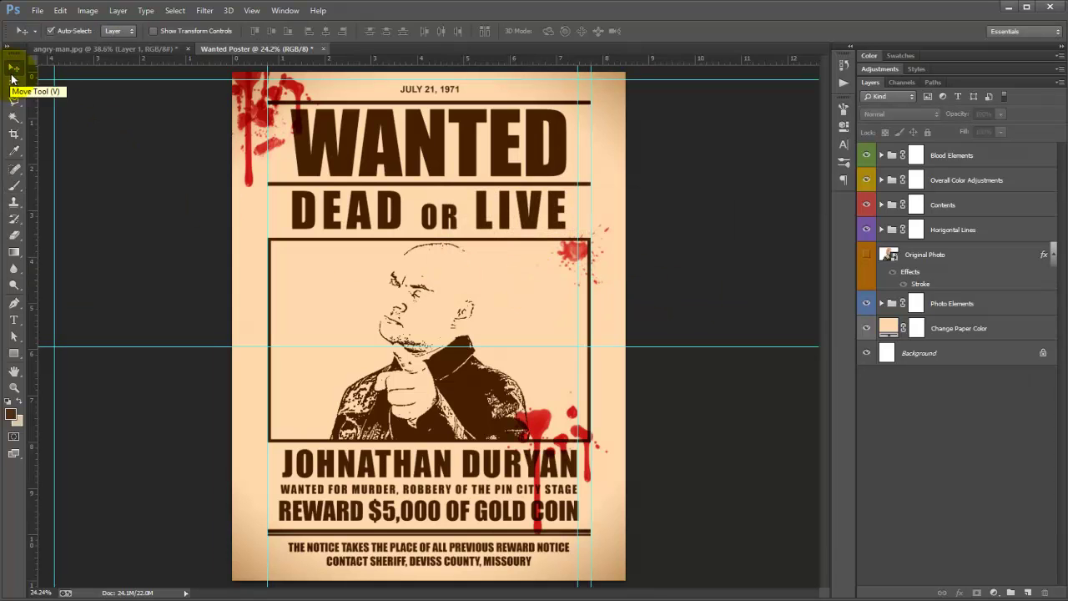
pyautogui.click(432, 462)
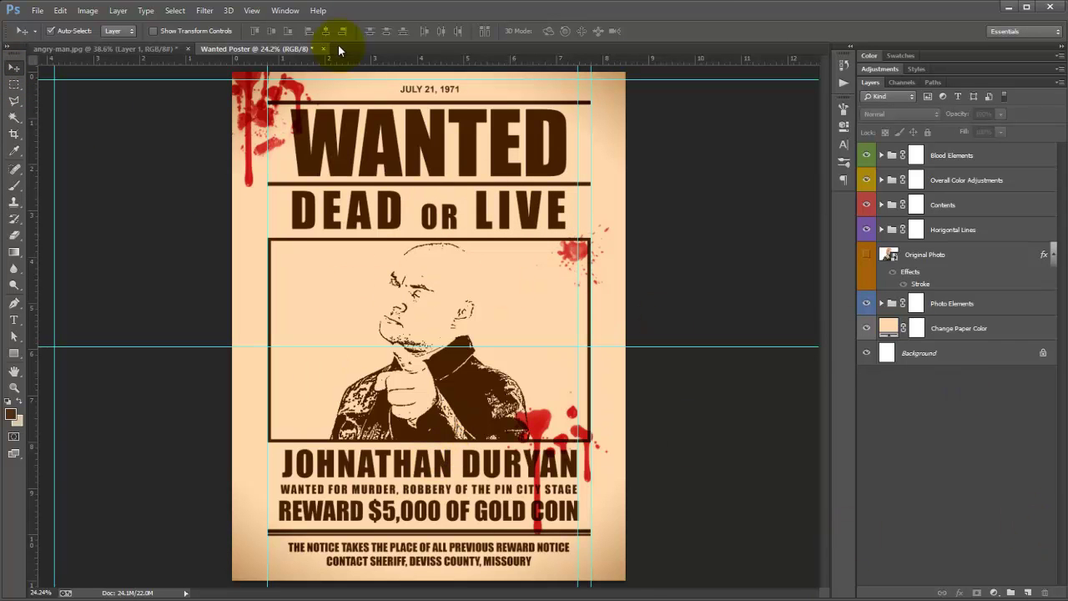
pyautogui.click(945, 263)
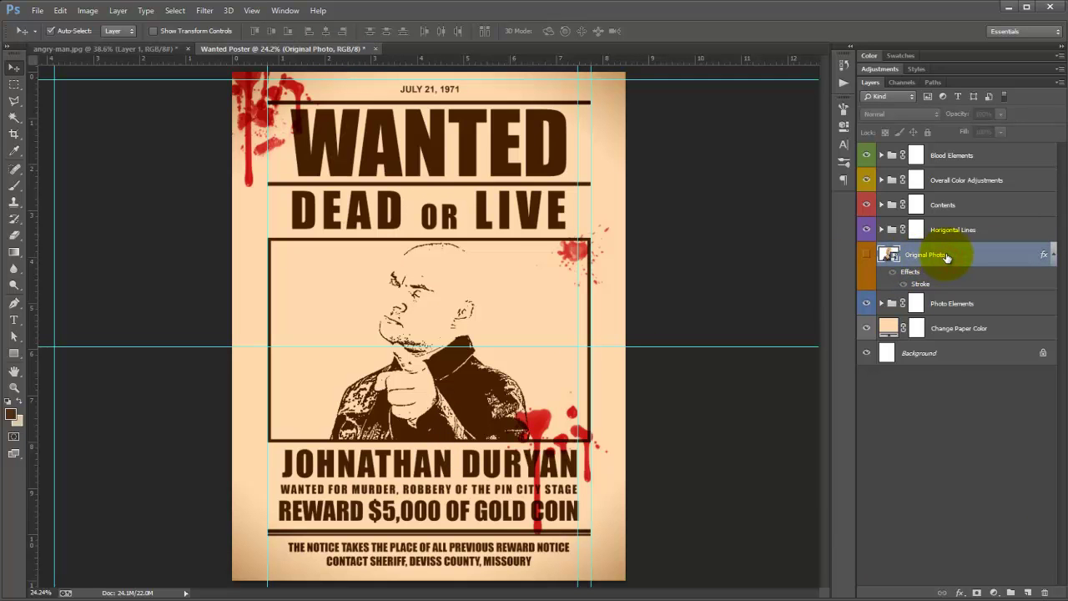
pyautogui.click(867, 255)
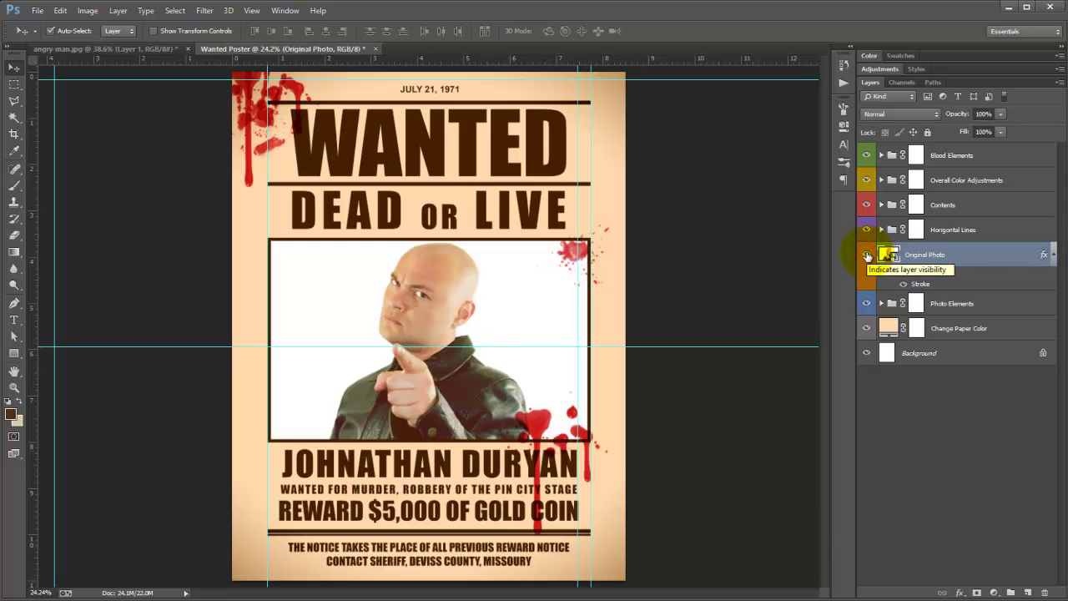
pyautogui.click(867, 255)
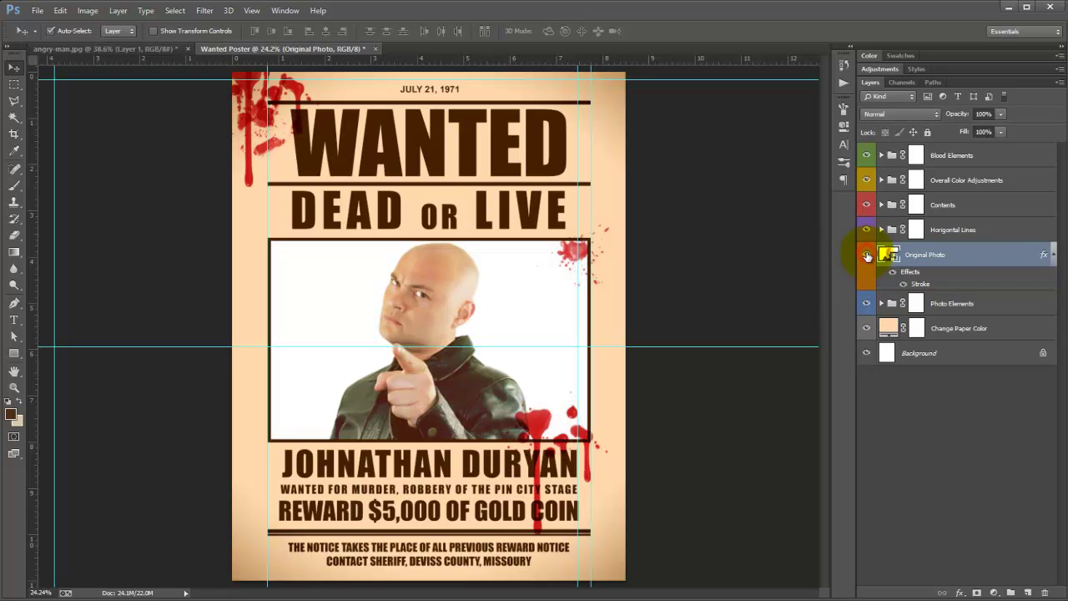
pyautogui.click(867, 255)
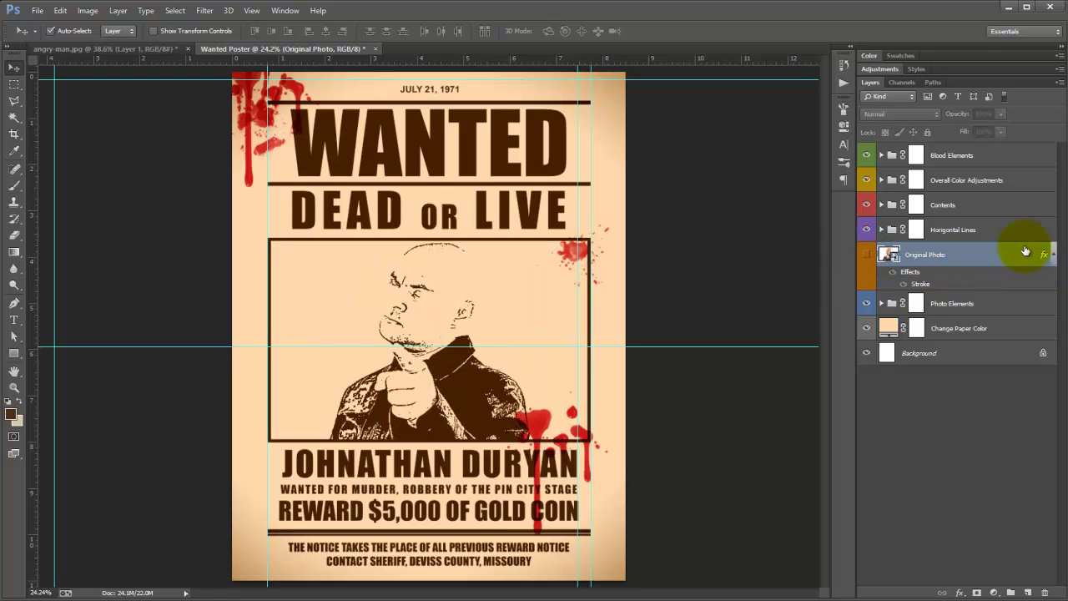
pyautogui.click(976, 156)
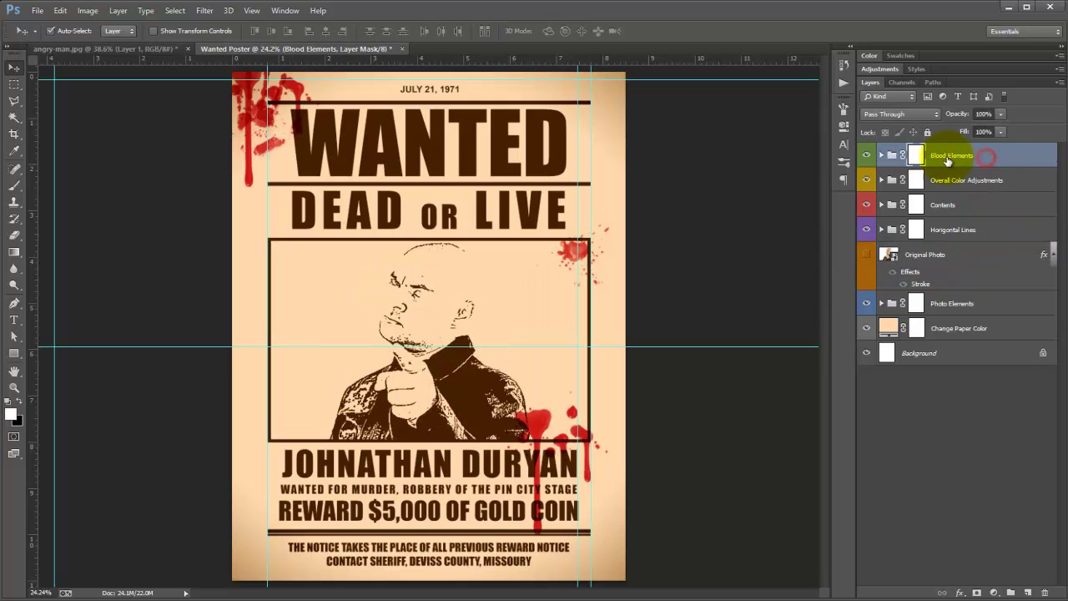
pyautogui.click(865, 157)
pyautogui.click(867, 158)
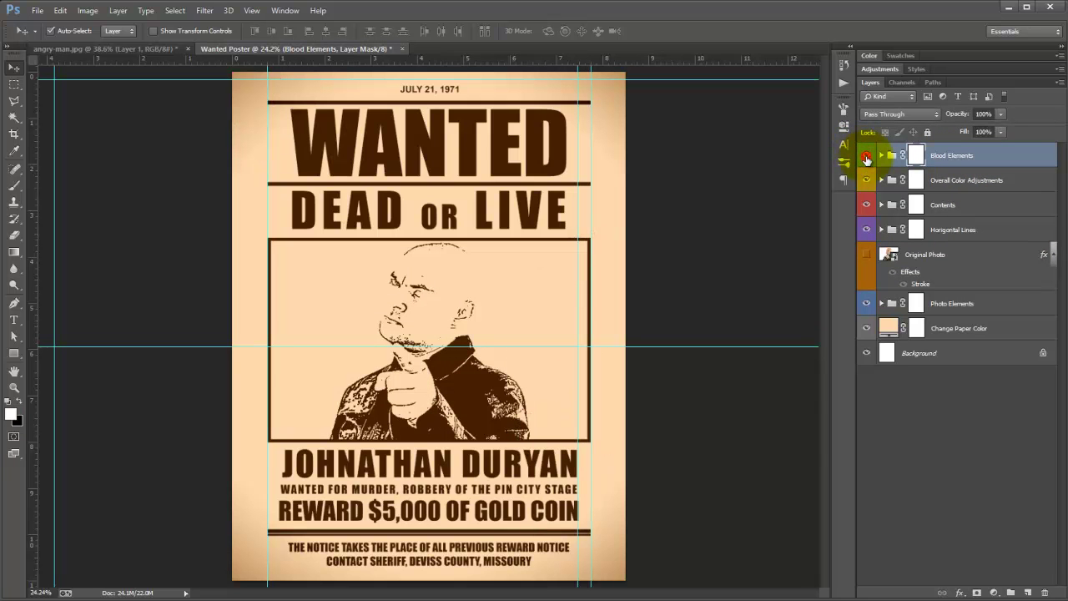
pyautogui.click(866, 158)
pyautogui.click(866, 157)
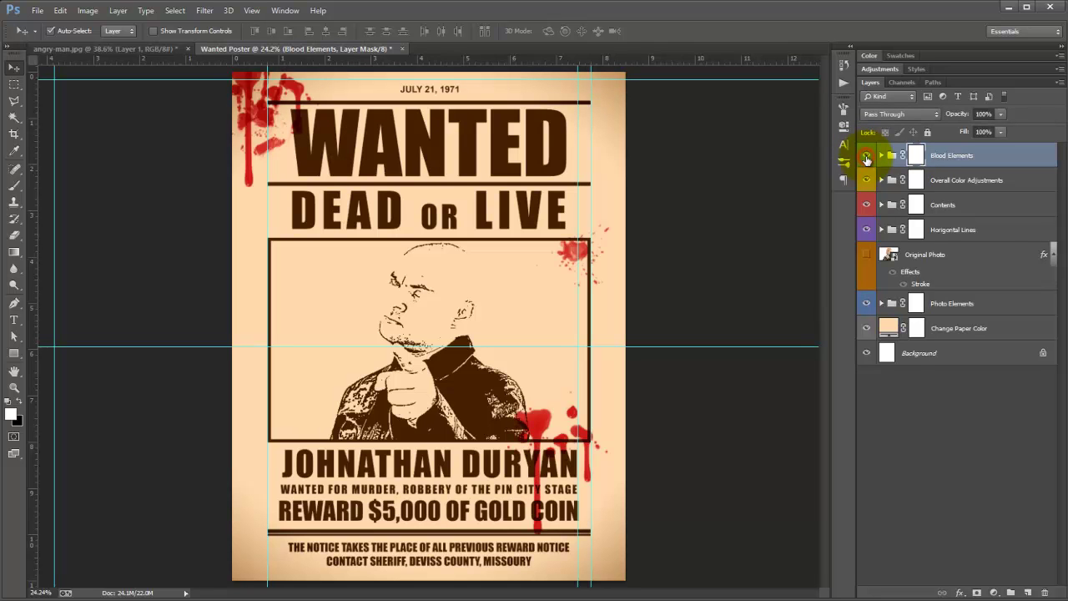
pyautogui.click(881, 155)
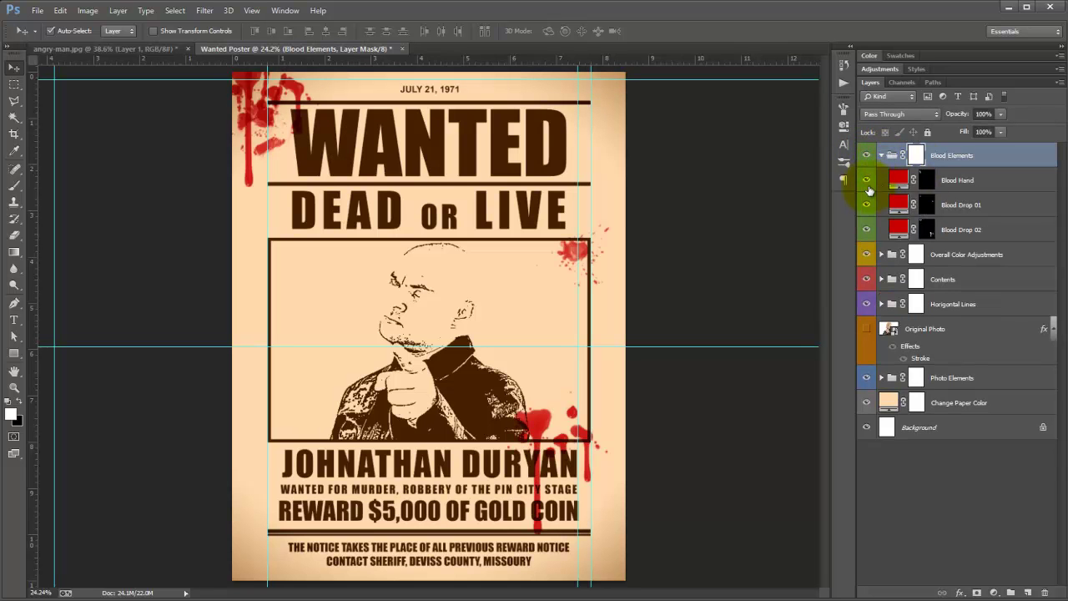
pyautogui.click(902, 182)
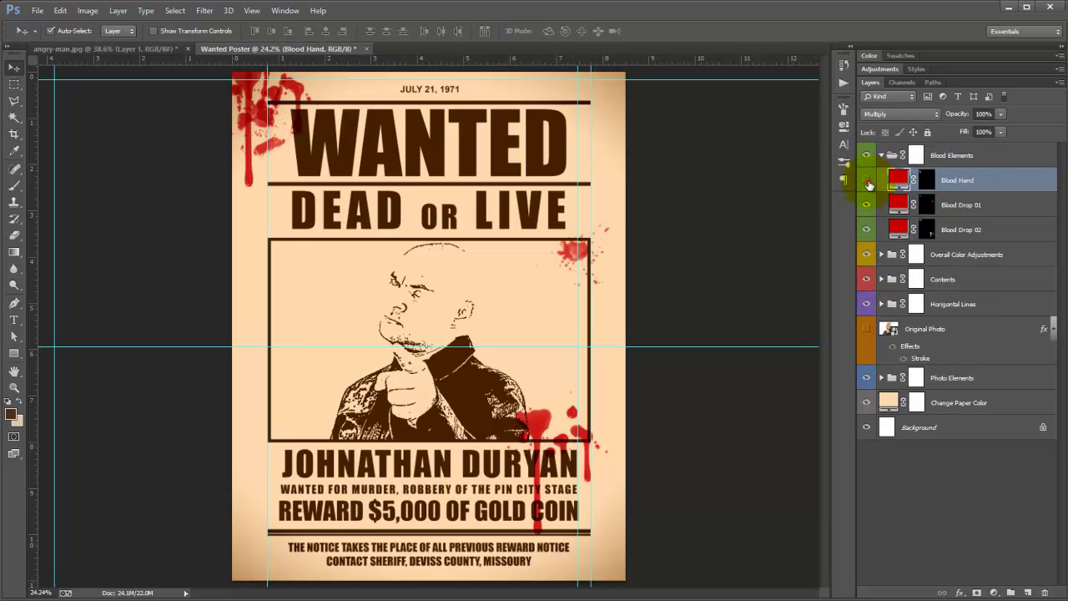
pyautogui.click(868, 181)
pyautogui.click(866, 203)
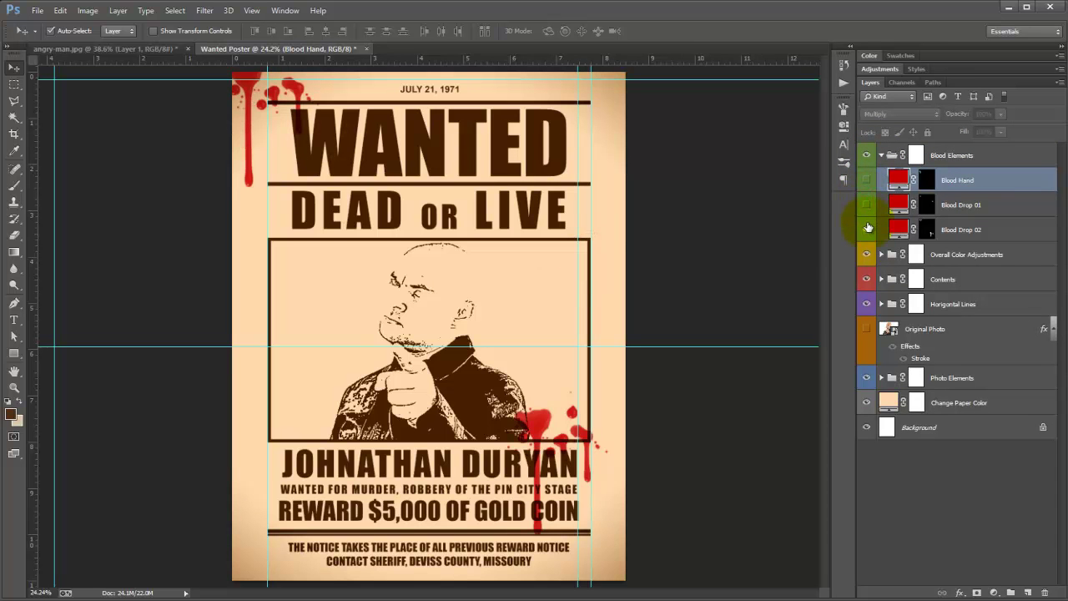
pyautogui.click(868, 230)
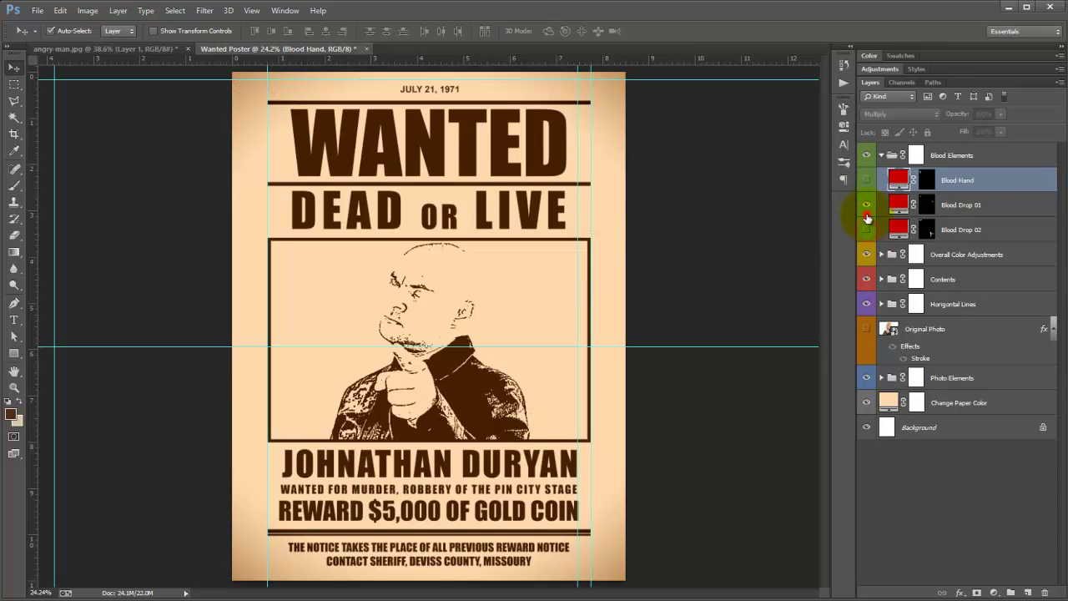
pyautogui.click(866, 205)
pyautogui.click(867, 182)
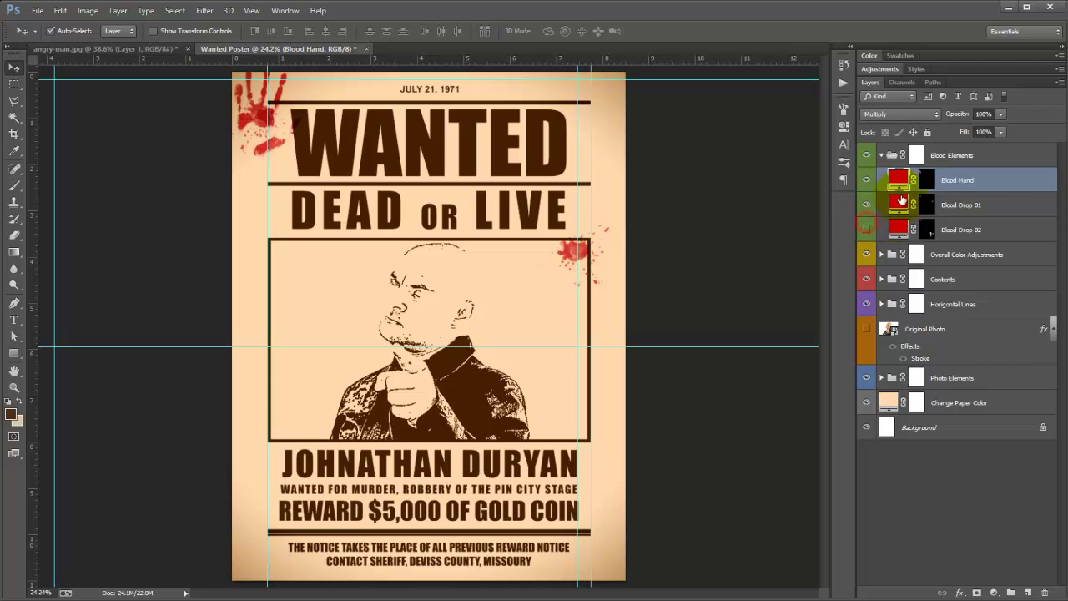
pyautogui.click(867, 228)
pyautogui.click(882, 156)
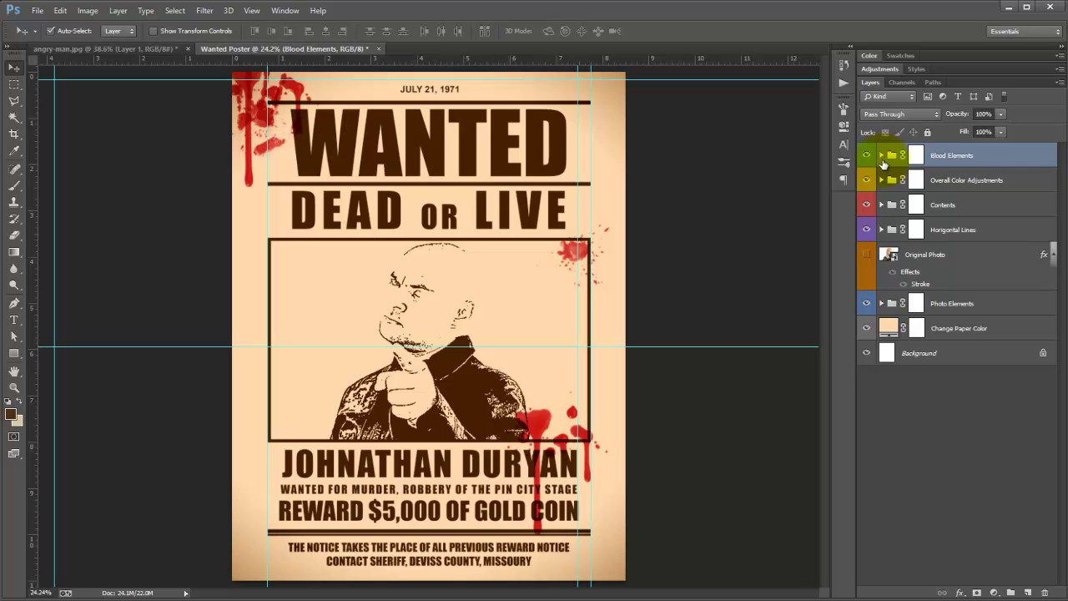
pyautogui.click(964, 180)
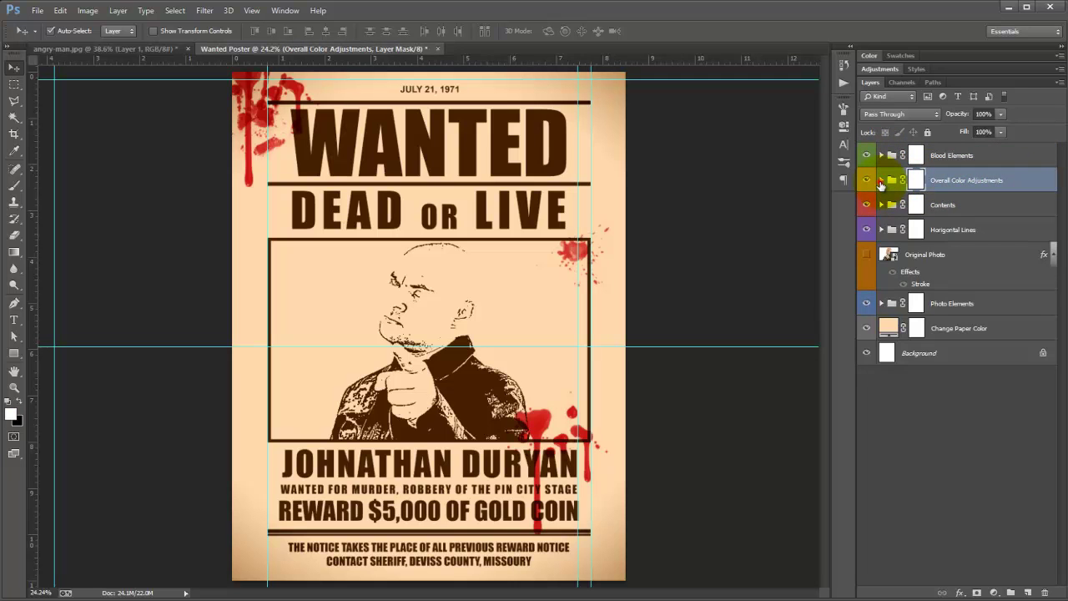
# Step: Expand Overall Color Adjustments and shift Randomise Overall Color's hue, returning it near peach
pyautogui.click(880, 180)
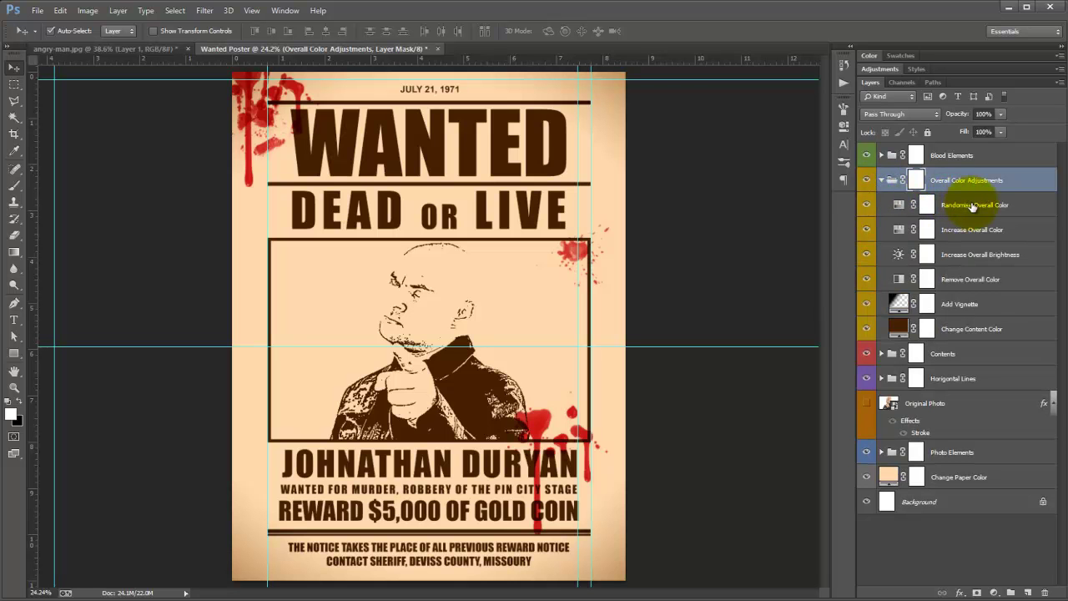
pyautogui.doubleClick(899, 204)
pyautogui.moveTo(756, 187); pyautogui.dragTo(796, 187)
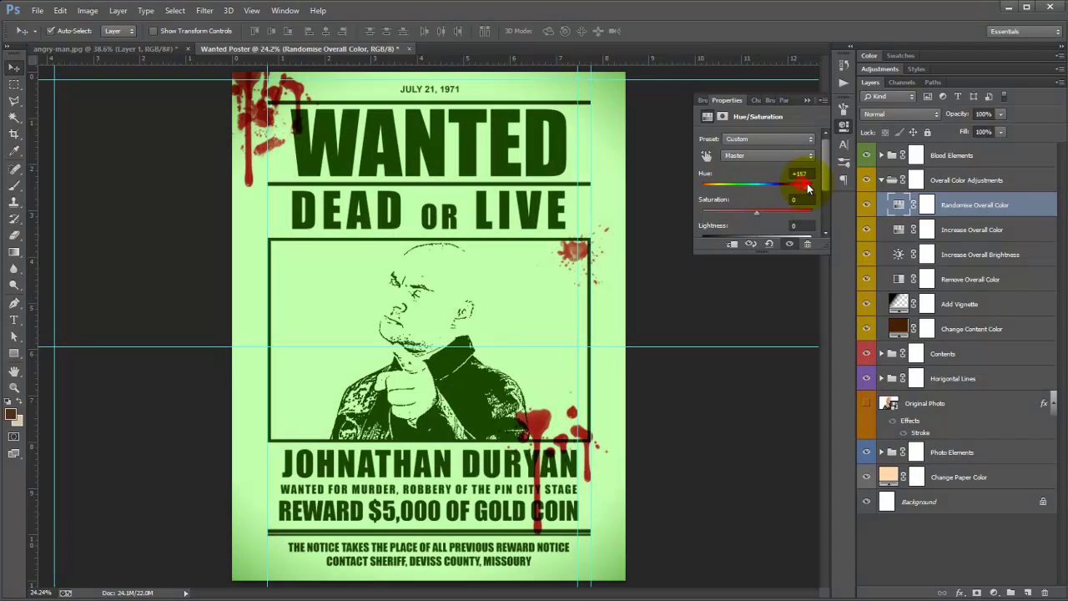
pyautogui.moveTo(723, 191)
pyautogui.mouseDown()
pyautogui.moveTo(703, 184)
pyautogui.moveTo(755, 192)
pyautogui.mouseUp()
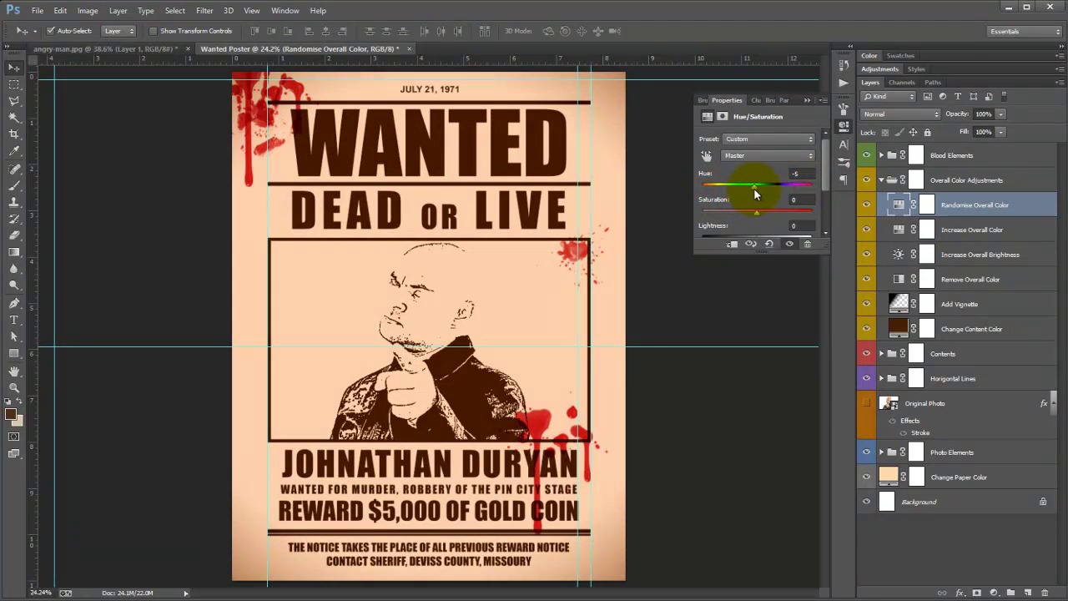
pyautogui.click(808, 100)
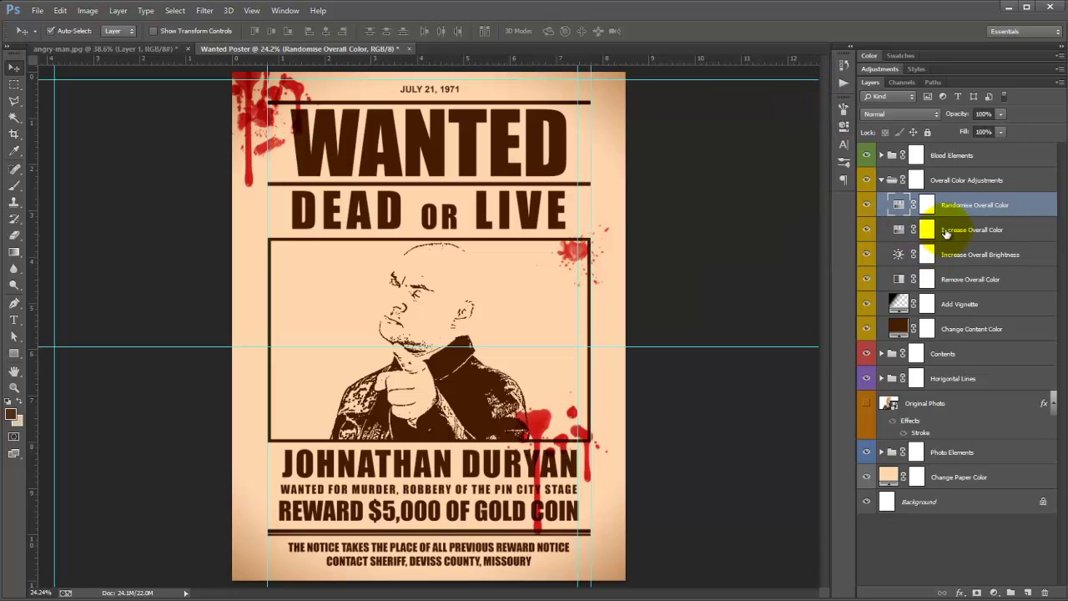
# Step: Adjust Increase Overall Color opacity and set Increase Overall Brightness to about half
pyautogui.click(927, 231)
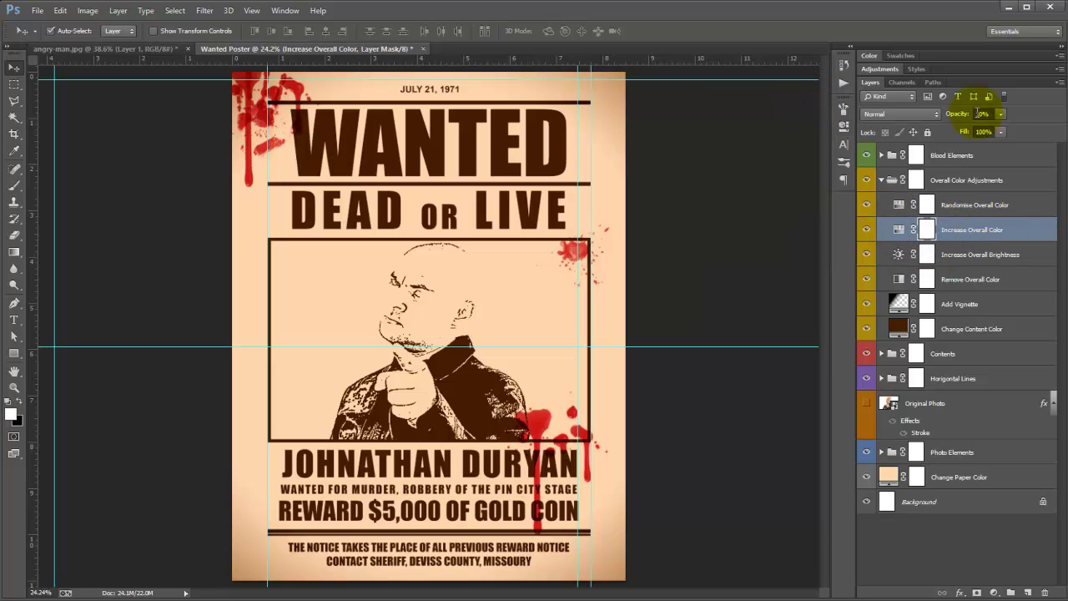
pyautogui.moveTo(969, 115)
pyautogui.mouseDown()
pyautogui.moveTo(1008, 115)
pyautogui.moveTo(937, 115)
pyautogui.mouseUp()
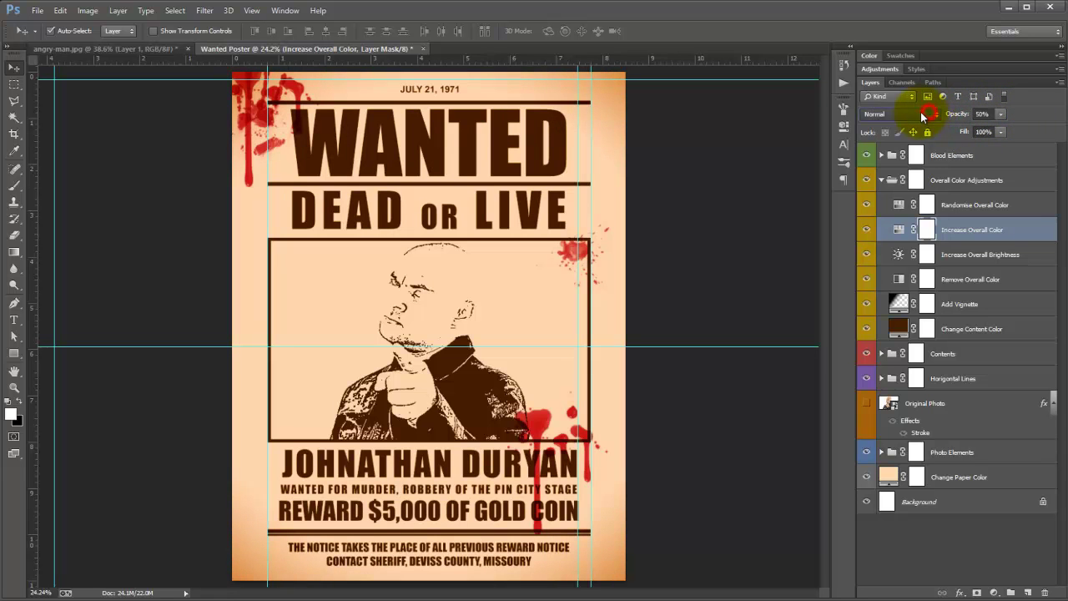
pyautogui.click(944, 115)
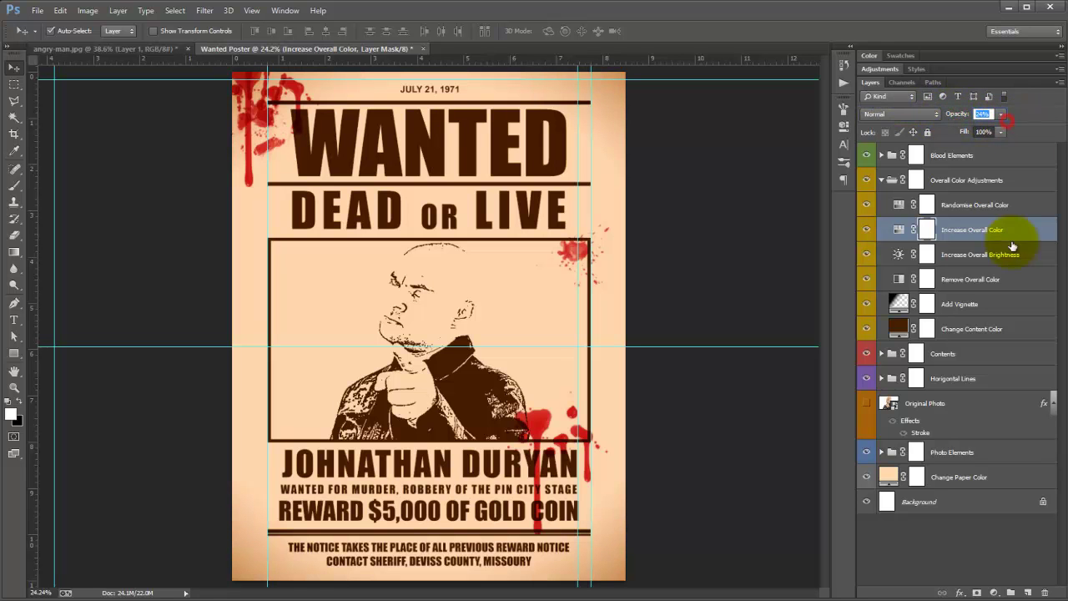
pyautogui.click(930, 254)
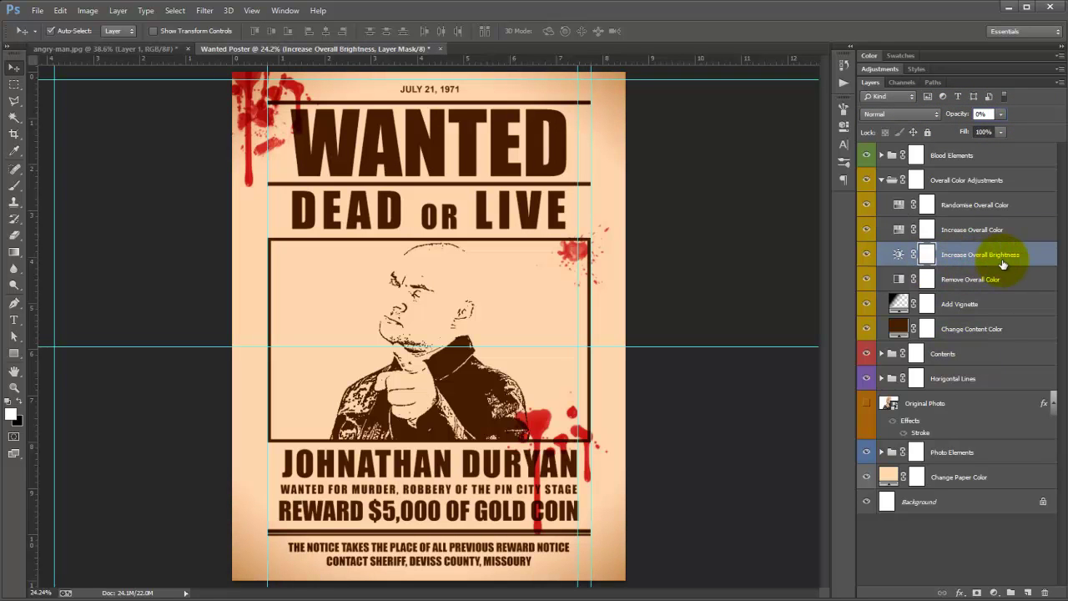
pyautogui.moveTo(958, 118); pyautogui.dragTo(1026, 108)
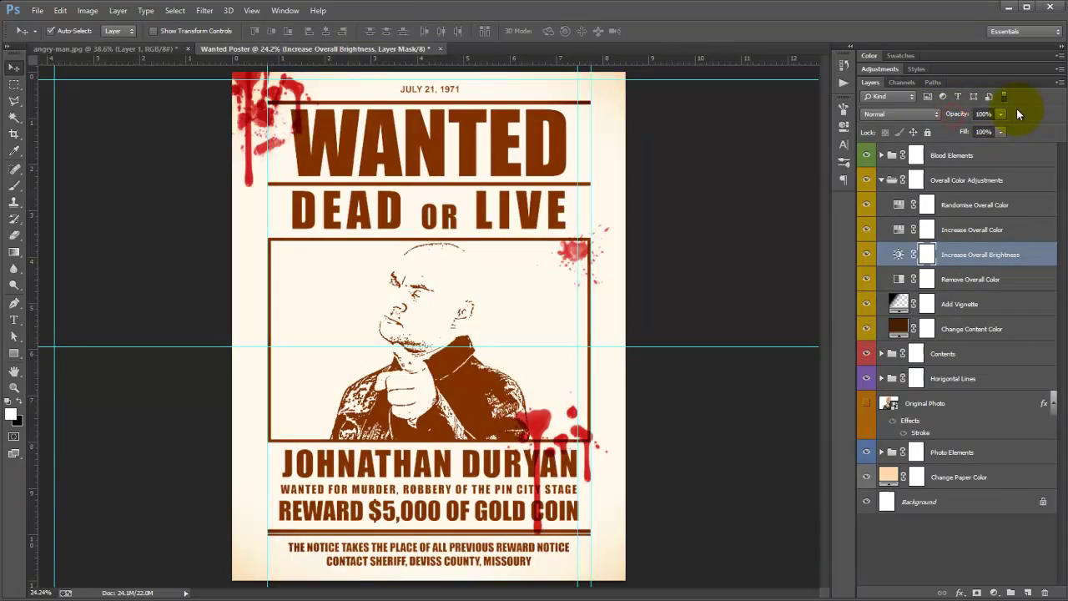
pyautogui.moveTo(962, 117); pyautogui.dragTo(909, 122)
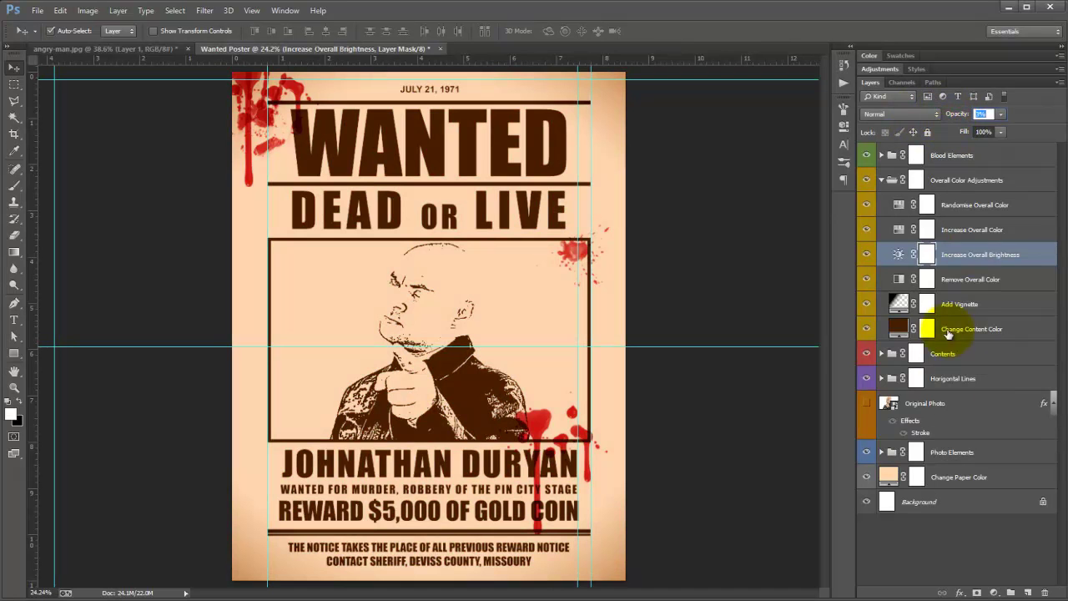
# Step: Try Remove Overall Color at full opacity, then lower it to restore the peach colours
pyautogui.click(970, 282)
pyautogui.moveTo(954, 114); pyautogui.dragTo(1030, 113)
pyautogui.moveTo(960, 118); pyautogui.dragTo(850, 118)
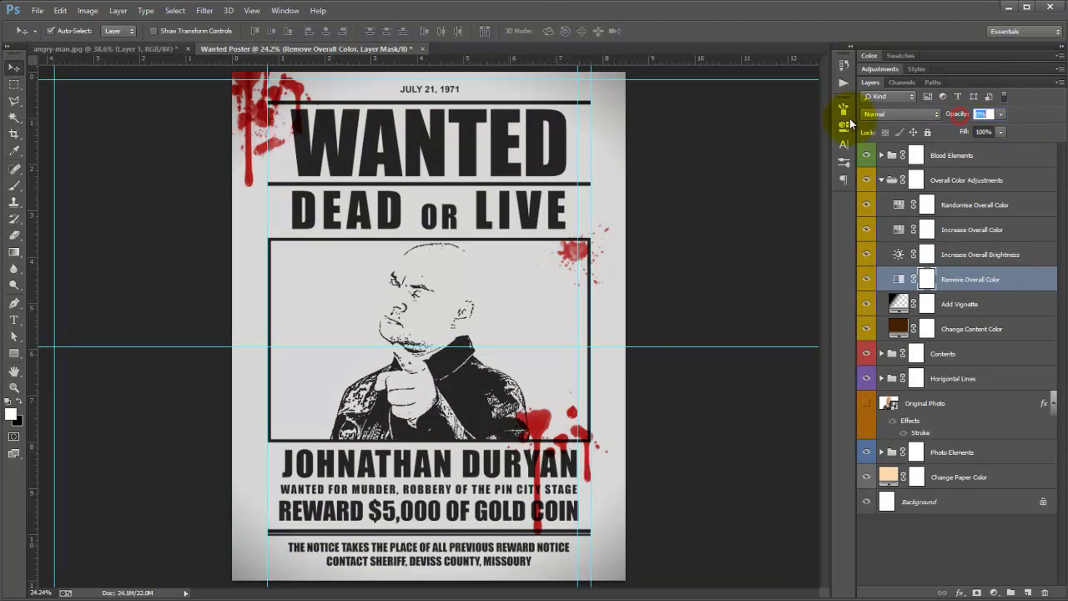
# Step: Toggle the Add Vignette layer off and on to compare, leaving it visible
pyautogui.click(974, 307)
pyautogui.click(866, 306)
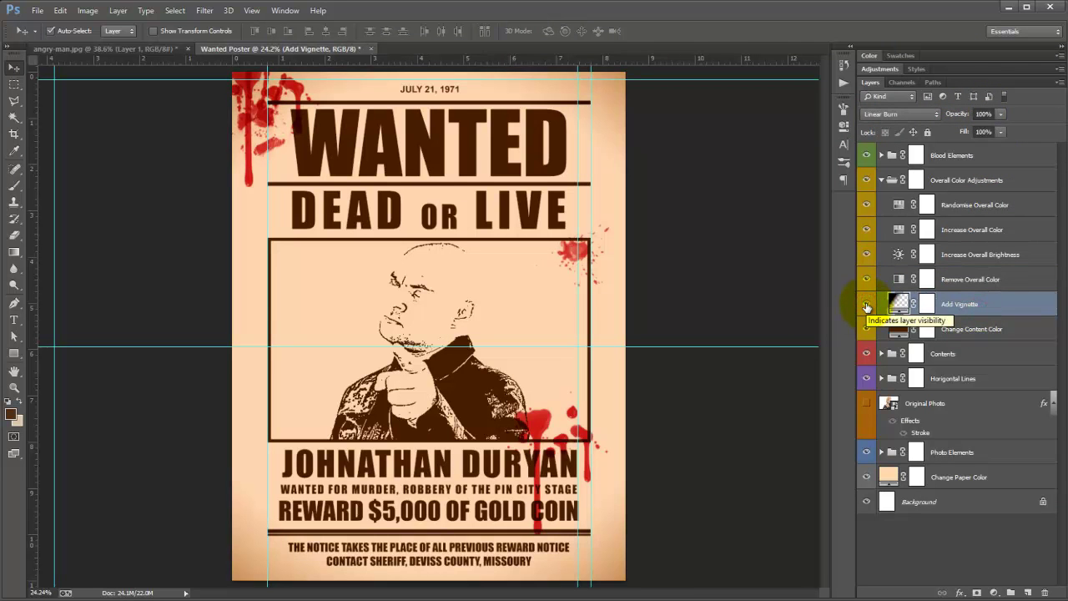
pyautogui.click(866, 305)
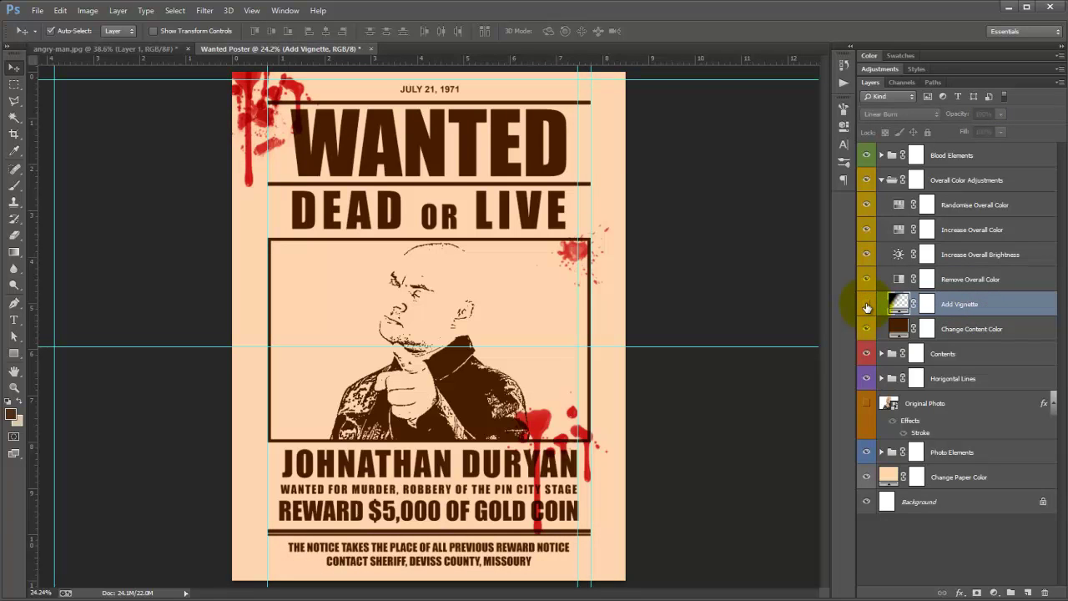
pyautogui.click(867, 306)
pyautogui.click(867, 306)
pyautogui.click(866, 306)
pyautogui.click(867, 306)
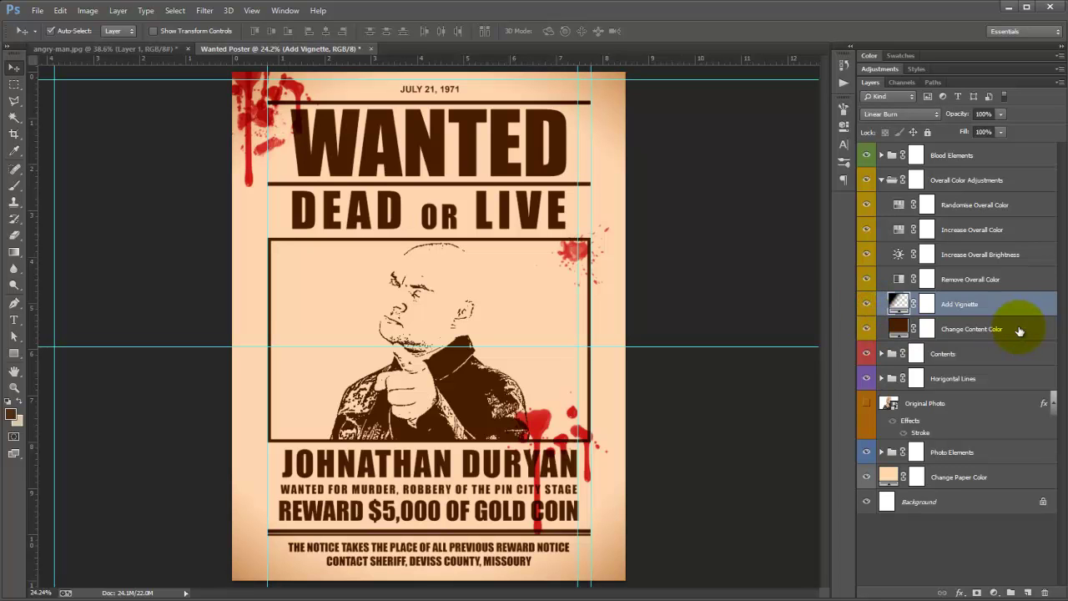
pyautogui.click(1018, 328)
pyautogui.doubleClick(898, 330)
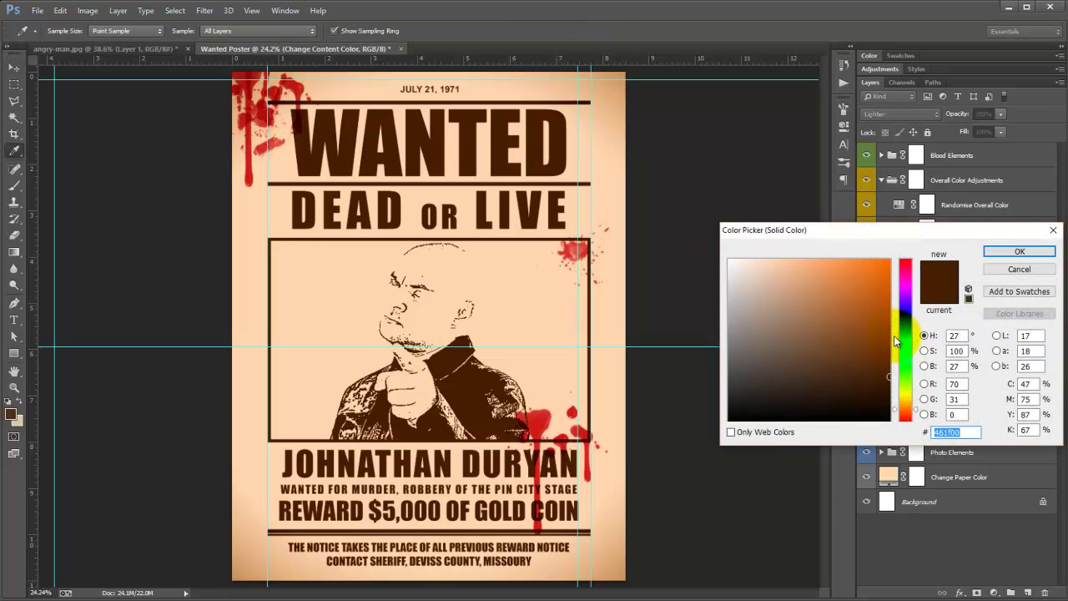
pyautogui.click(904, 375)
pyautogui.moveTo(904, 374)
pyautogui.mouseDown()
pyautogui.moveTo(908, 273)
pyautogui.moveTo(906, 411)
pyautogui.mouseUp()
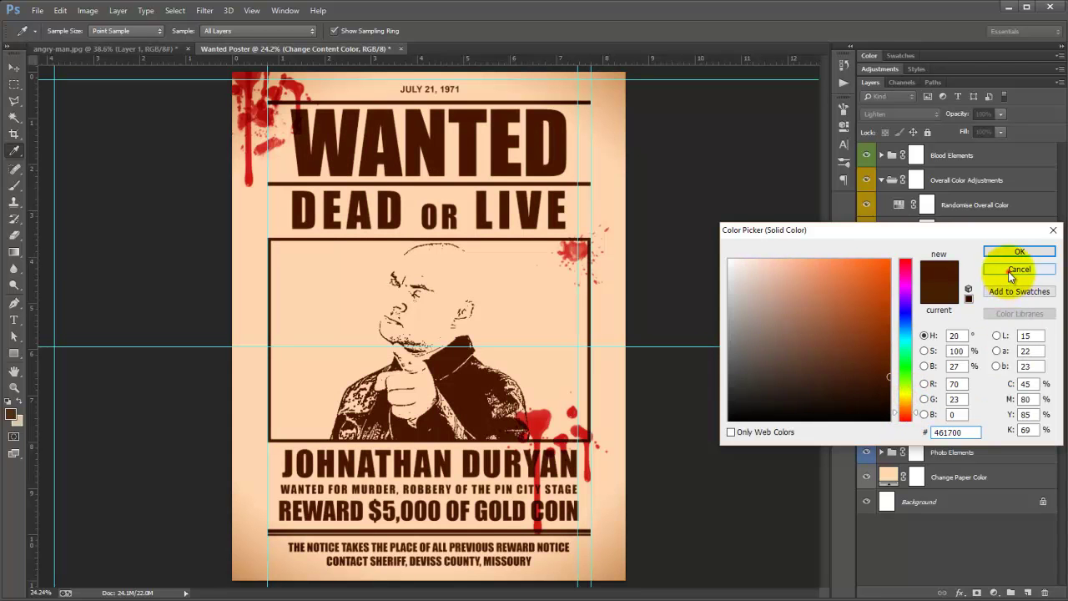
pyautogui.click(1010, 269)
pyautogui.click(926, 278)
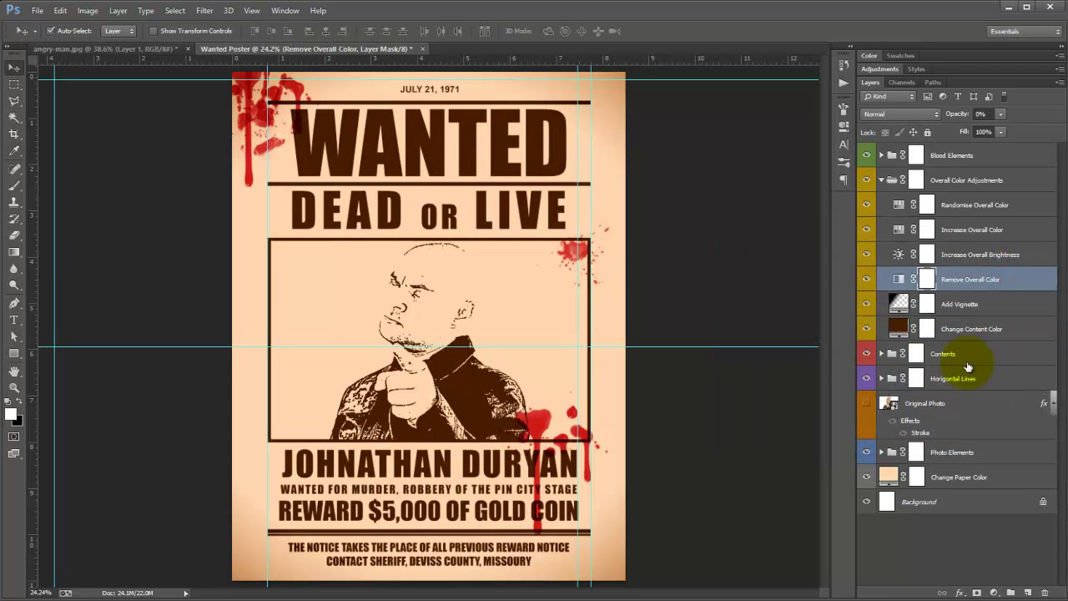
pyautogui.doubleClick(899, 328)
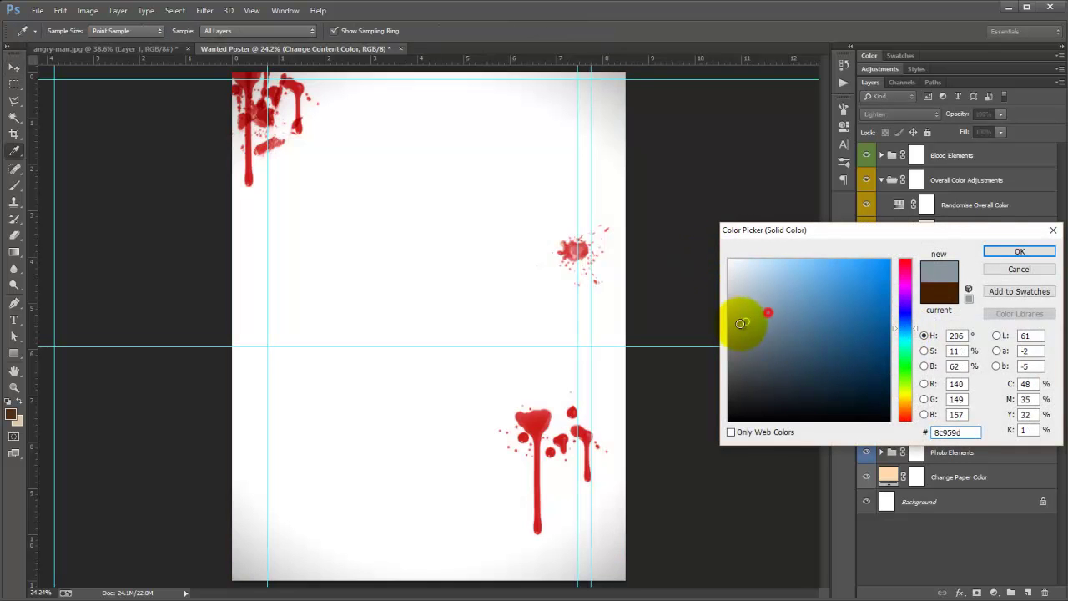
pyautogui.moveTo(746, 318); pyautogui.dragTo(727, 422)
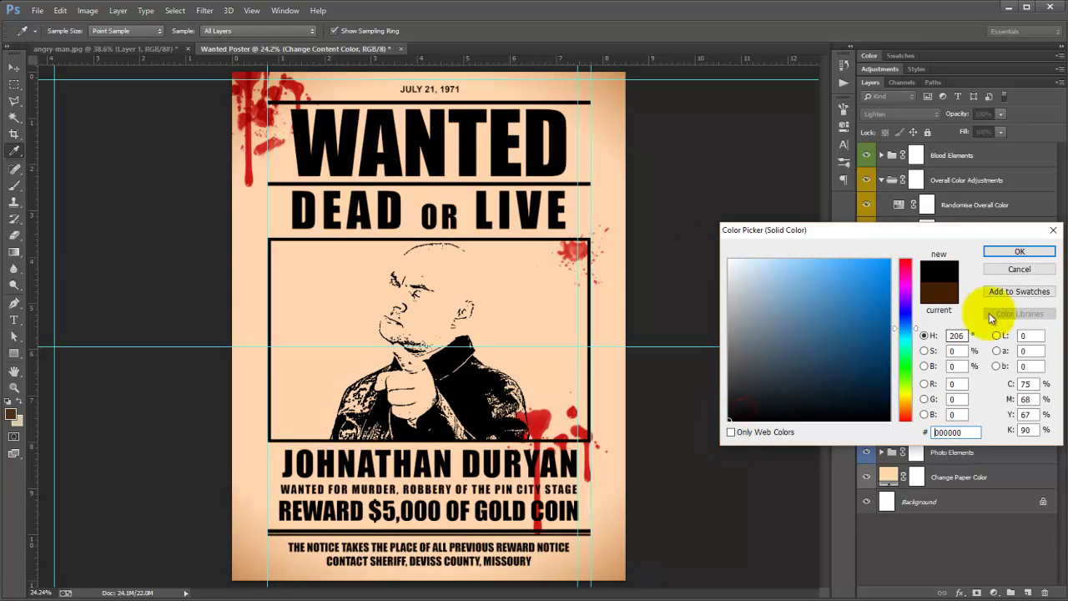
pyautogui.click(1021, 270)
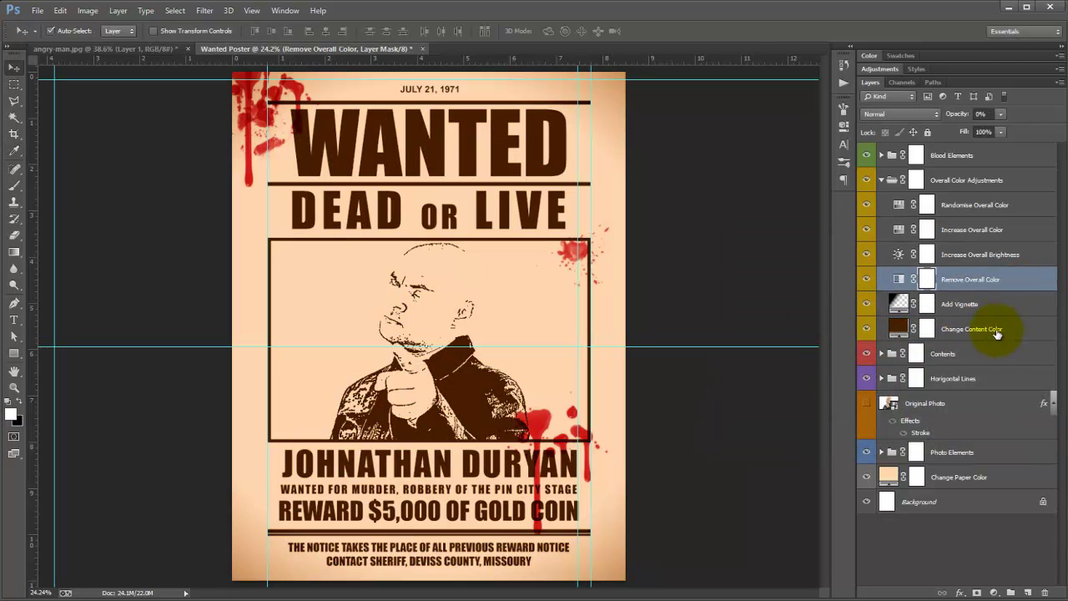
pyautogui.click(999, 328)
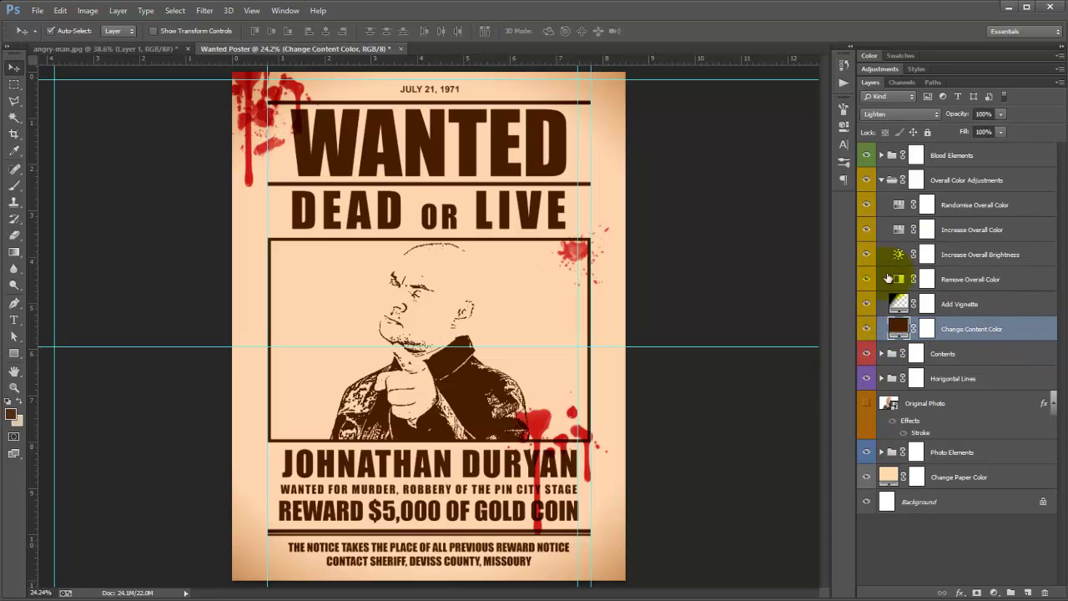
# Step: Hide Overall Color Adjustments and select the Dead or Live layer in the Contents group
pyautogui.click(881, 181)
pyautogui.click(866, 180)
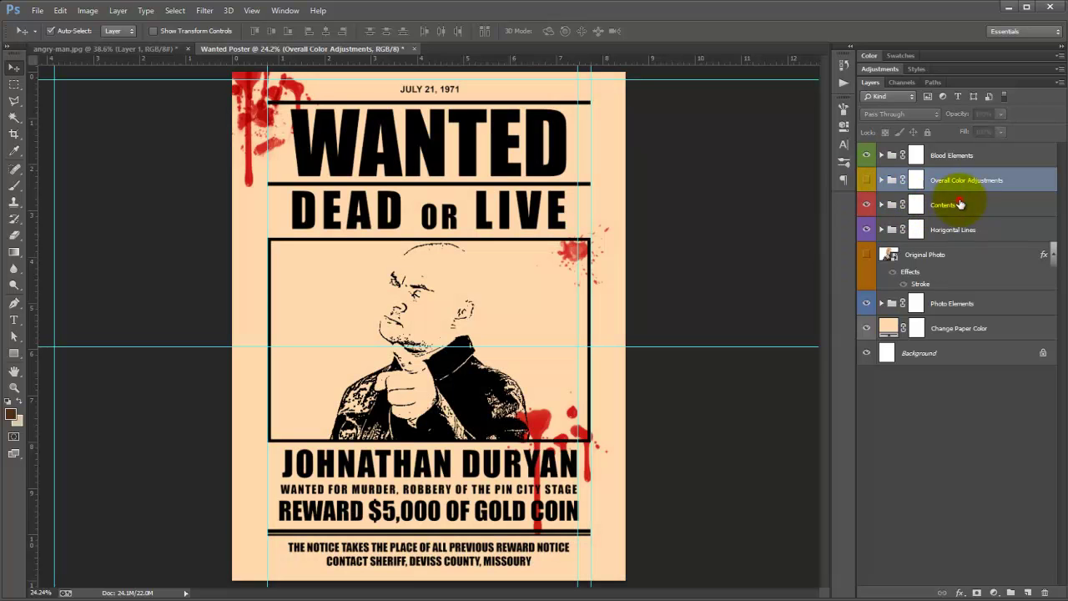
pyautogui.click(911, 205)
pyautogui.click(882, 204)
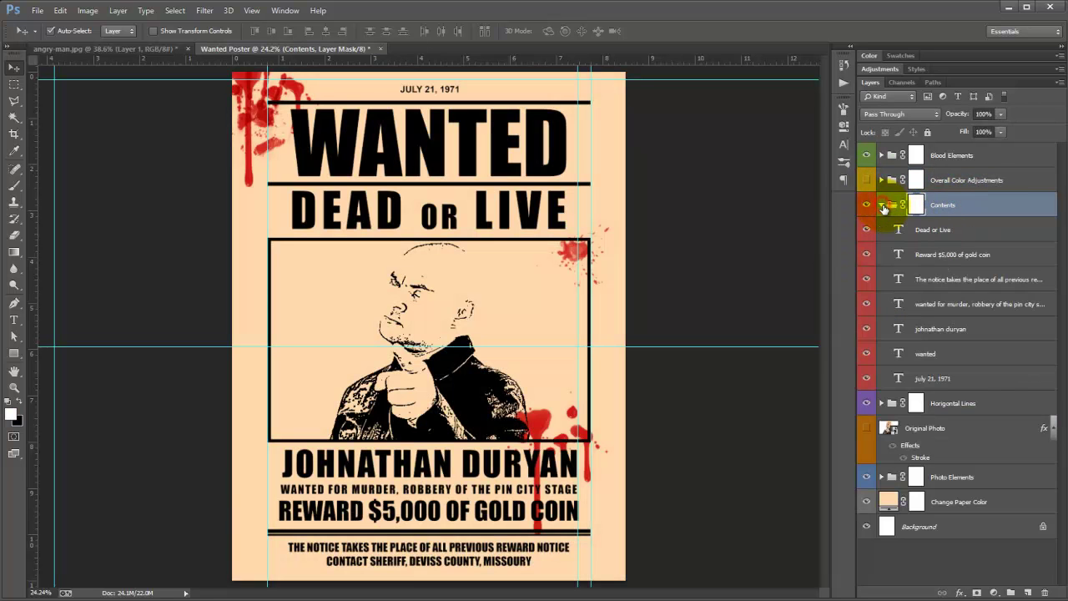
pyautogui.click(934, 231)
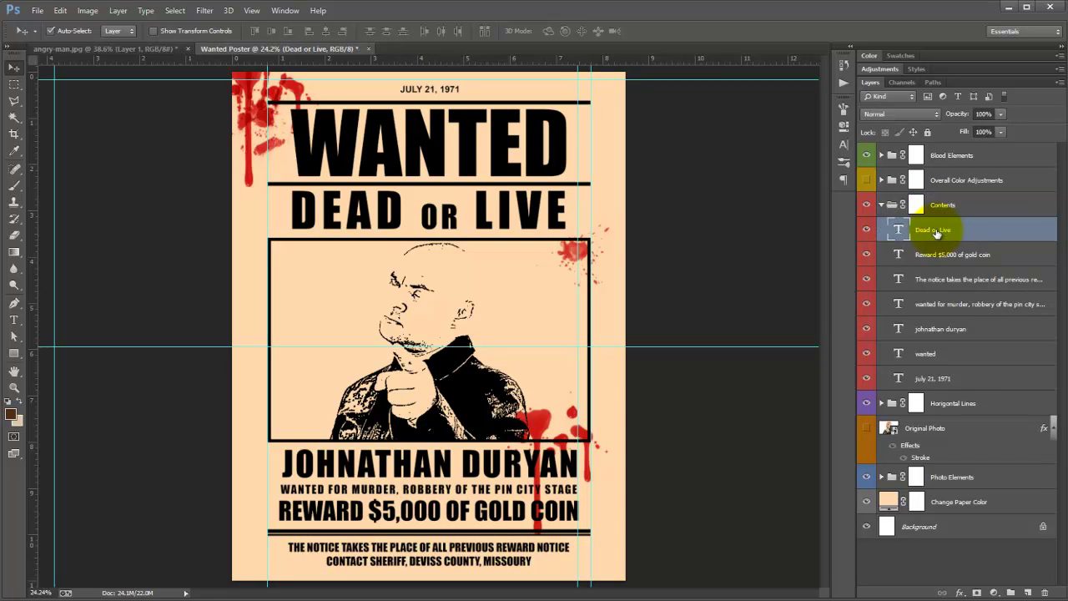
# Step: With the Type tool, make OR smaller and select the whole DEAD OR LIVE line
pyautogui.click(14, 320)
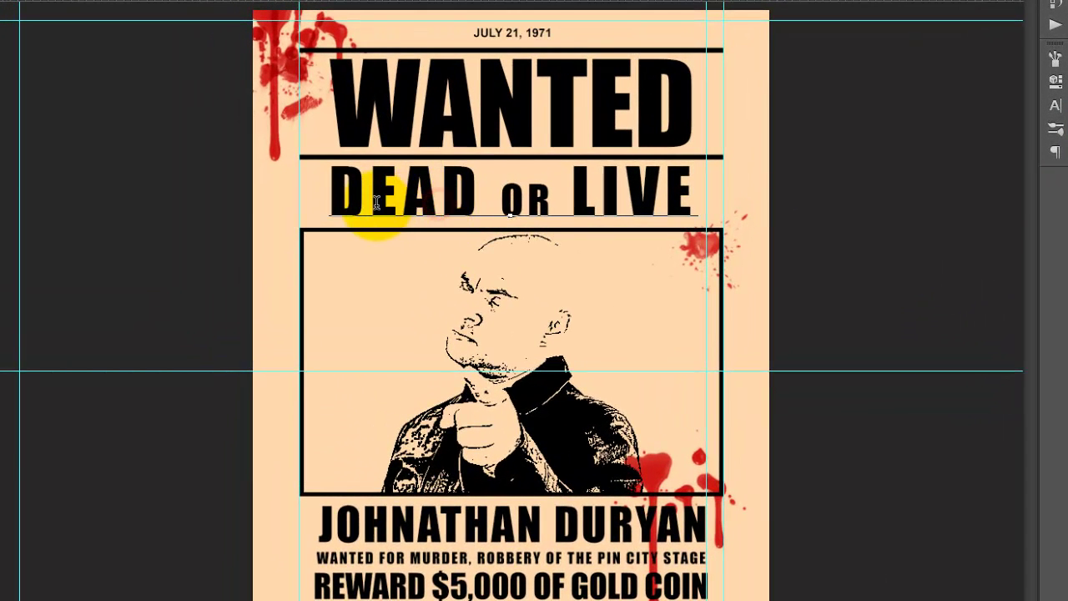
pyautogui.moveTo(374, 209); pyautogui.dragTo(658, 203)
pyautogui.hotkey('ctrl', 'shift', ',')
pyautogui.hotkey('ctrl', 'shift', ',')
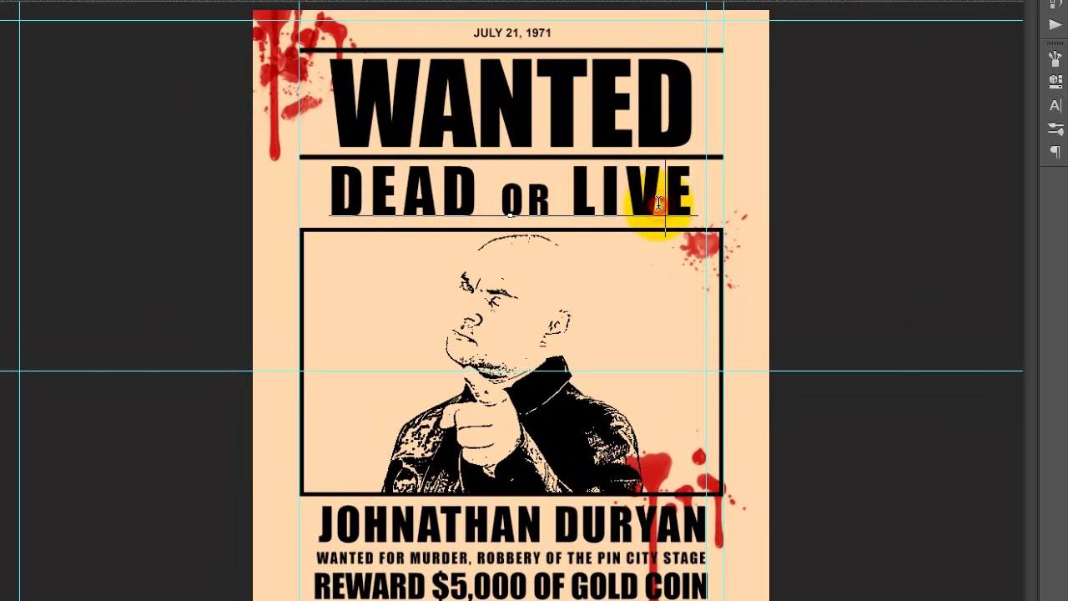
pyautogui.tripleClick(658, 202)
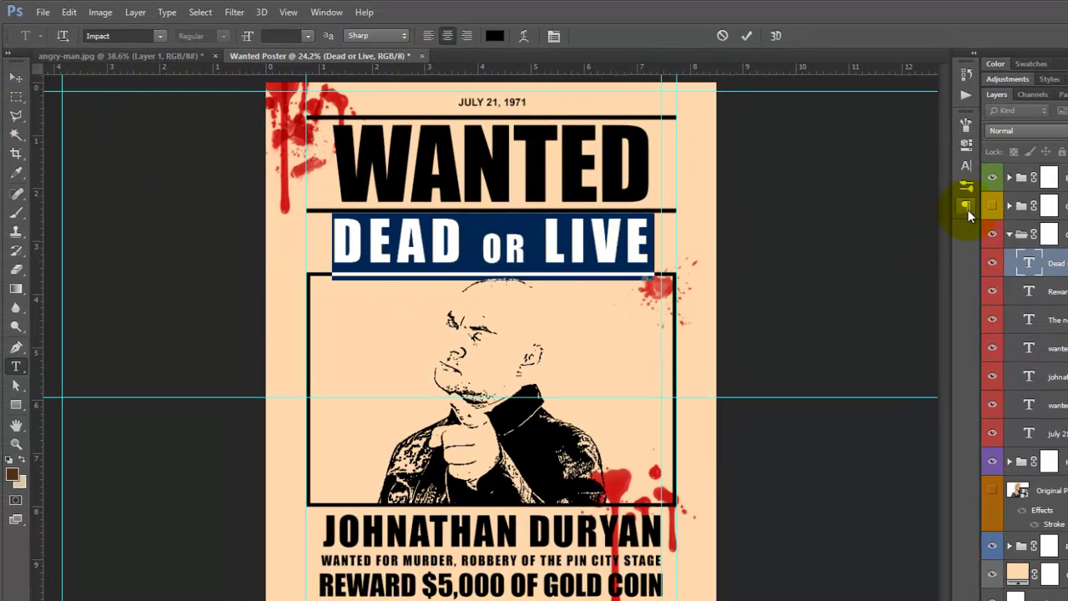
# Step: Apply the Intimacy font to DEAD OR LIVE and scale it down to about 85%
pyautogui.click(967, 170)
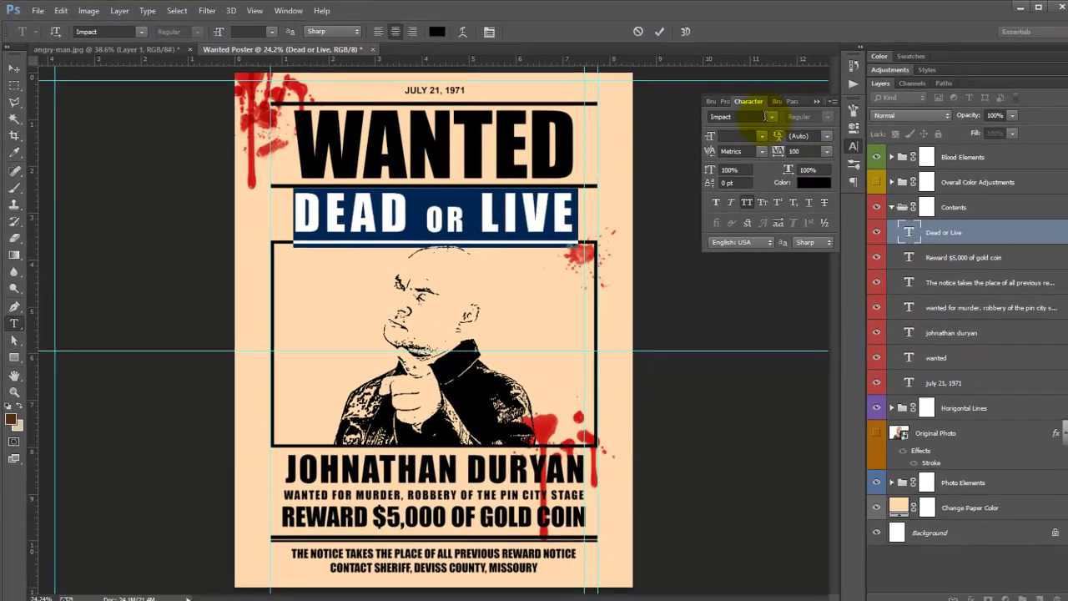
pyautogui.click(855, 131)
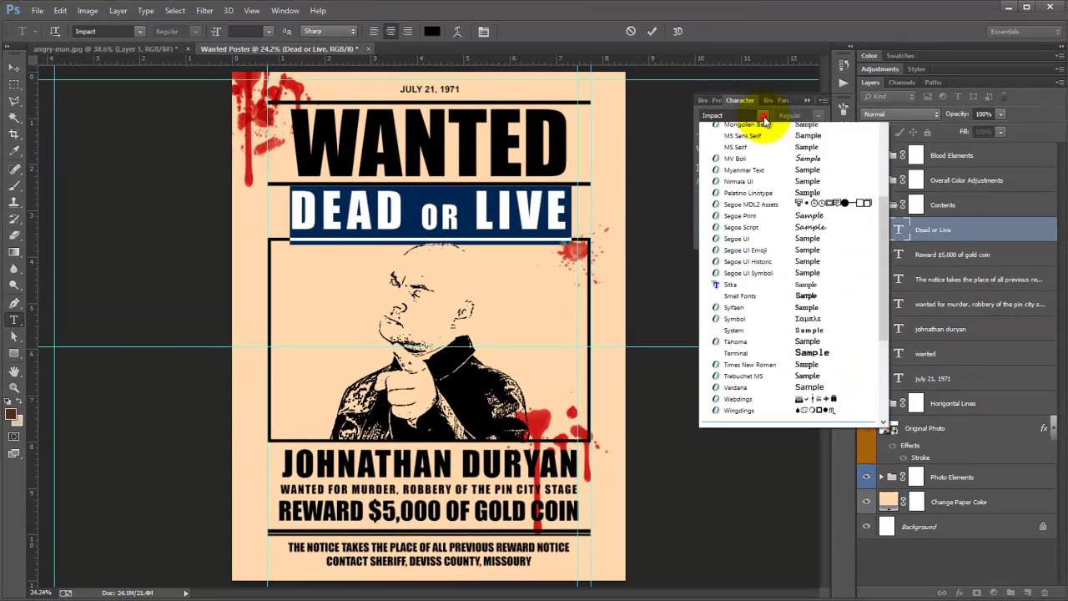
pyautogui.click(761, 140)
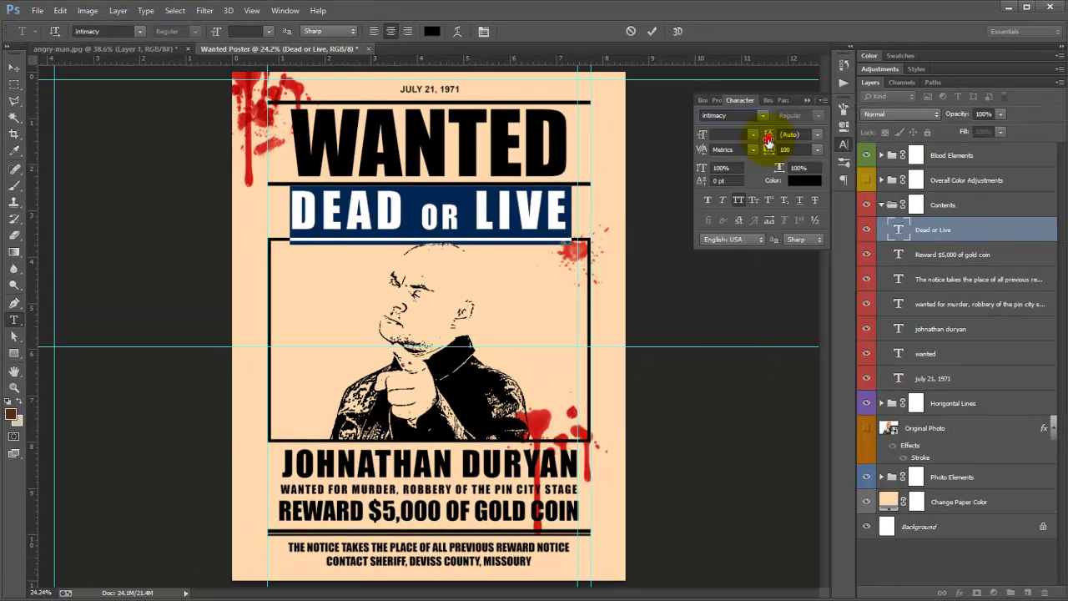
pyautogui.click(14, 67)
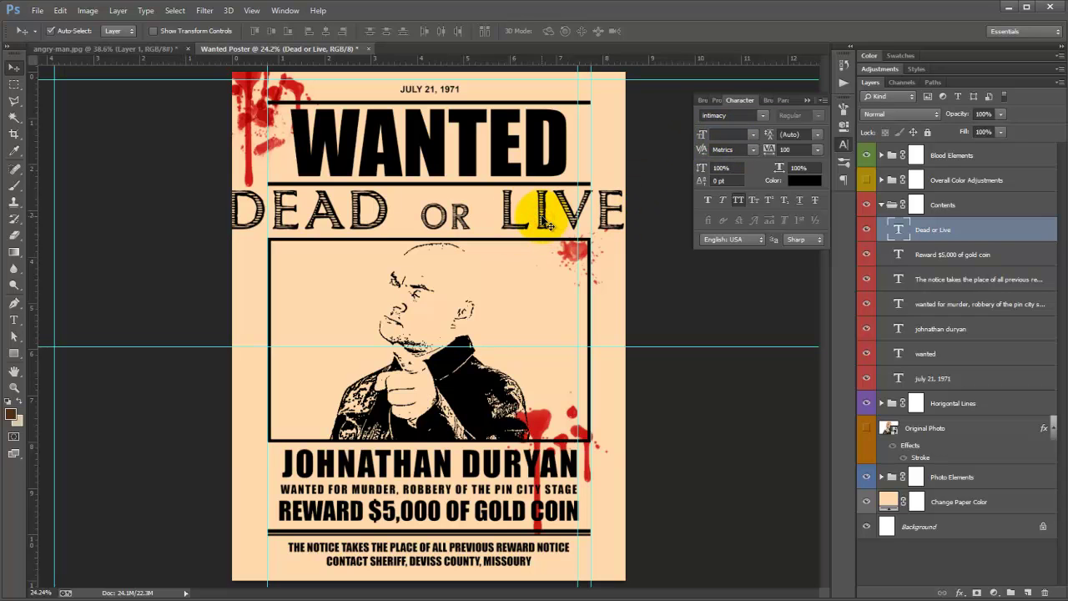
pyautogui.hotkey('ctrl', 't')
pyautogui.moveTo(636, 182); pyautogui.dragTo(600, 197)
pyautogui.press('Return')
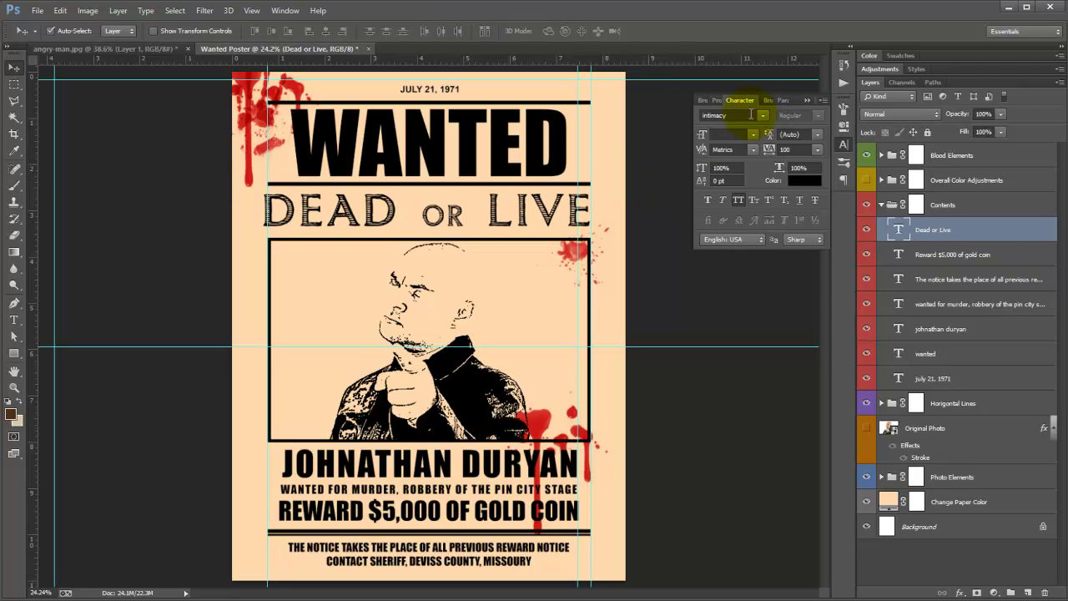
# Step: Try MS Sans Serif, Times New Roman and a plain sans font, then Impact on DEAD OR LIVE
pyautogui.click(759, 116)
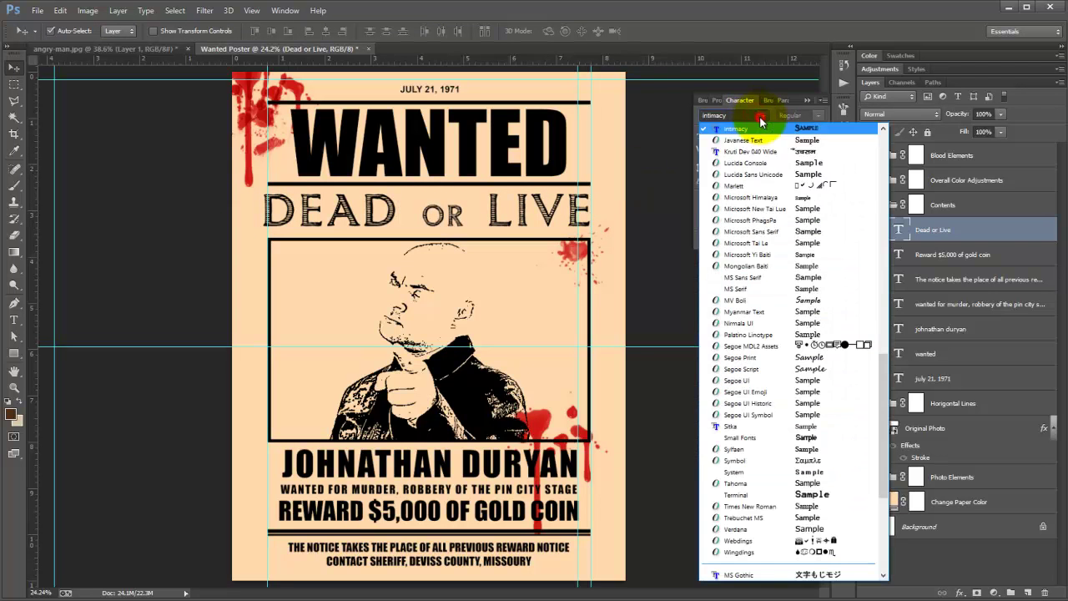
pyautogui.click(745, 278)
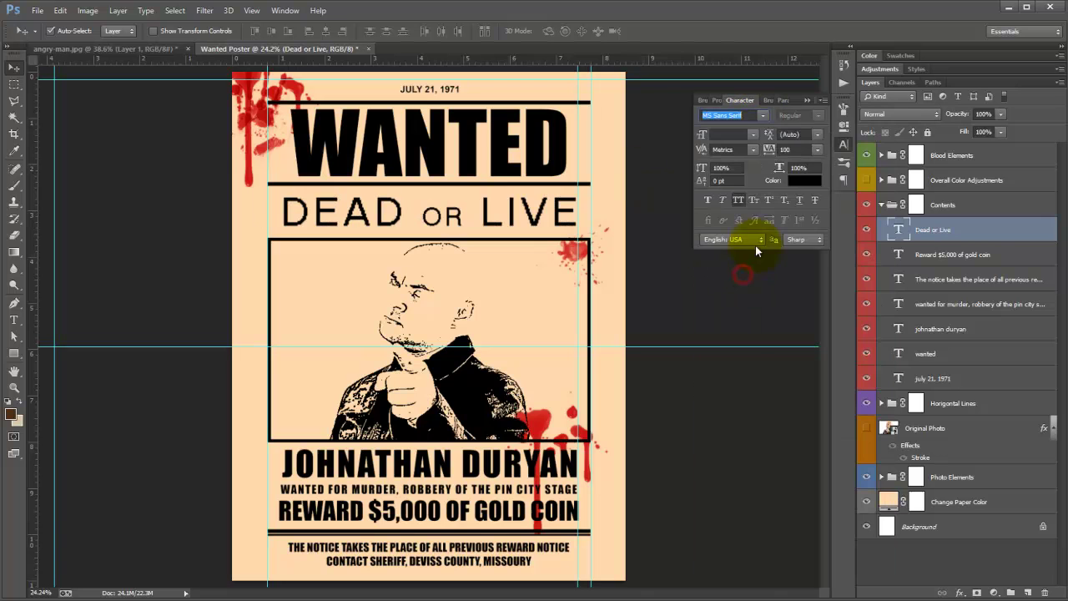
pyautogui.click(762, 116)
pyautogui.click(748, 358)
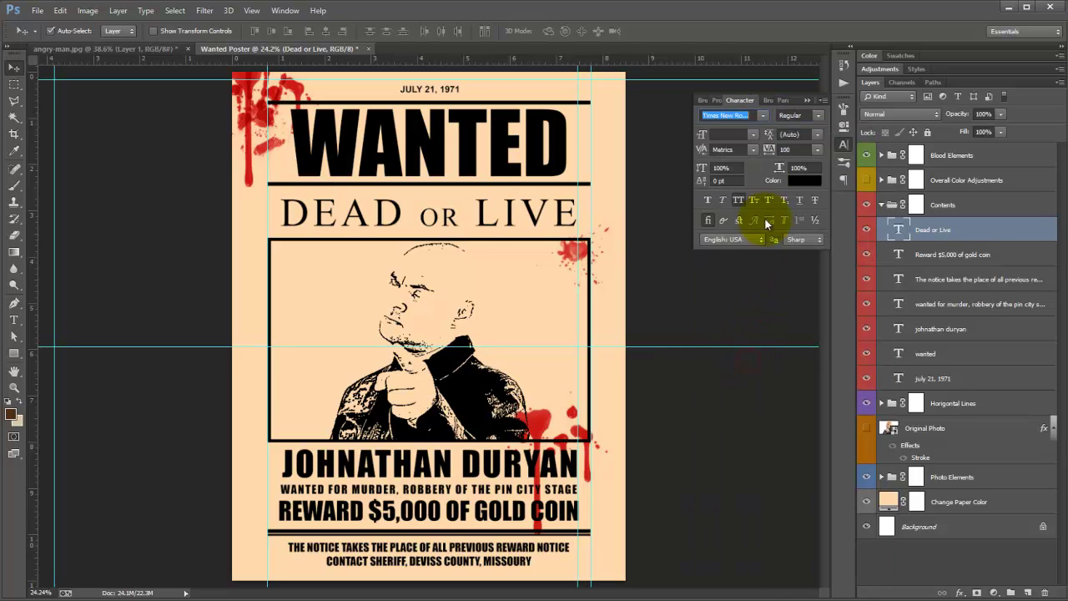
pyautogui.click(762, 115)
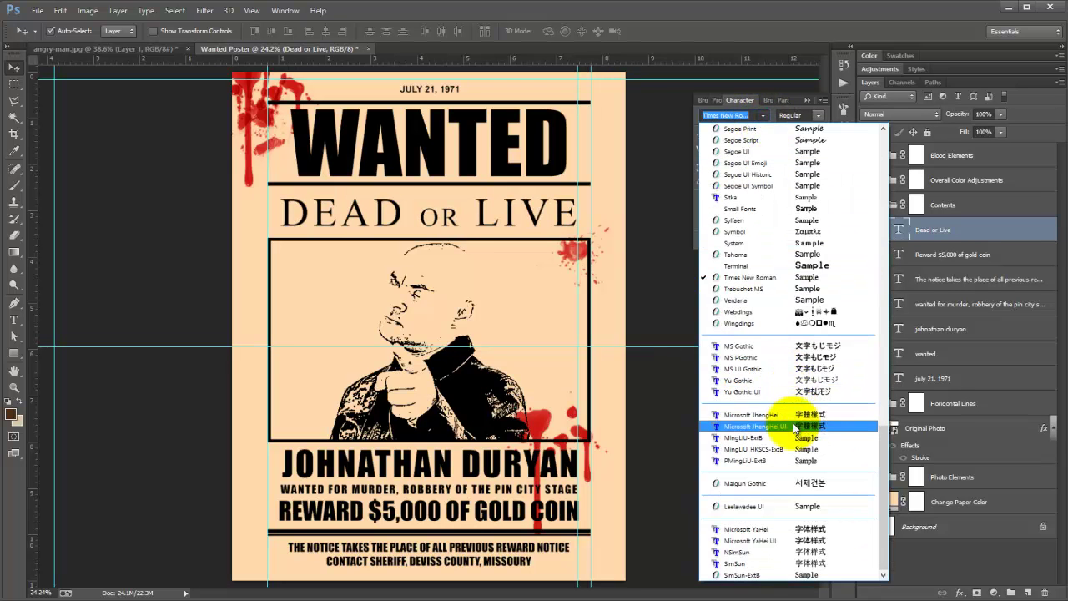
pyautogui.click(752, 410)
pyautogui.click(762, 117)
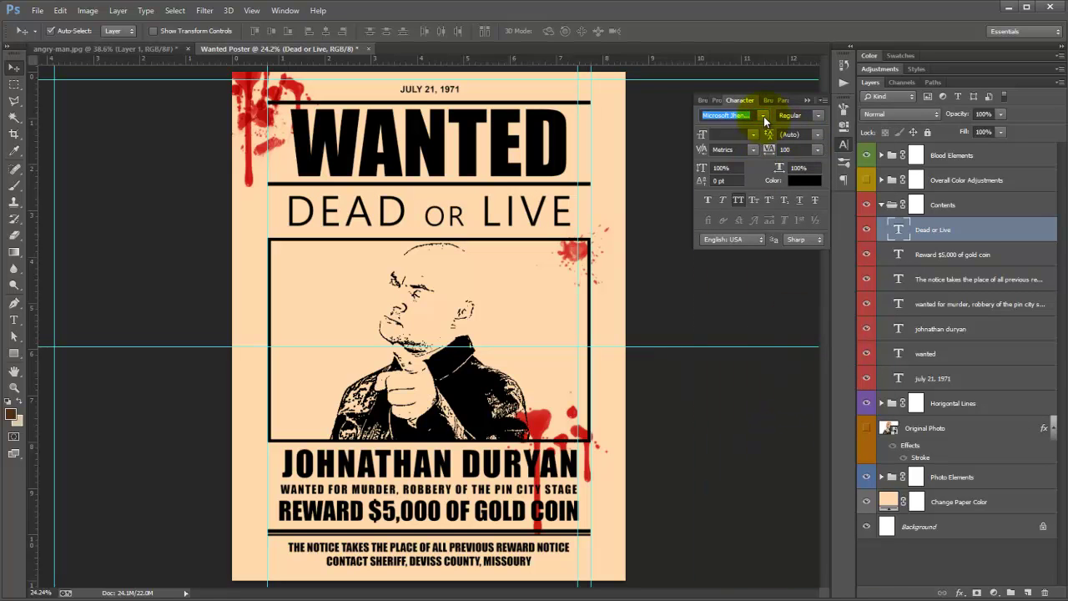
pyautogui.click(764, 116)
pyautogui.scroll(2, 780, 307)
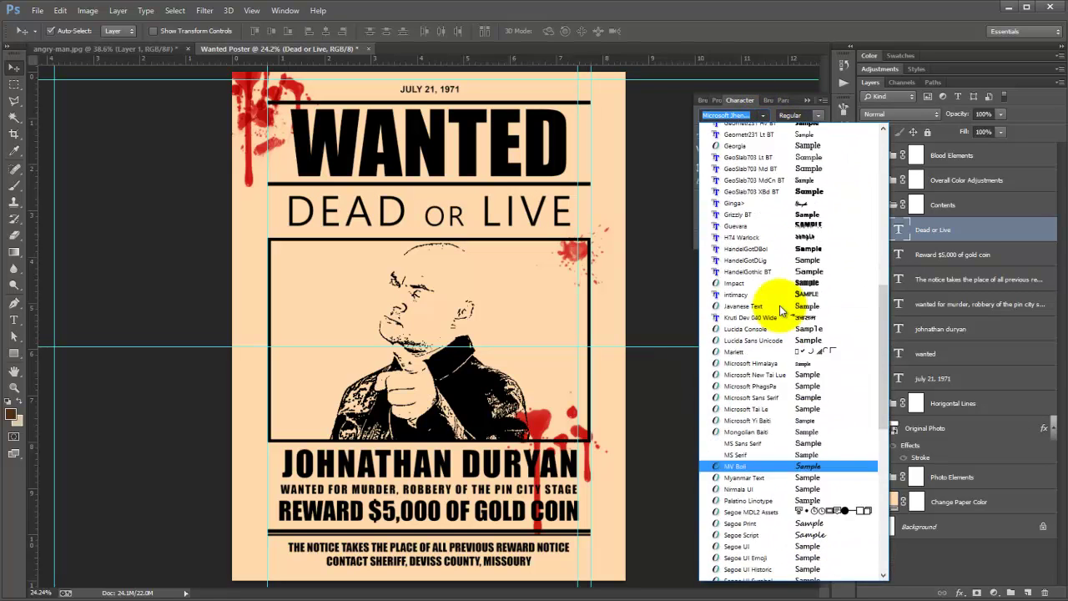
pyautogui.scroll(10, 779, 307)
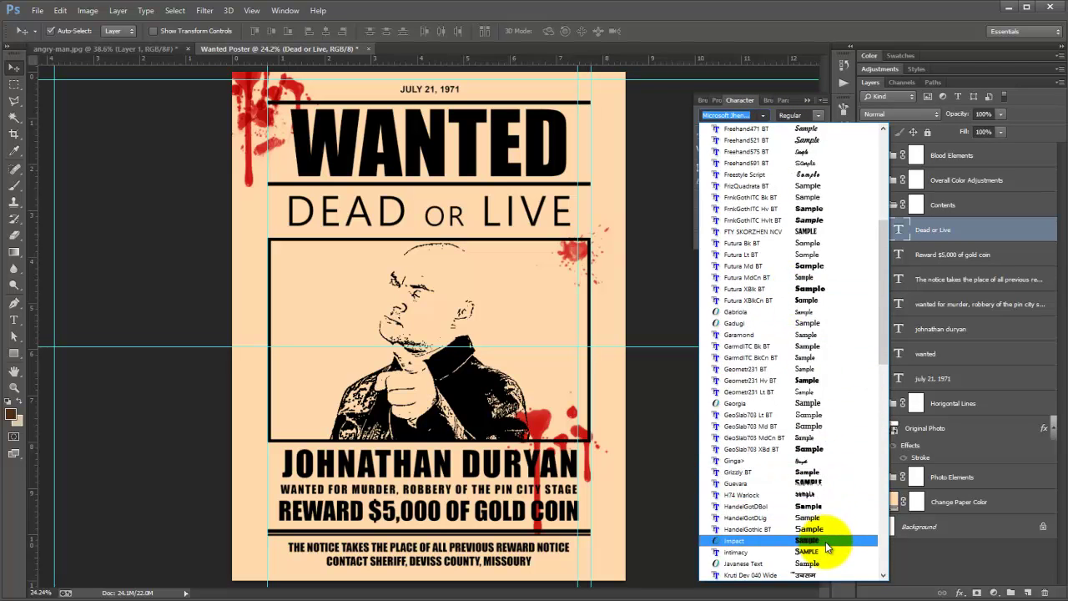
pyautogui.click(827, 544)
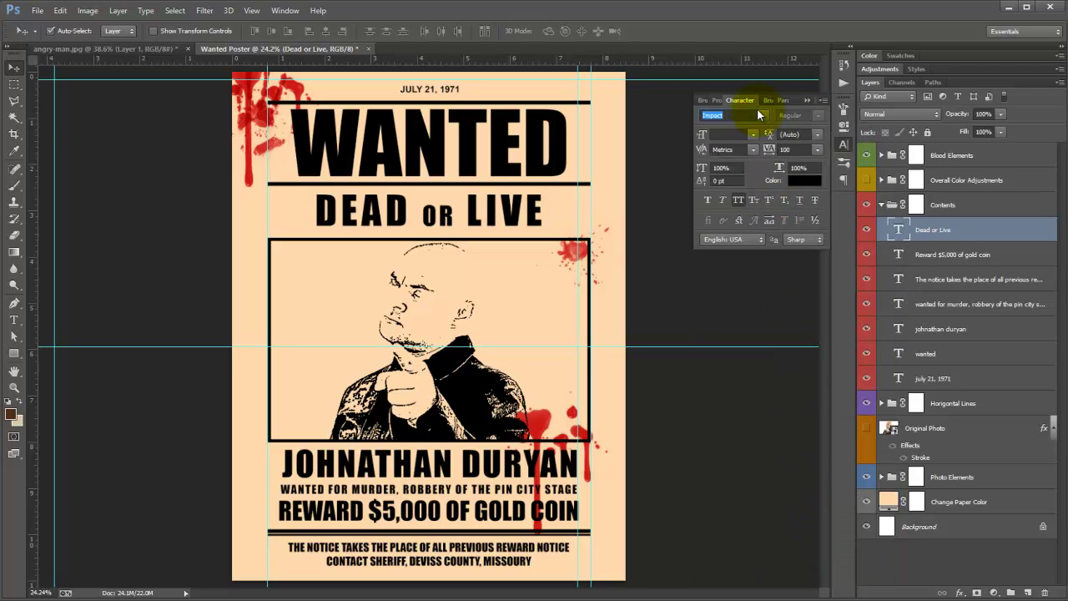
# Step: Try Futura Md BT, then set DEAD OR LIVE back to Impact
pyautogui.click(760, 114)
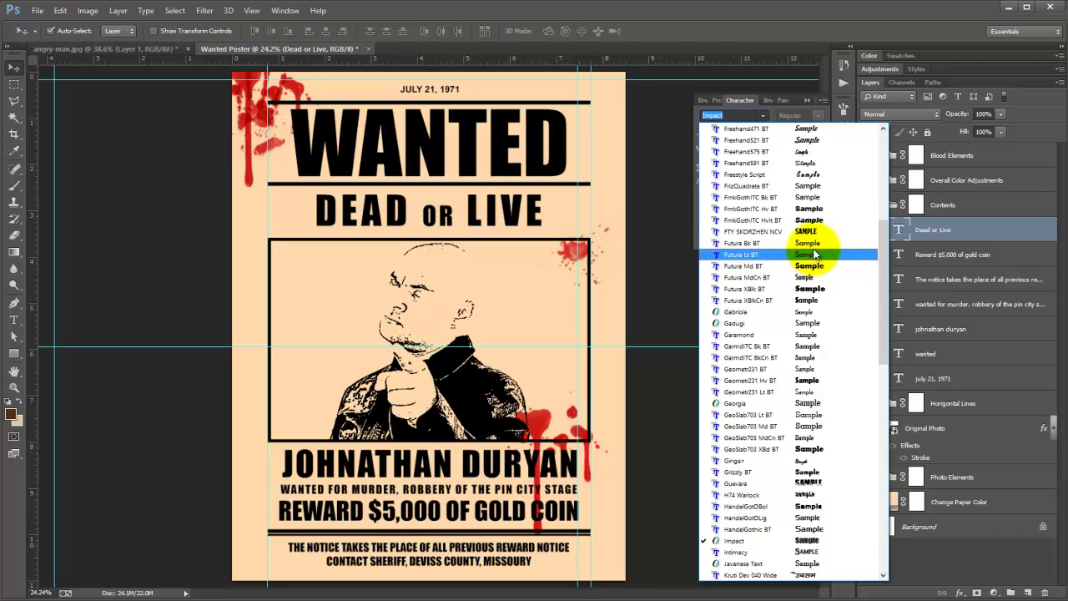
pyautogui.click(811, 266)
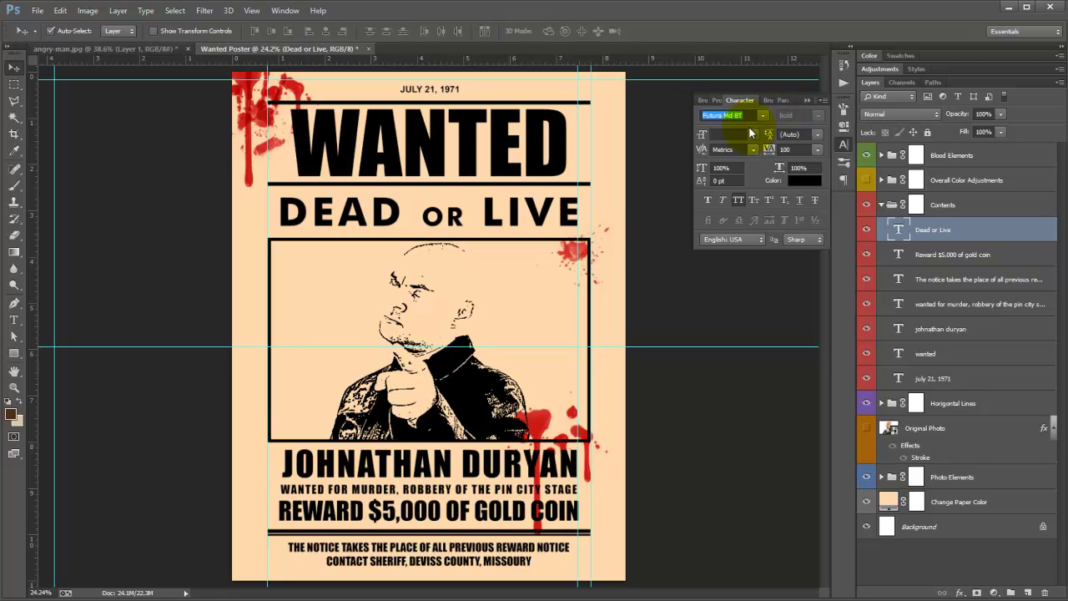
pyautogui.write('Impact')
pyautogui.press('Return')
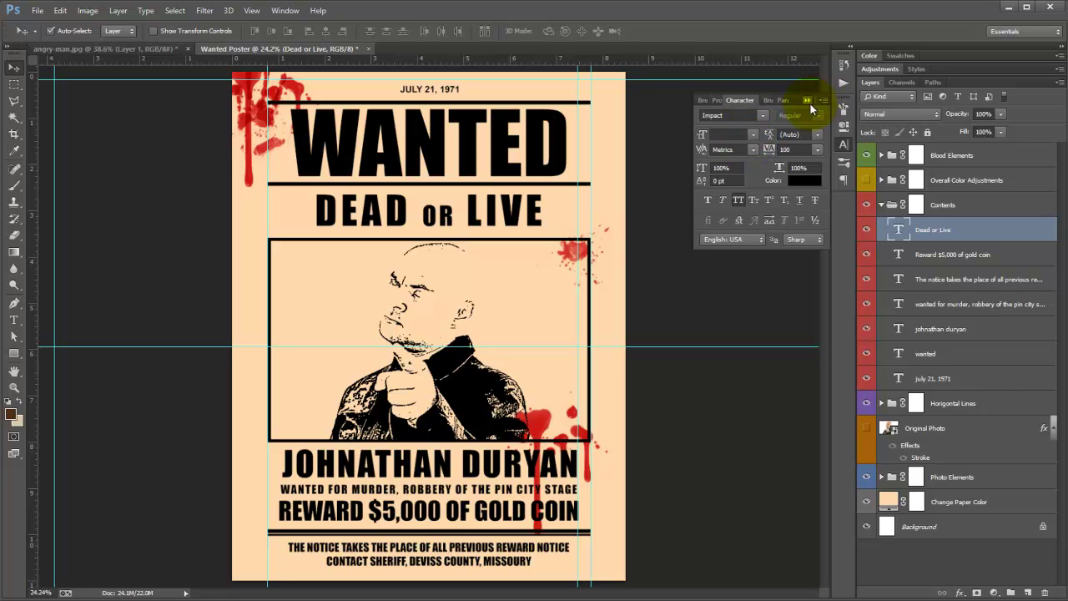
# Step: Scale DEAD OR LIVE up to about 126% to span the poster width
pyautogui.hotkey('ctrl', 't')
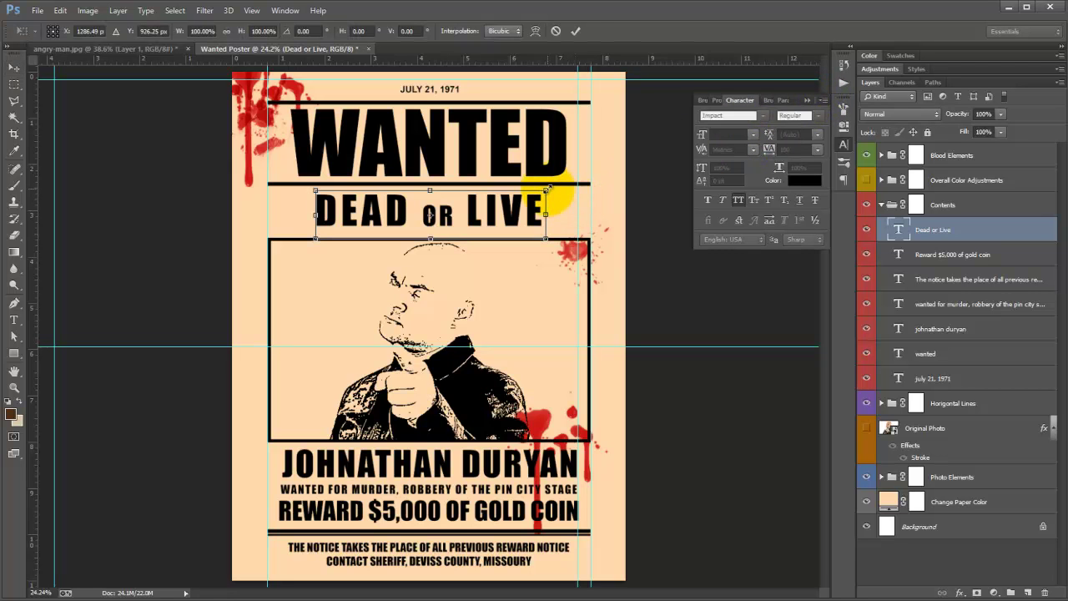
pyautogui.moveTo(546, 188); pyautogui.dragTo(565, 203)
pyautogui.press('Return')
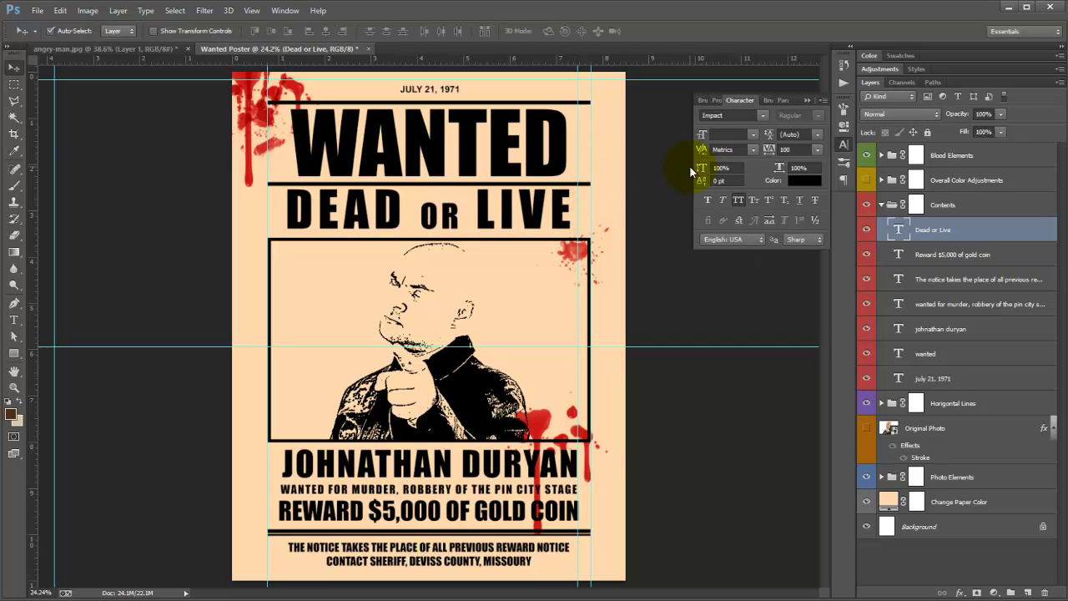
pyautogui.click(465, 161)
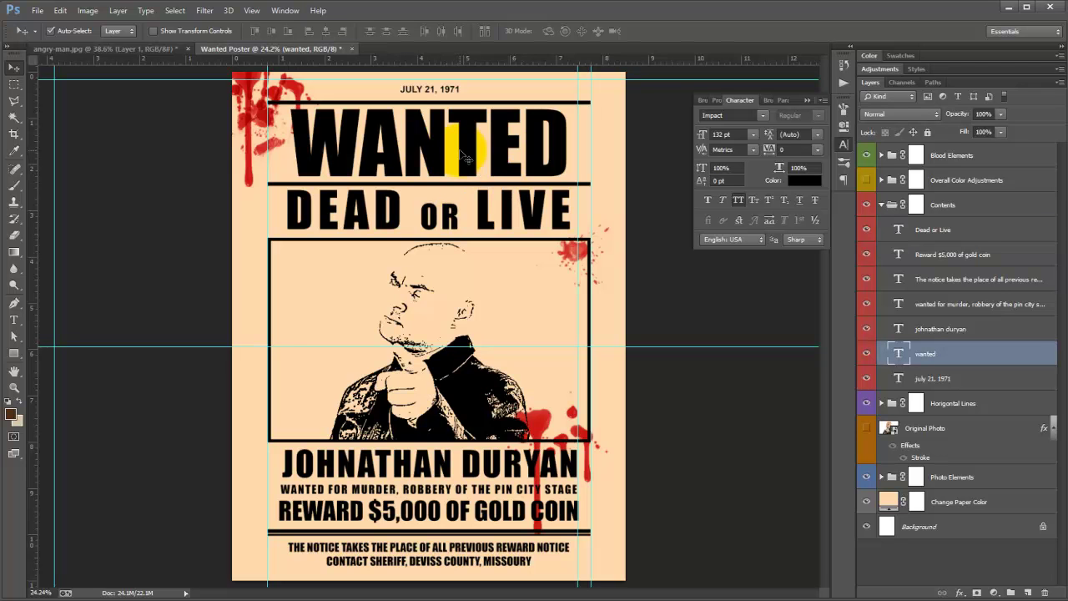
# Step: Select the WANTED headline text and try it in Segoe Script
pyautogui.press('t')
pyautogui.click(423, 148)
pyautogui.doubleClick(424, 148)
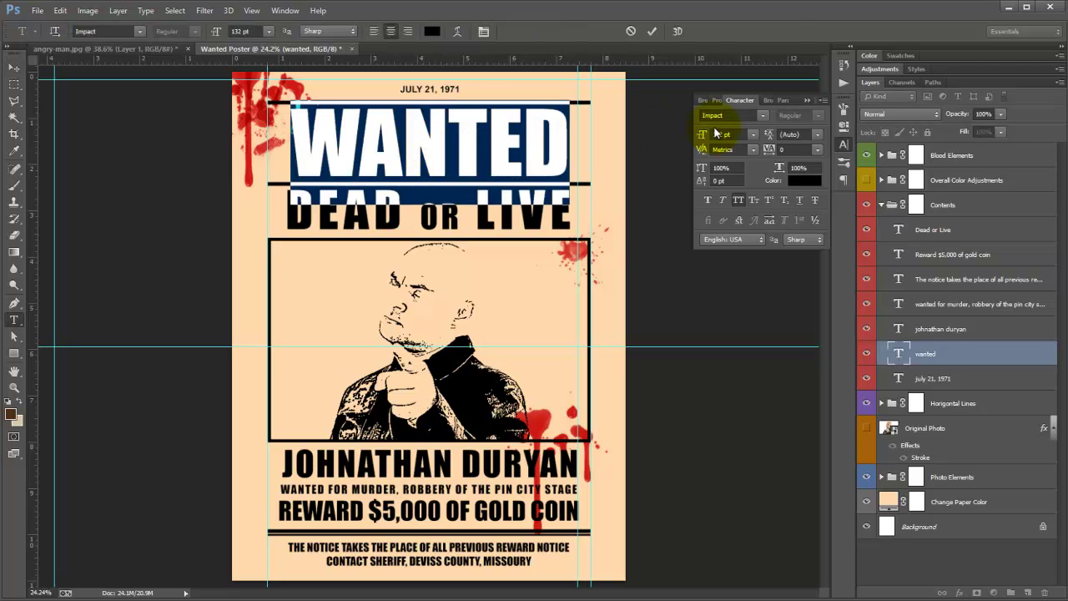
pyautogui.press('Down')
pyautogui.press('Down')
pyautogui.press('Down')
pyautogui.press('Down')
pyautogui.press('Down')
pyautogui.press('Down')
pyautogui.press('Down')
pyautogui.press('Down')
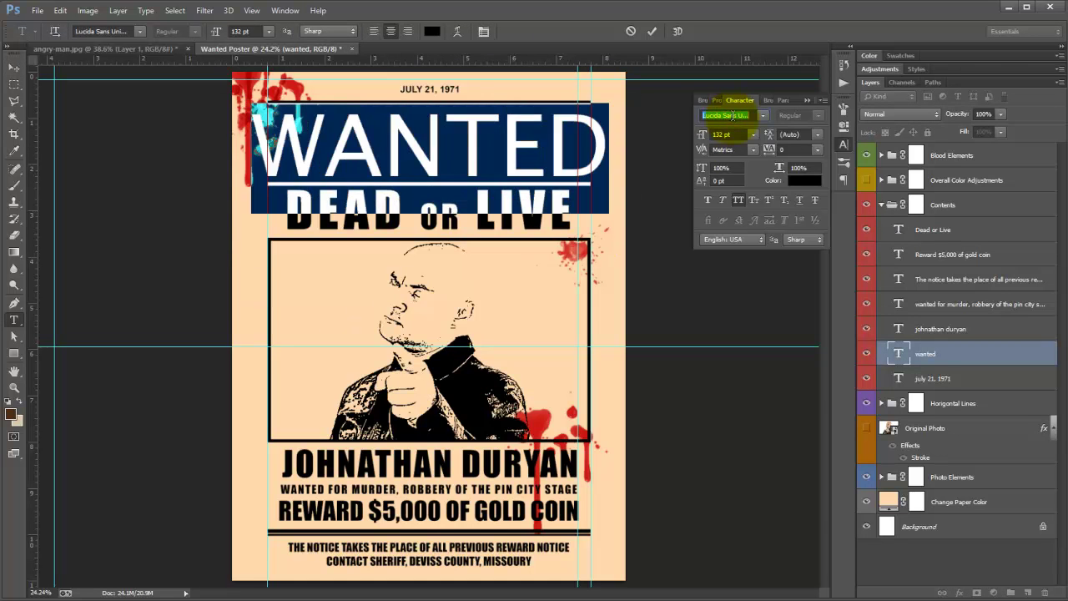
pyautogui.click(760, 117)
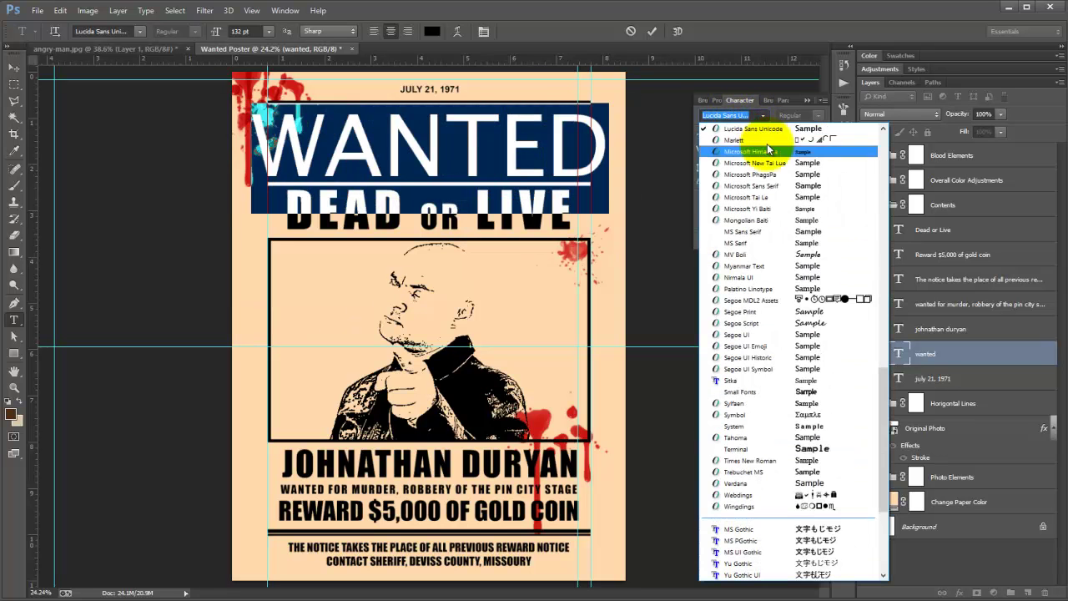
pyautogui.click(791, 326)
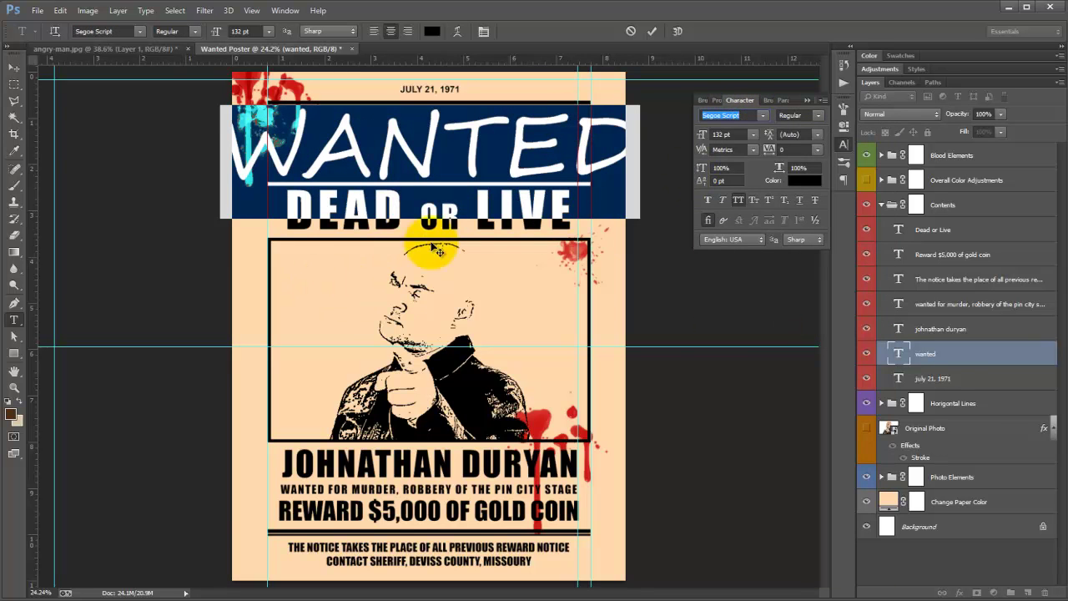
pyautogui.click(13, 72)
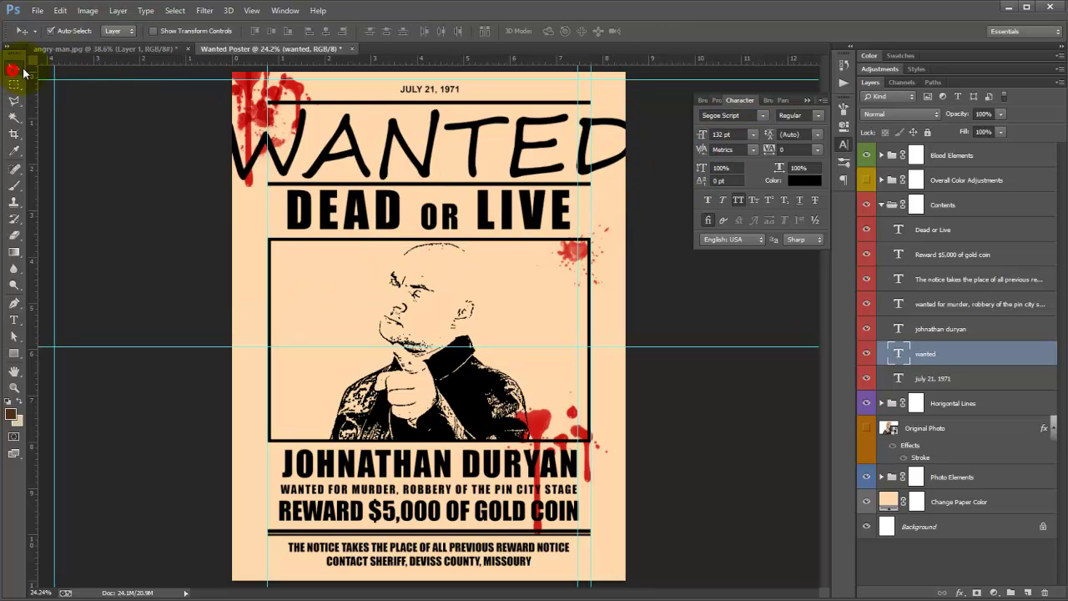
# Step: Try Sitka Banner, MS Sans Serif, HandelGothic BT and Georgia on the WANTED headline
pyautogui.click(760, 116)
pyautogui.click(735, 209)
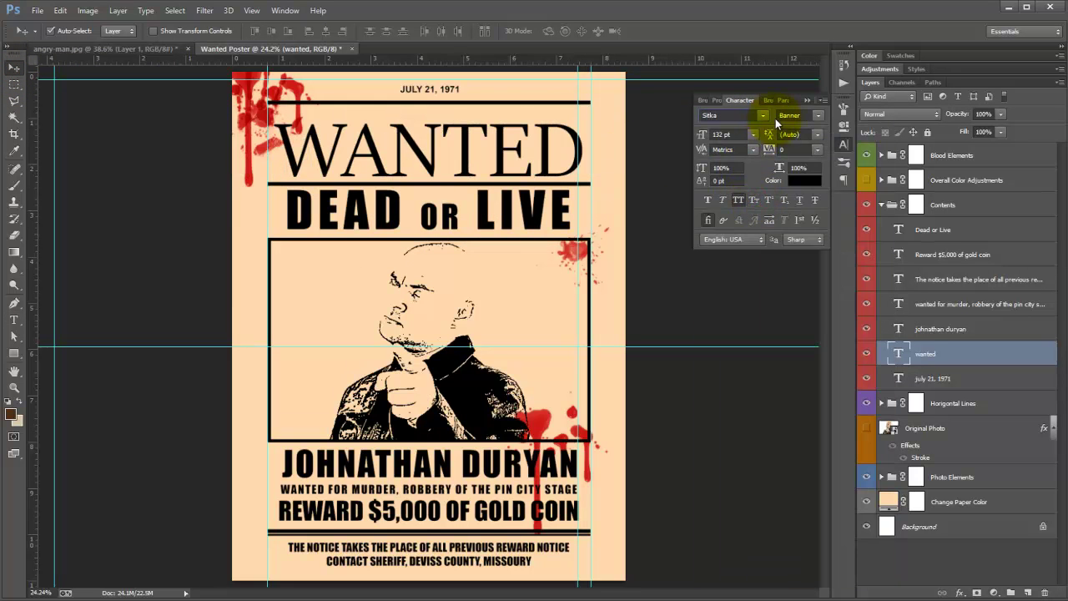
pyautogui.click(763, 115)
pyautogui.scroll(3, 793, 215)
pyautogui.click(794, 179)
pyautogui.click(762, 116)
pyautogui.scroll(5, 801, 234)
pyautogui.click(809, 200)
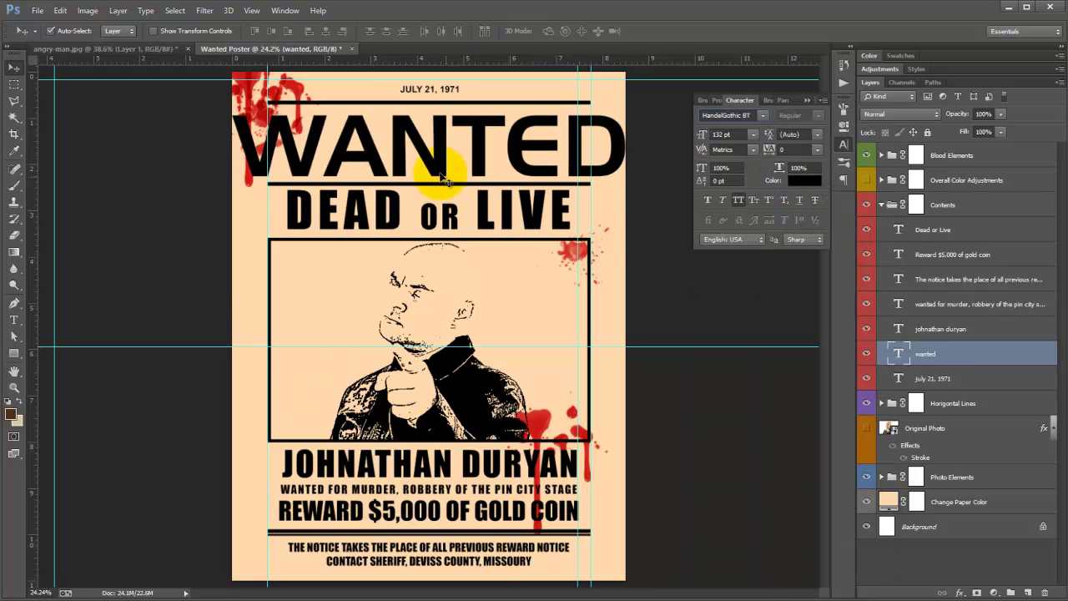
pyautogui.click(762, 115)
pyautogui.scroll(3, 792, 321)
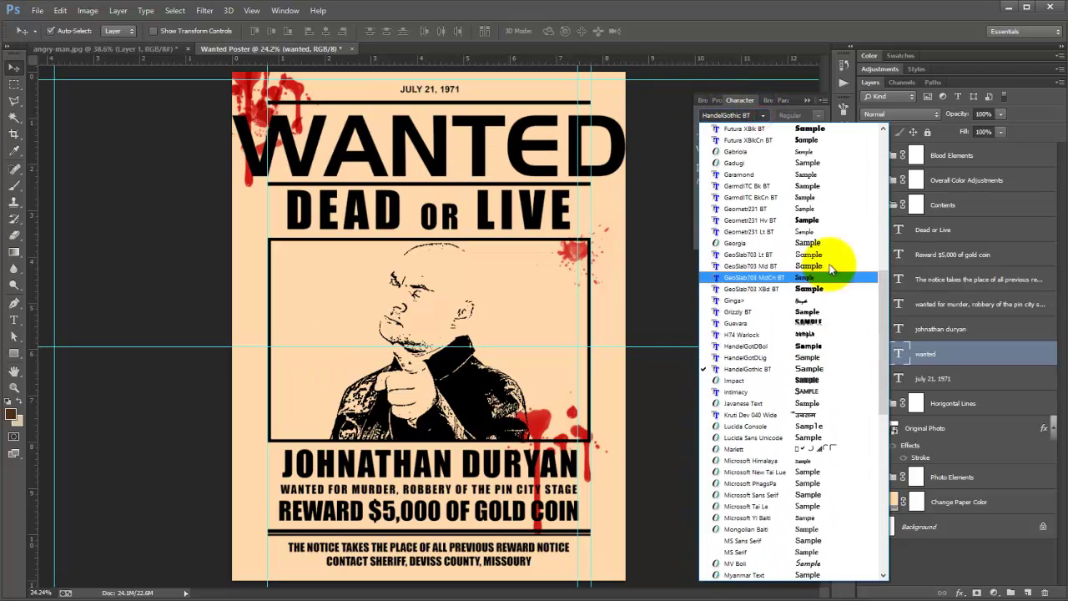
pyautogui.click(818, 242)
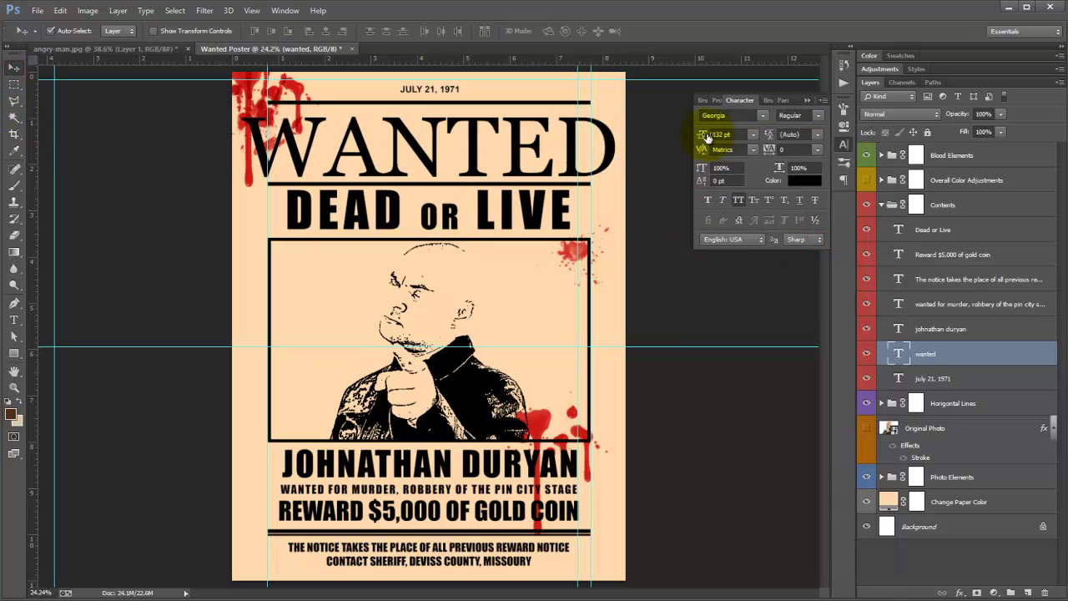
# Step: Set the WANTED headline to Impact at 130 pt
pyautogui.moveTo(704, 138); pyautogui.dragTo(699, 140)
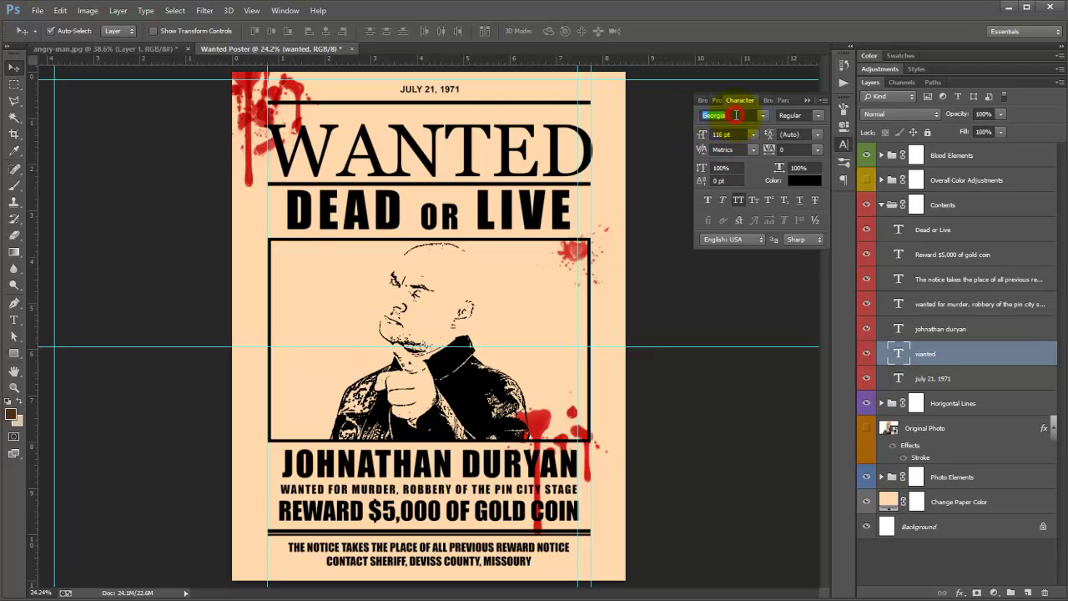
pyautogui.write('Impact')
pyautogui.press('Return')
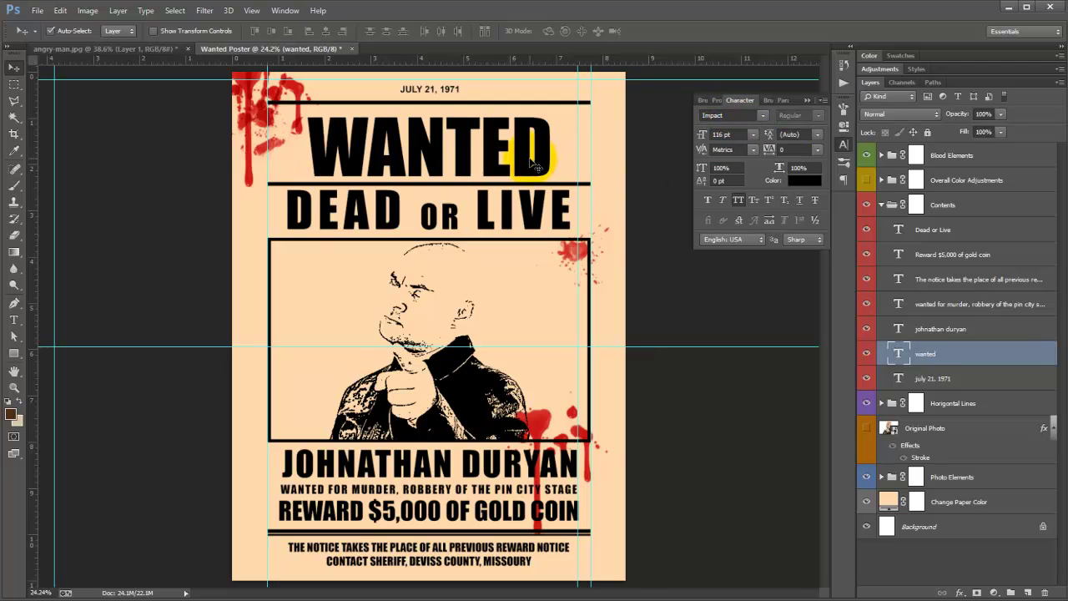
pyautogui.click(739, 135)
pyautogui.write('130')
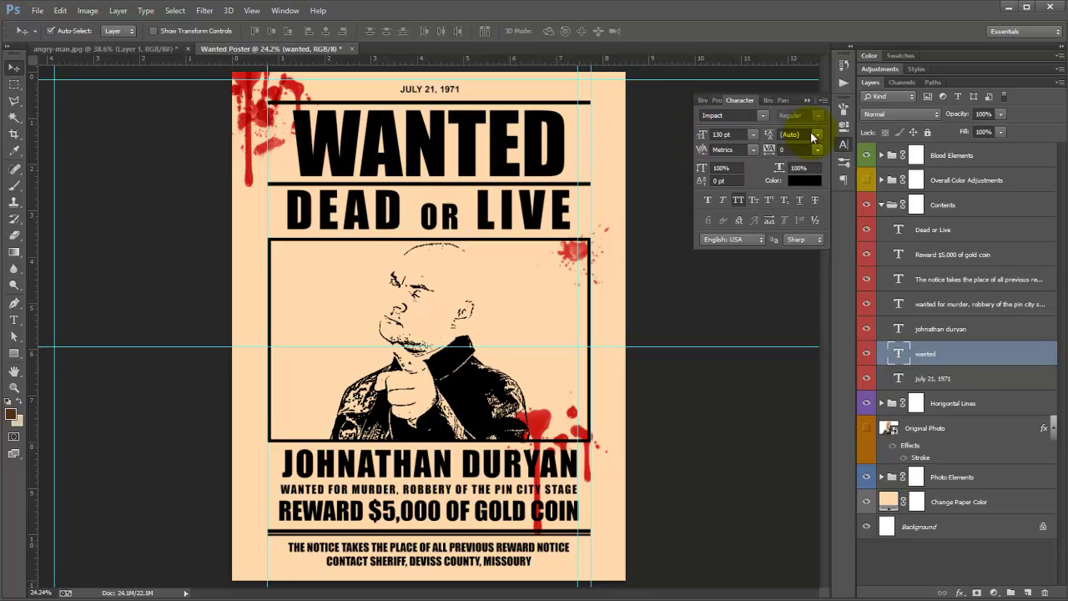
# Step: Replace the outlaw's name line with 'john doe', then select the WANTED FOR MURDER charges line
pyautogui.click(420, 473)
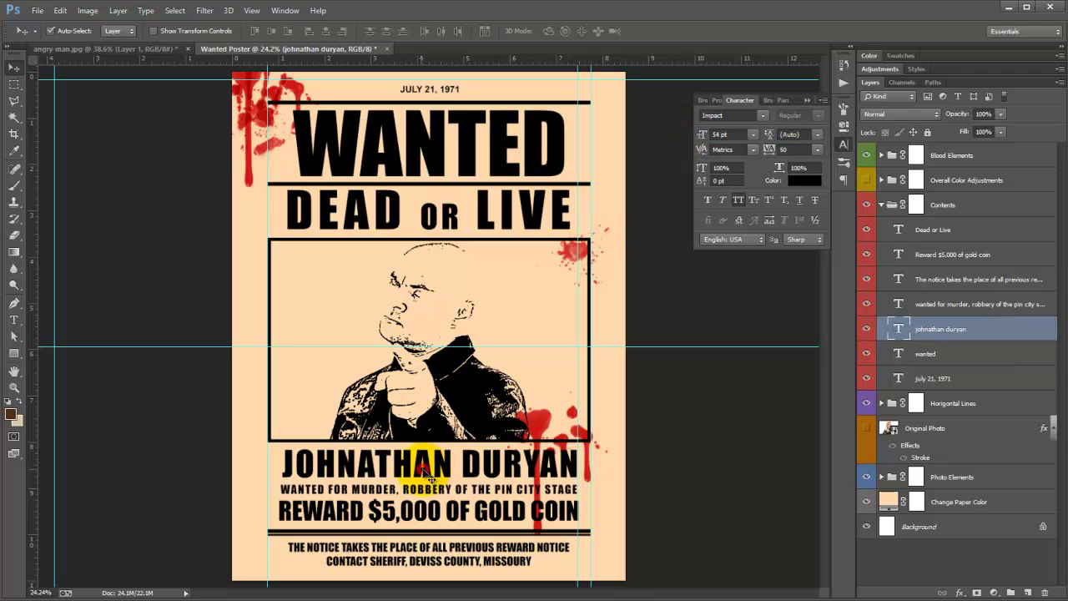
pyautogui.press('t')
pyautogui.tripleClick(403, 469)
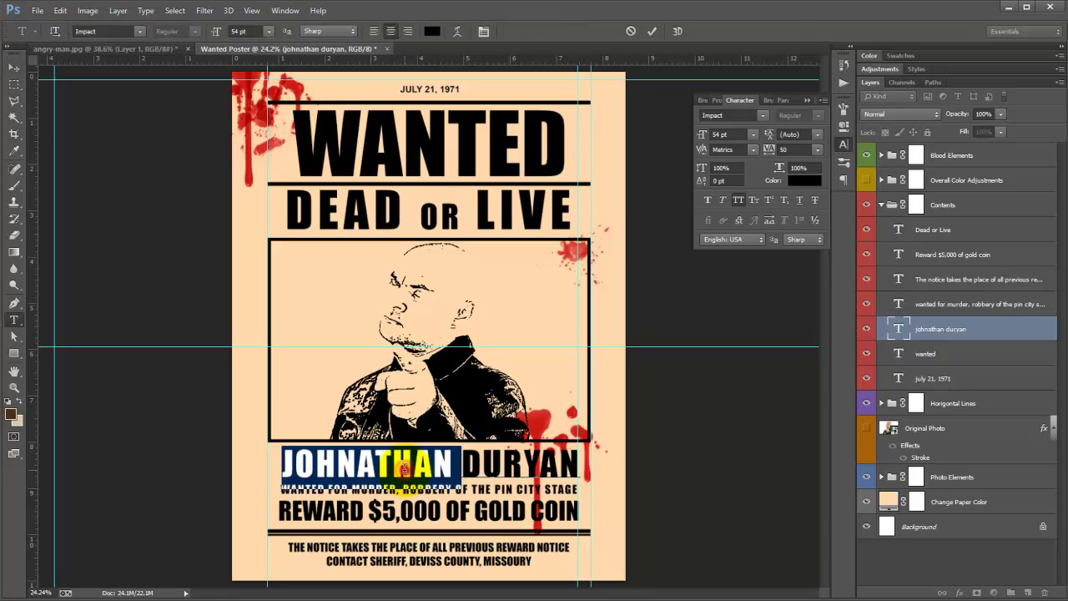
pyautogui.write('john doe')
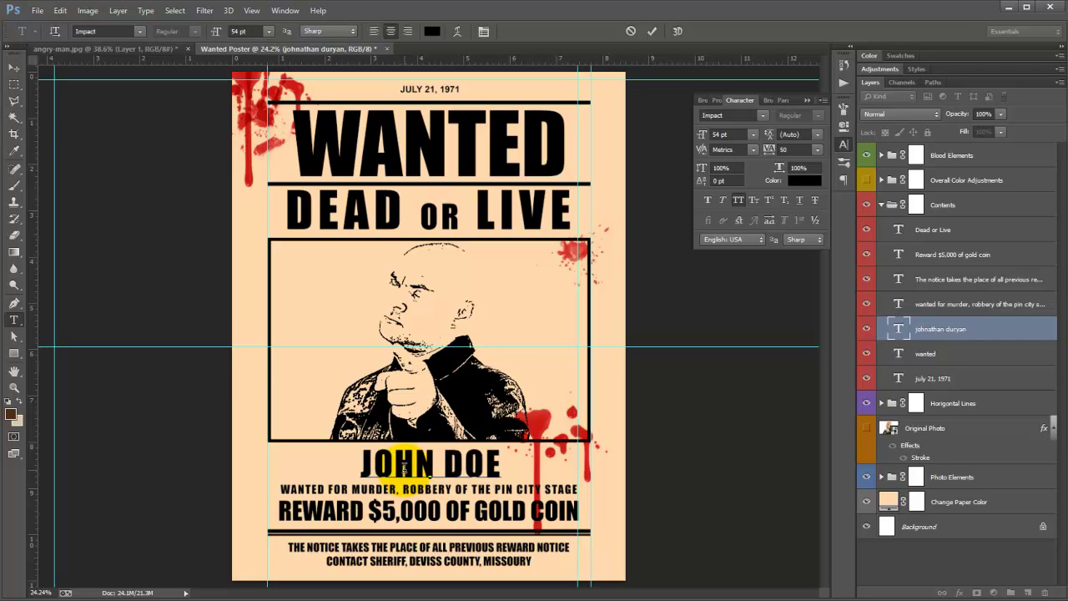
pyautogui.click(12, 70)
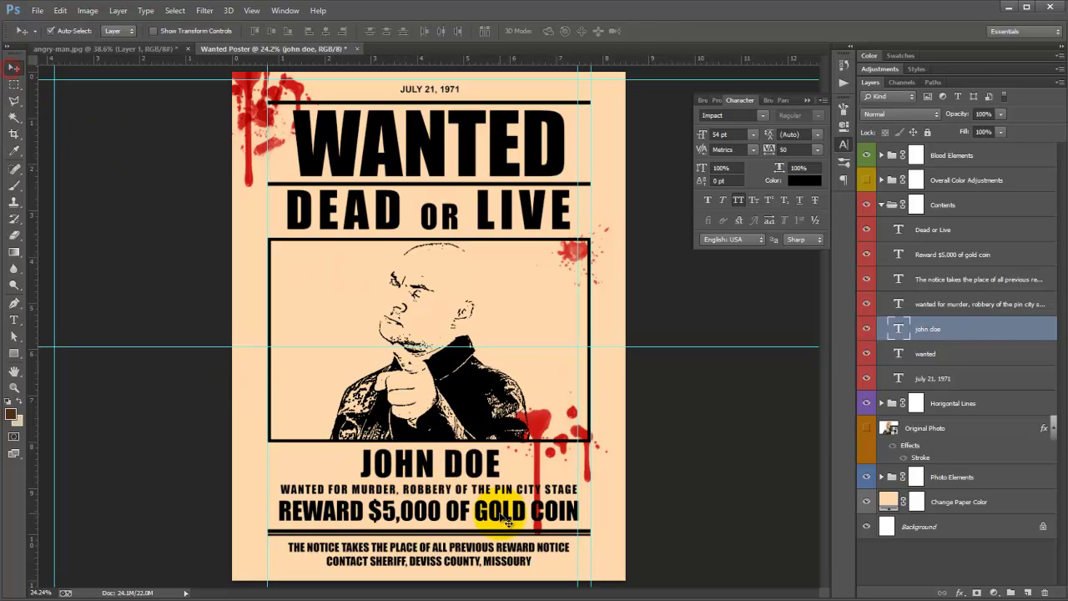
pyautogui.click(444, 497)
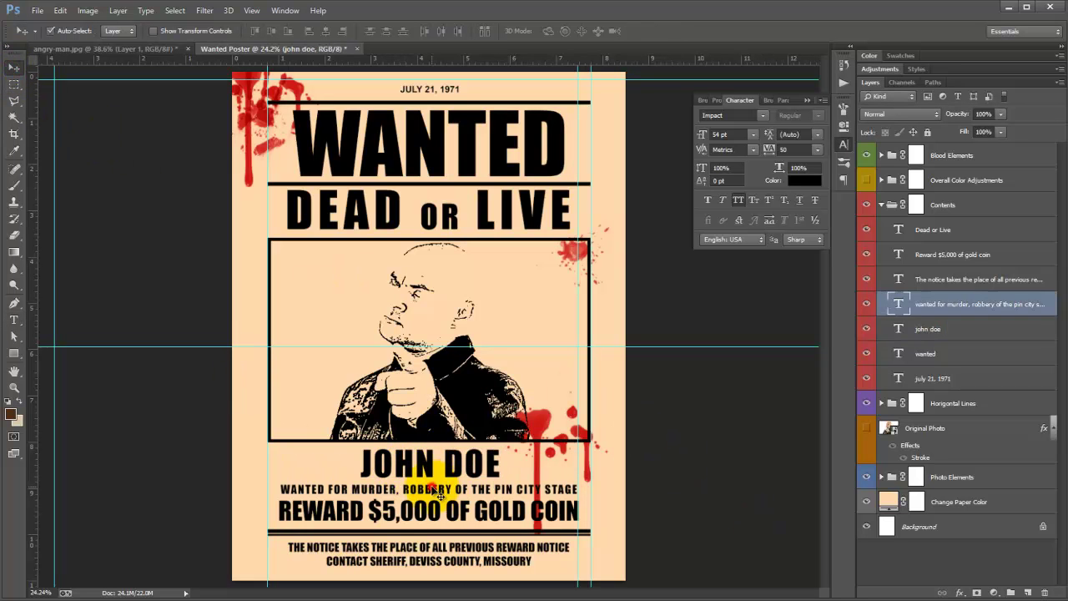
pyautogui.click(868, 305)
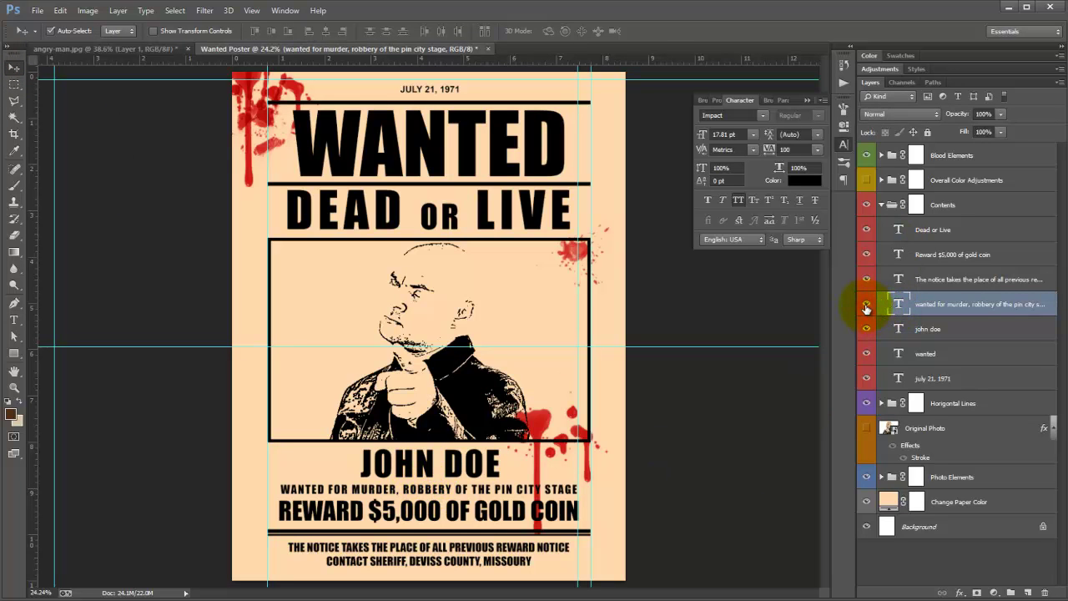
# Step: Enlarge the WANTED FOR MURDER charges line to 18.81 pt
pyautogui.click(866, 307)
pyautogui.click(868, 307)
pyautogui.click(868, 307)
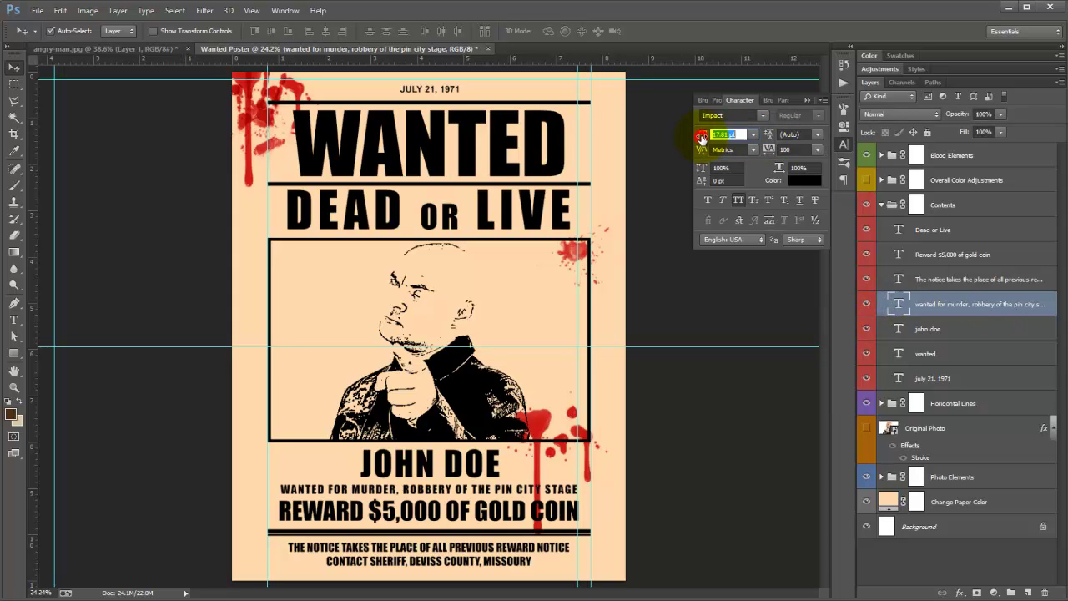
pyautogui.moveTo(701, 138); pyautogui.dragTo(700, 139)
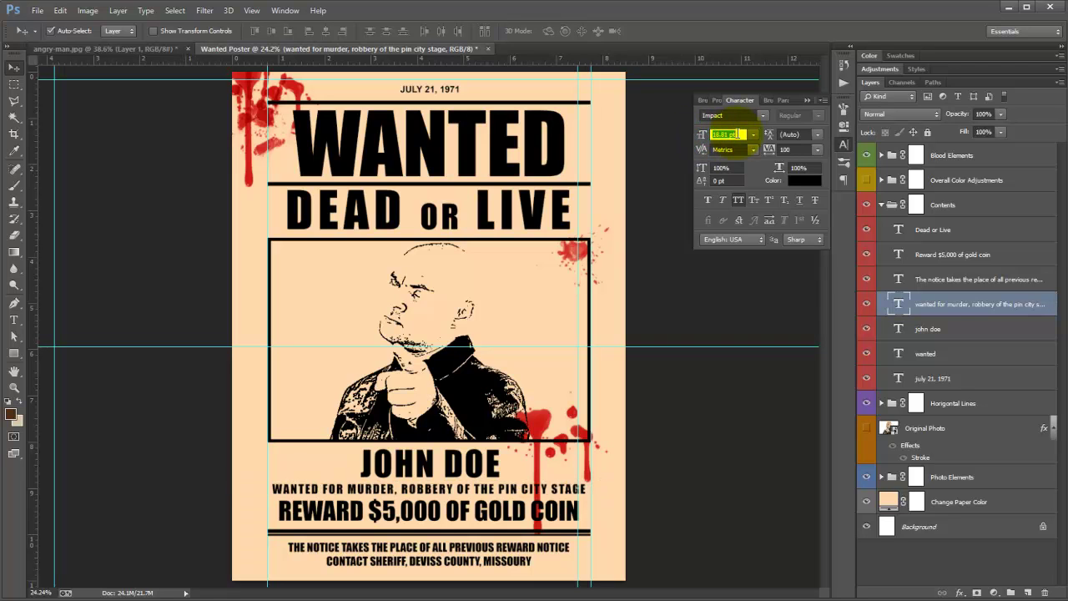
# Step: Preview red, yellow and cyan for the charges text, then cancel to keep it black
pyautogui.click(803, 180)
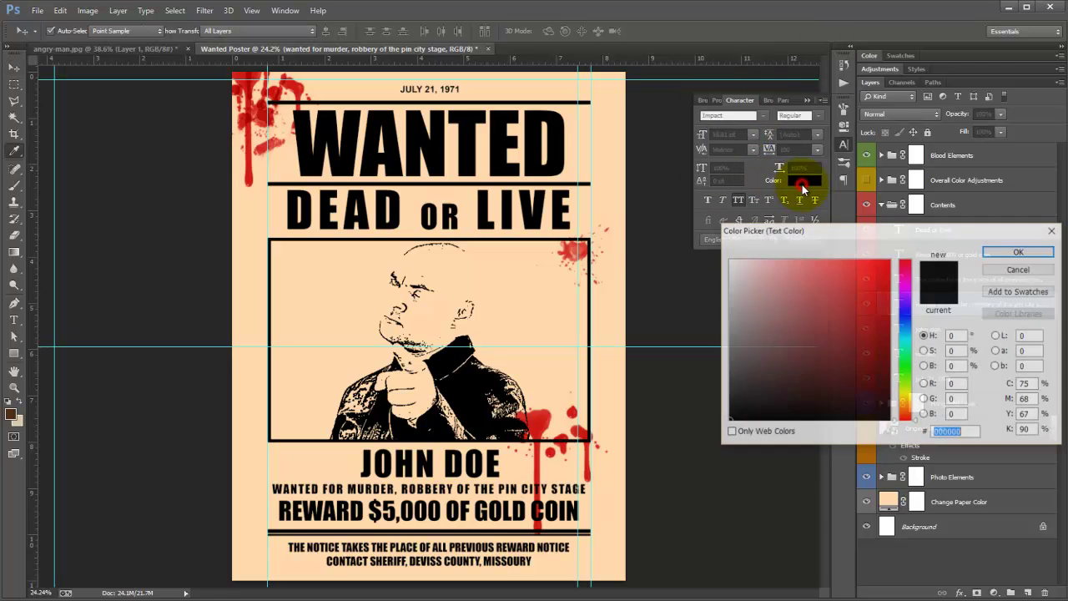
pyautogui.moveTo(851, 308); pyautogui.dragTo(893, 255)
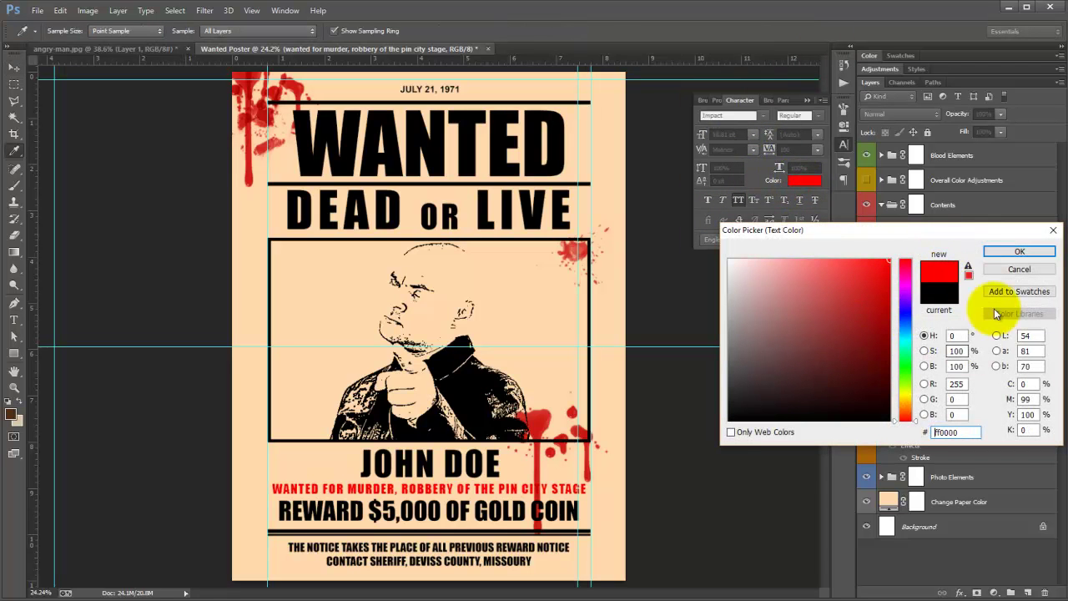
pyautogui.click(904, 398)
pyautogui.moveTo(904, 398); pyautogui.dragTo(910, 260)
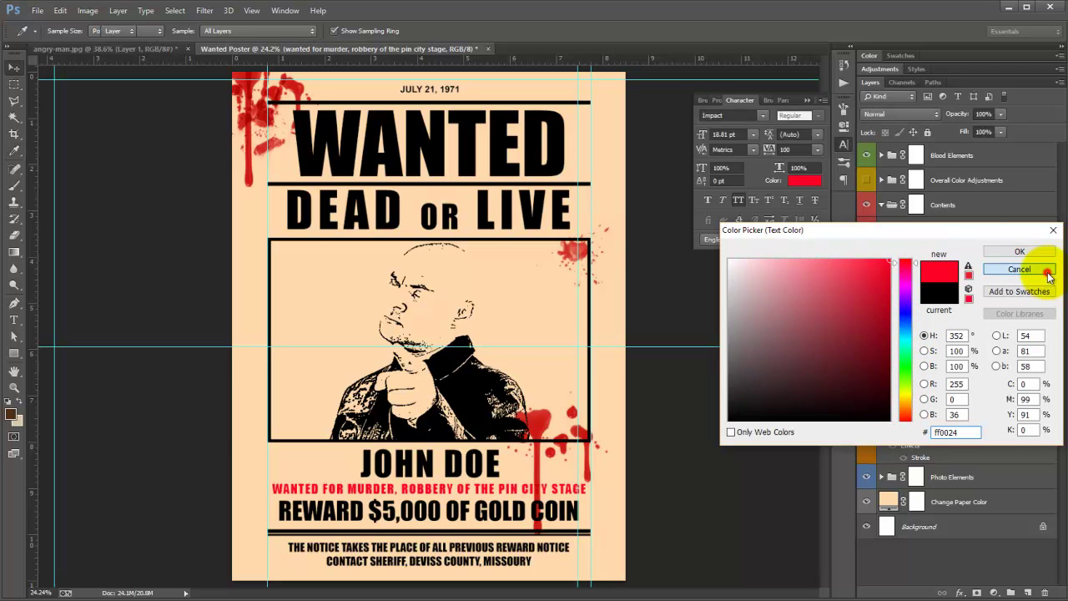
pyautogui.click(1019, 269)
pyautogui.press('v')
pyautogui.click(484, 516)
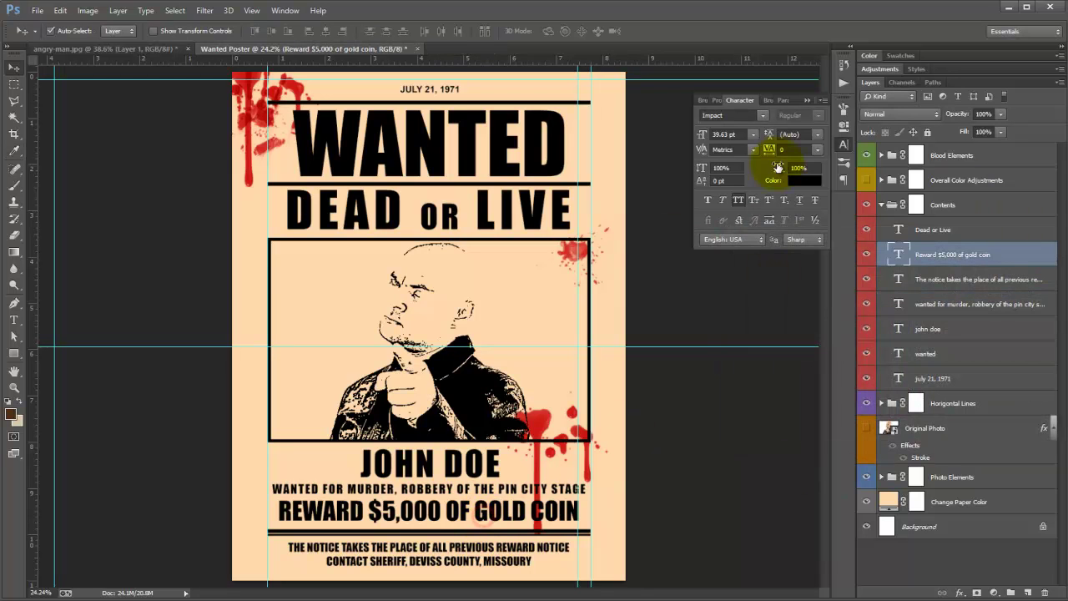
pyautogui.click(798, 180)
pyautogui.click(890, 267)
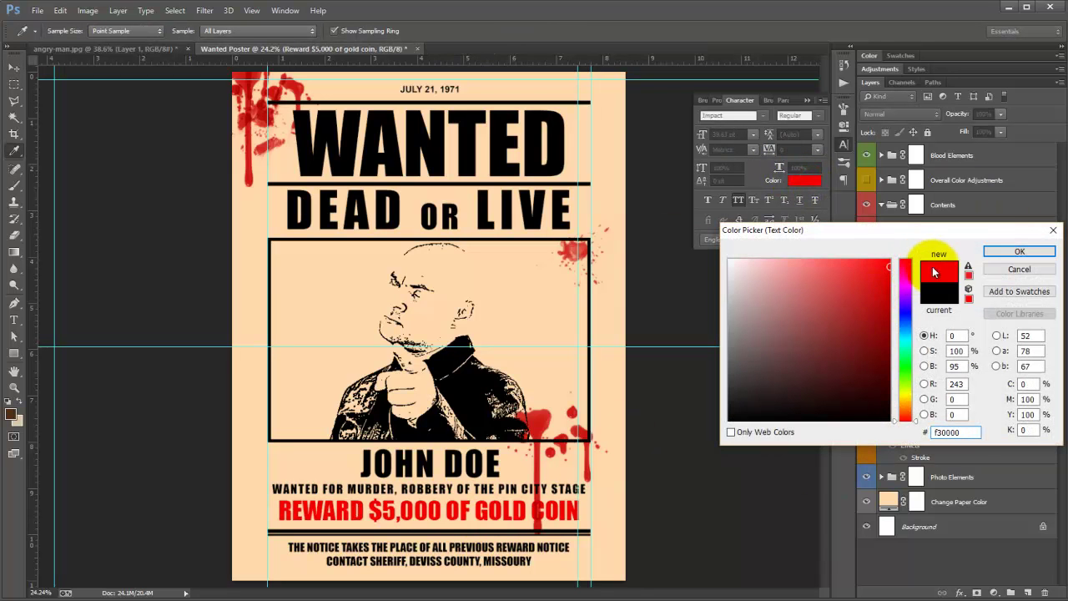
pyautogui.click(997, 273)
pyautogui.press('v')
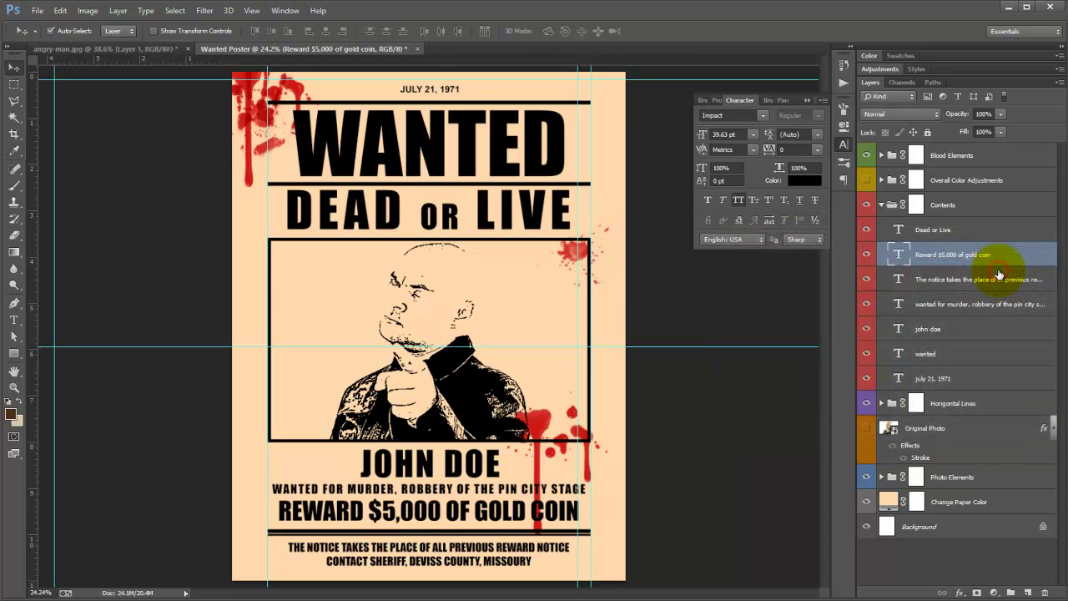
pyautogui.click(764, 115)
pyautogui.click(789, 286)
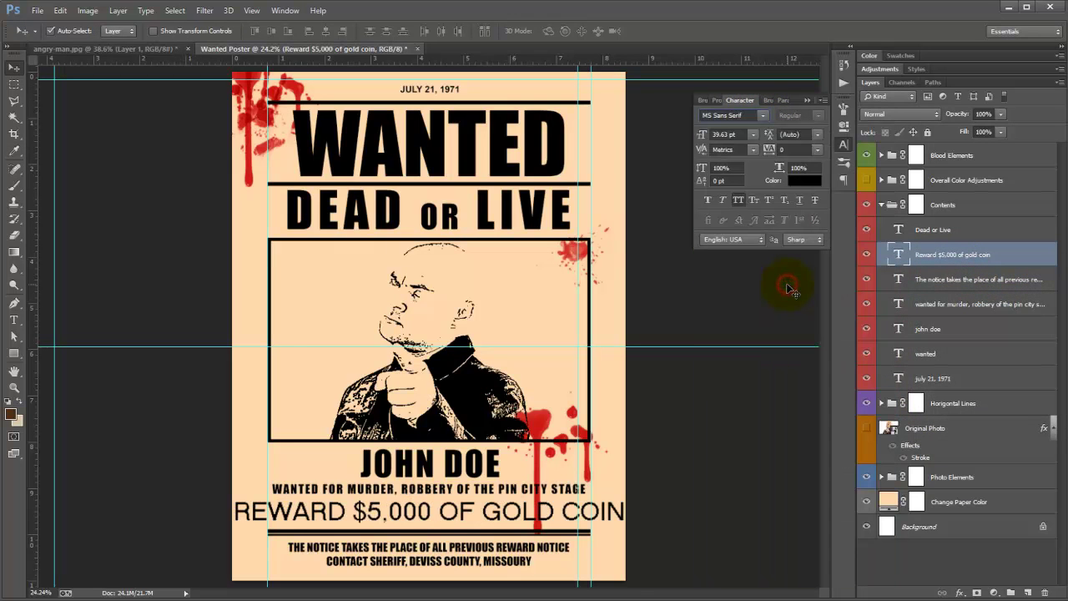
pyautogui.click(763, 115)
pyautogui.click(769, 391)
pyautogui.click(761, 115)
pyautogui.click(787, 200)
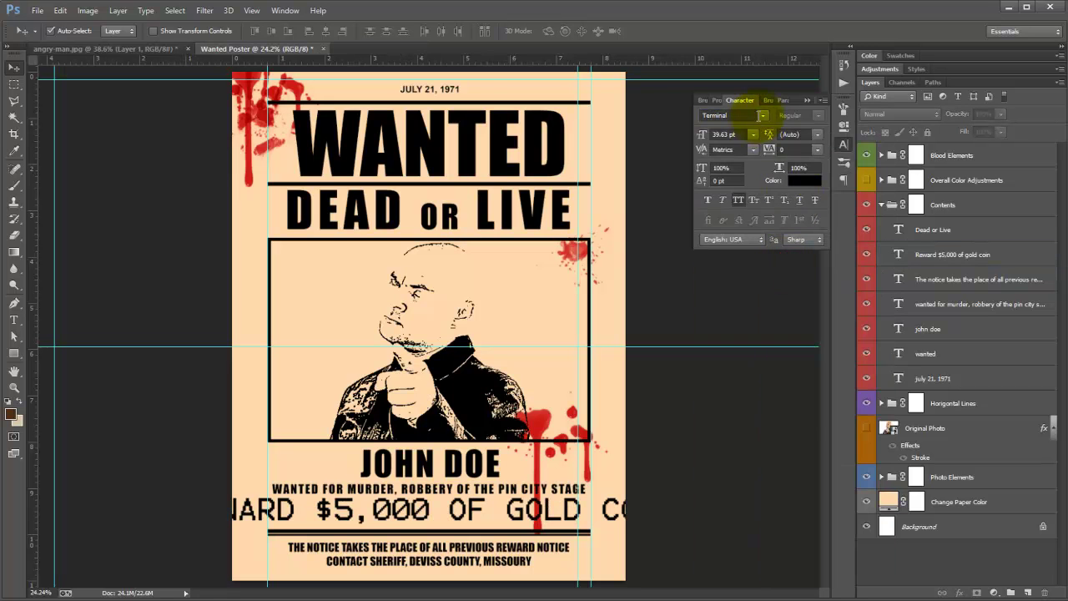
pyautogui.click(761, 115)
pyautogui.scroll(3, 814, 192)
pyautogui.scroll(3, 813, 192)
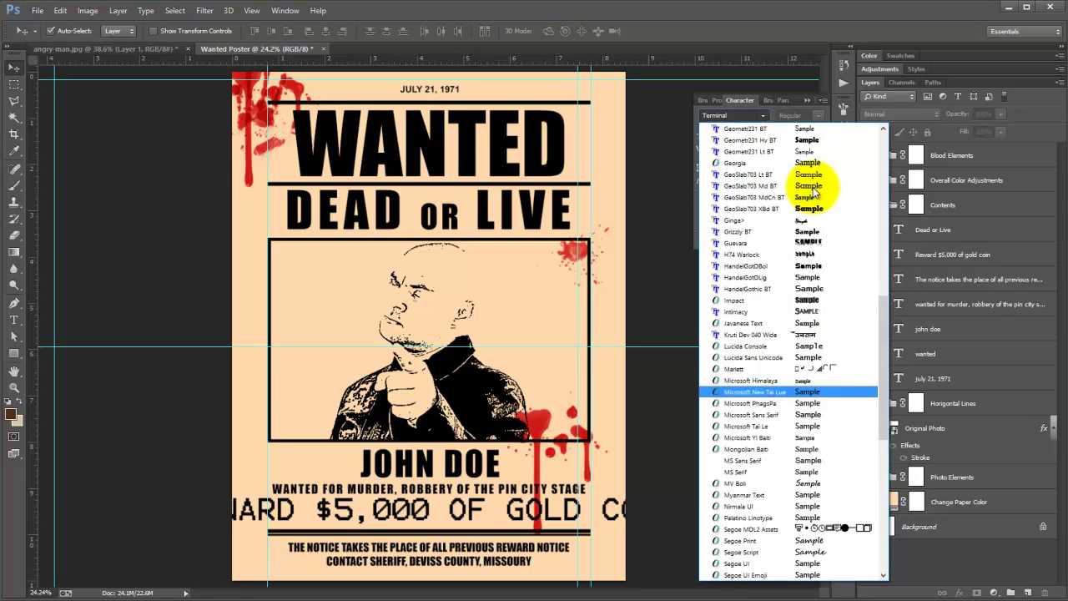
pyautogui.click(814, 186)
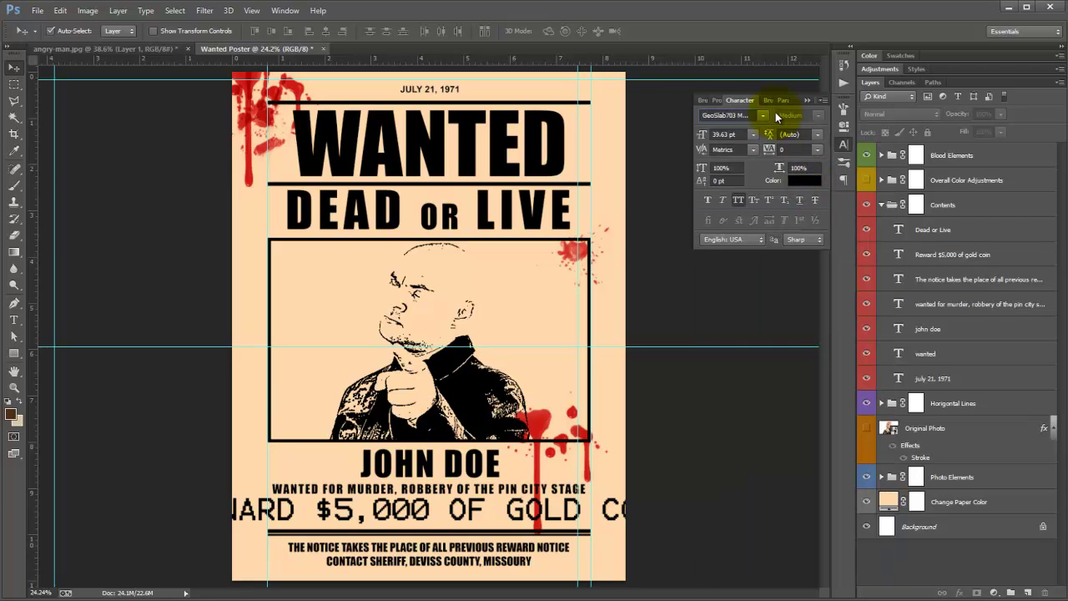
pyautogui.click(735, 514)
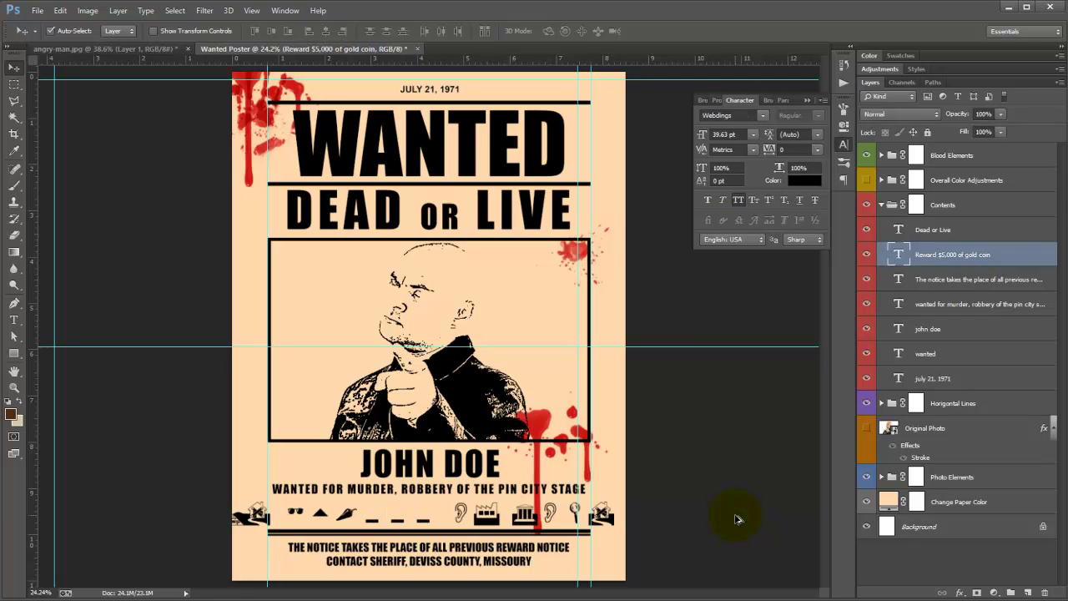
pyautogui.press('Down')
pyautogui.write('Impact')
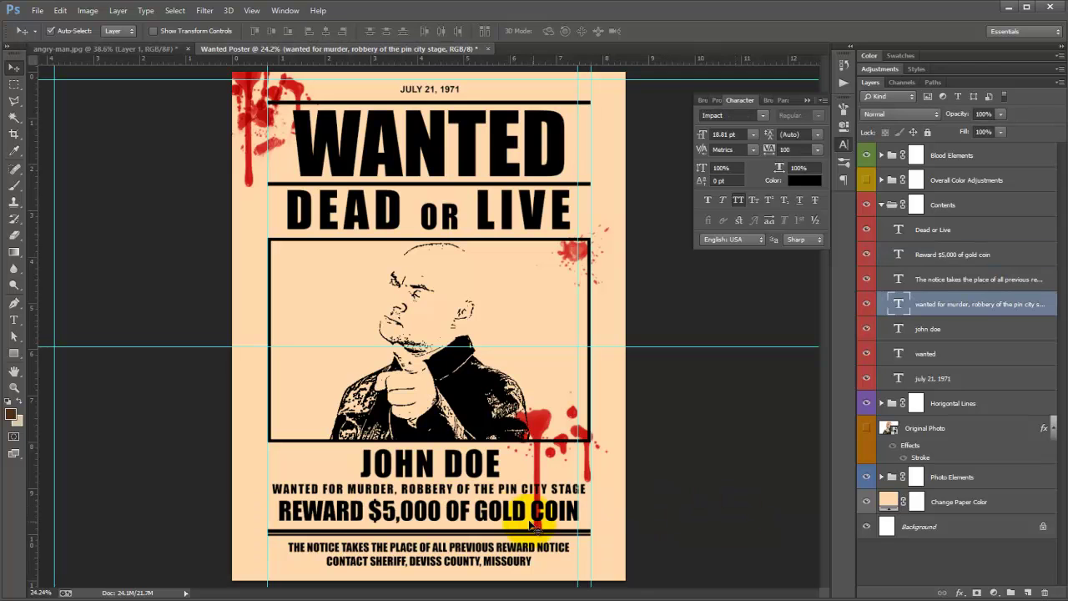
pyautogui.click(469, 552)
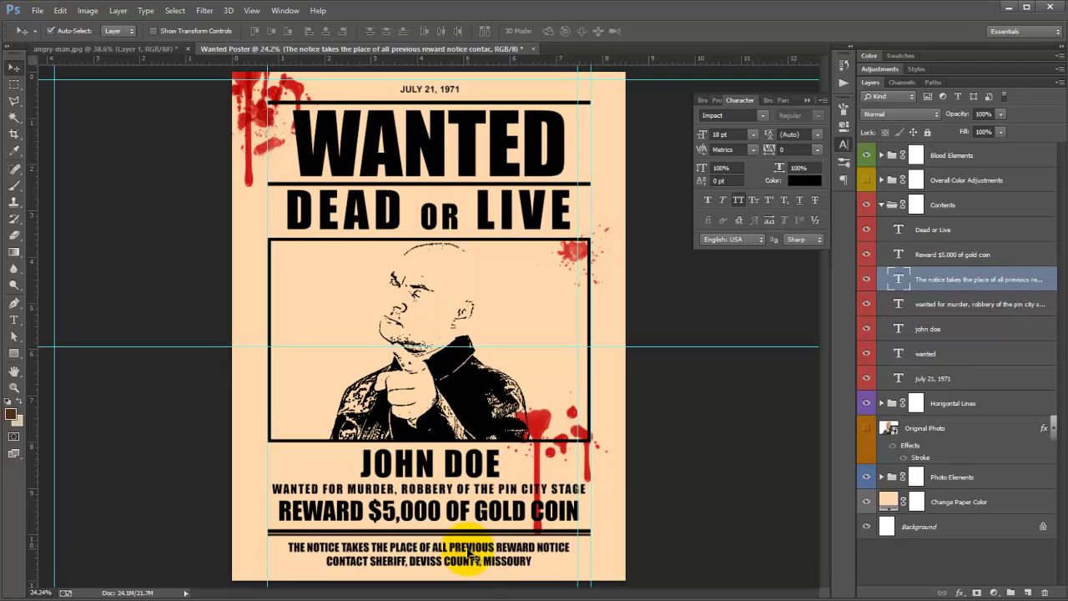
pyautogui.press('t')
pyautogui.click(455, 551)
pyautogui.moveTo(495, 547)
pyautogui.mouseDown()
pyautogui.moveTo(349, 551)
pyautogui.moveTo(474, 561)
pyautogui.mouseUp()
pyautogui.click(428, 551)
pyautogui.click(287, 260)
pyautogui.click(13, 67)
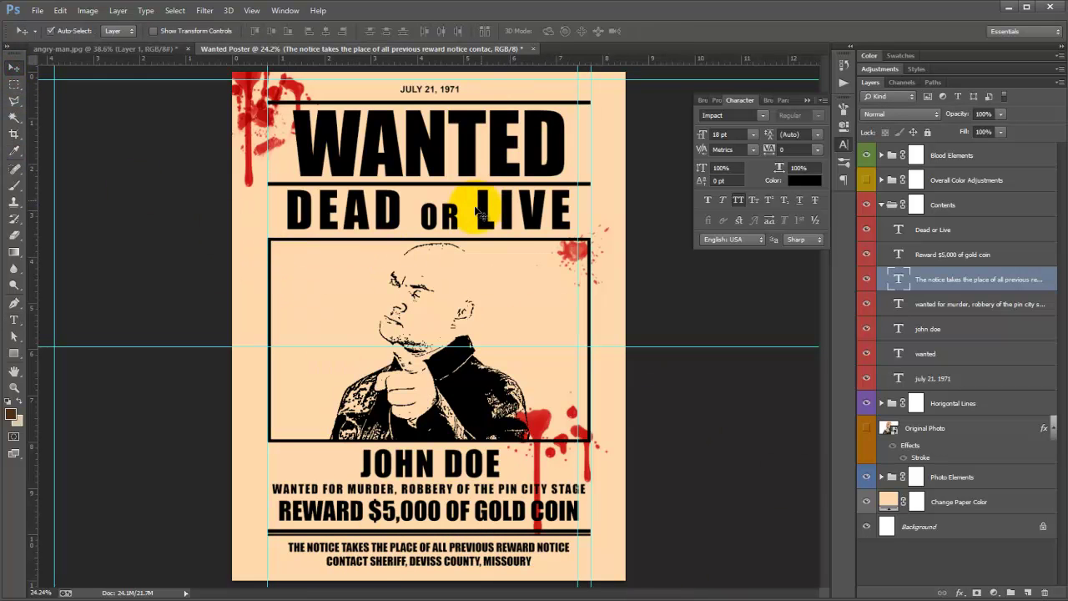
pyautogui.click(883, 205)
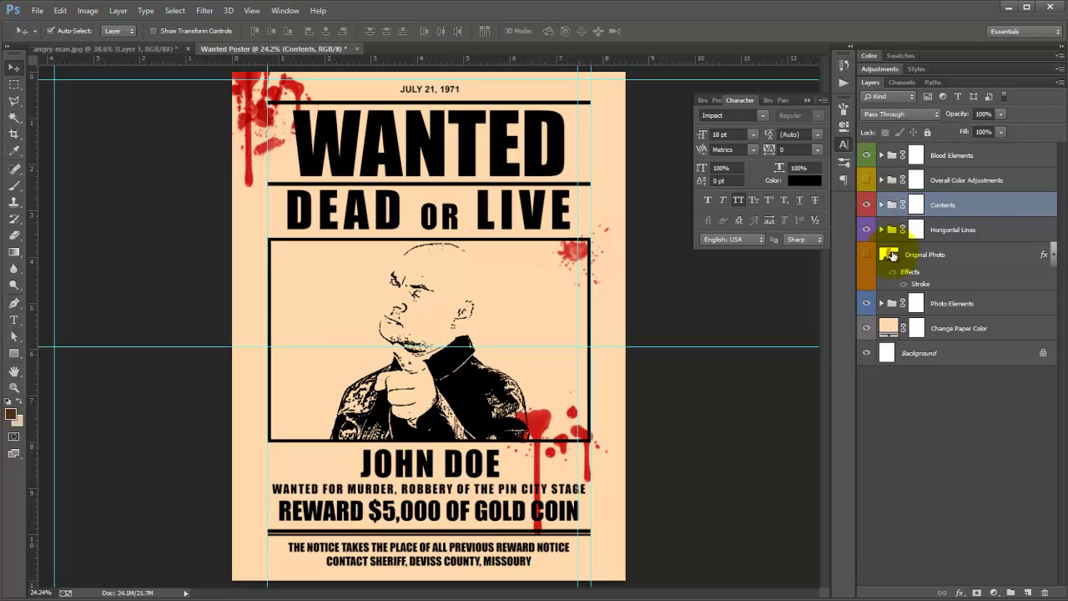
pyautogui.click(977, 230)
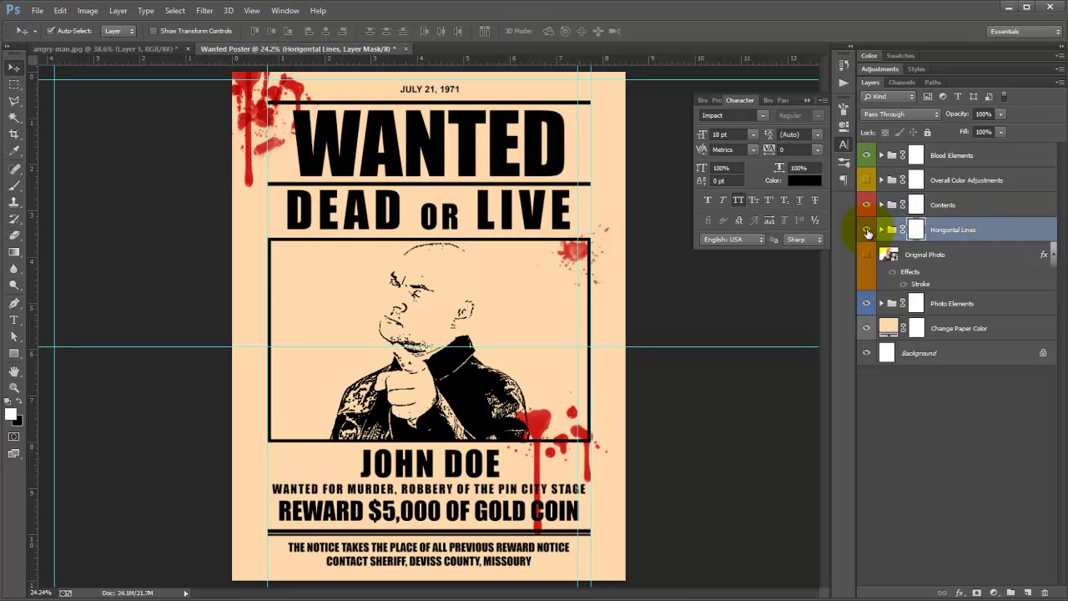
pyautogui.click(867, 230)
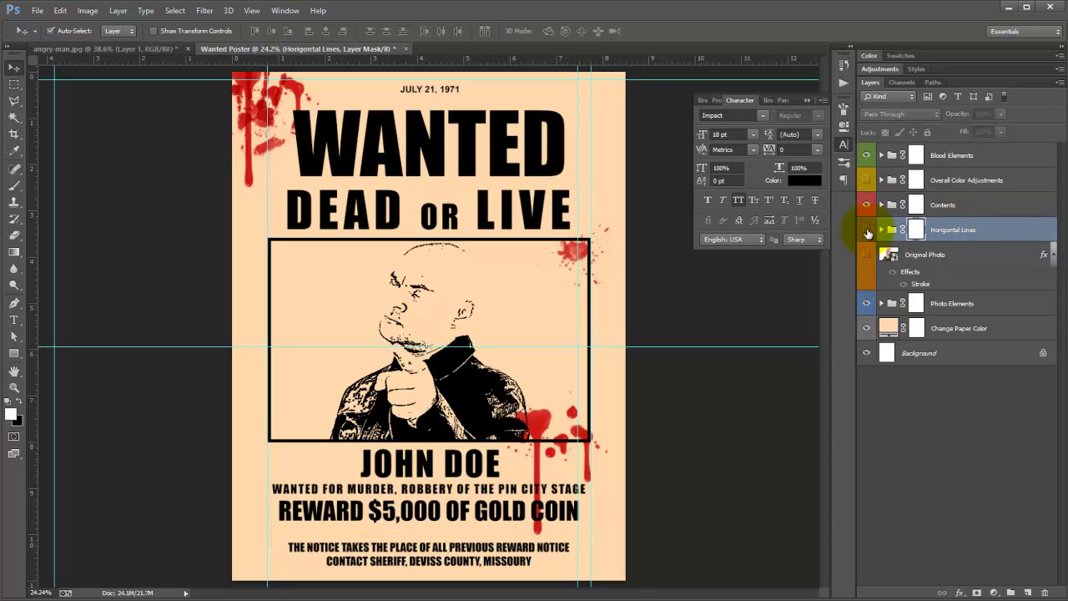
pyautogui.click(867, 231)
pyautogui.click(881, 229)
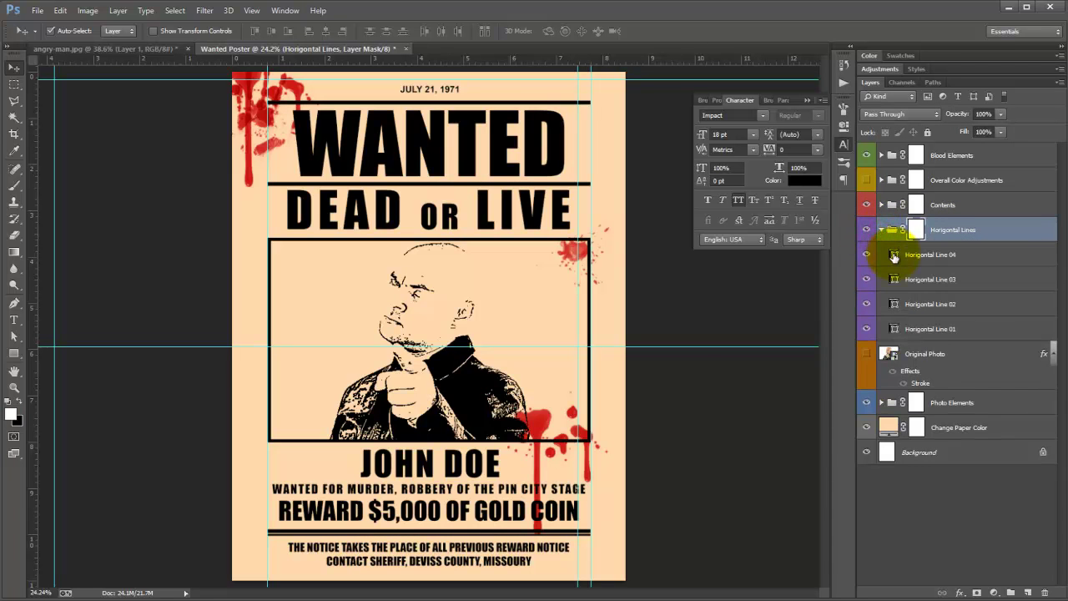
pyautogui.doubleClick(894, 255)
pyautogui.click(888, 261)
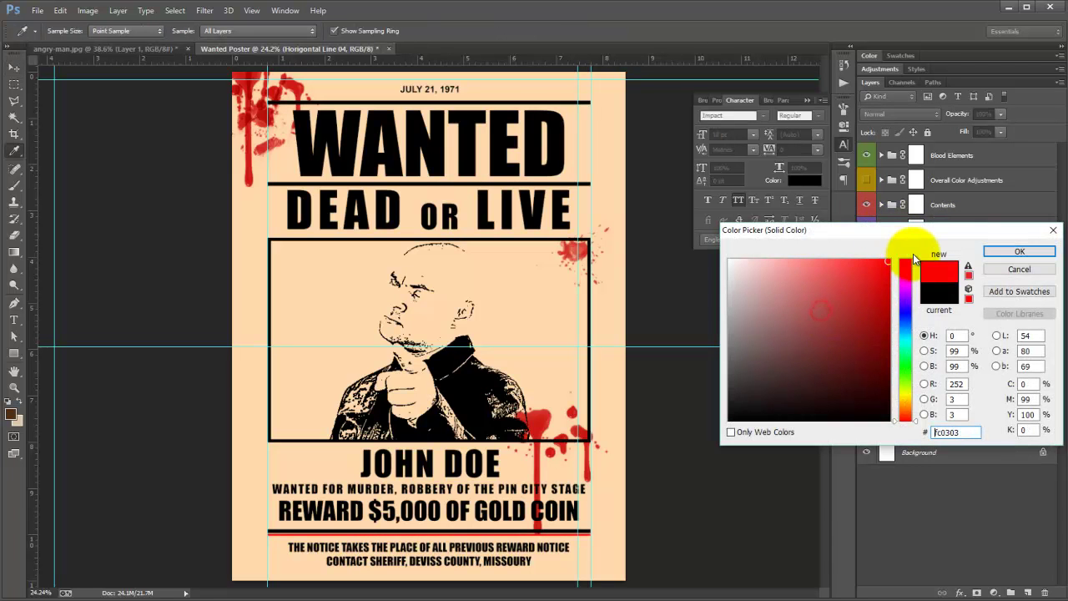
pyautogui.click(1033, 253)
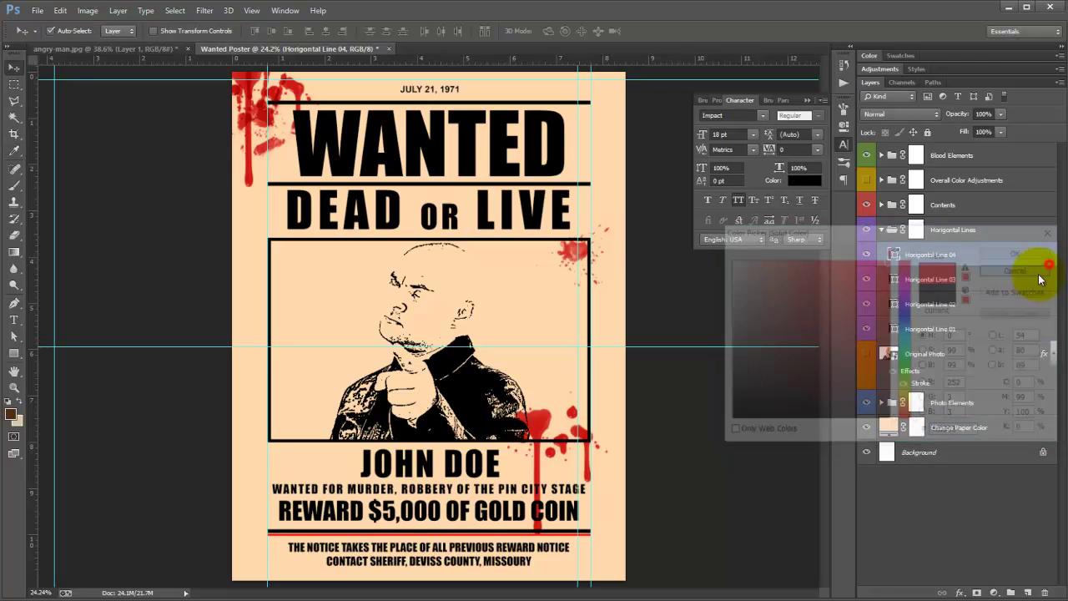
pyautogui.doubleClick(893, 279)
pyautogui.click(801, 298)
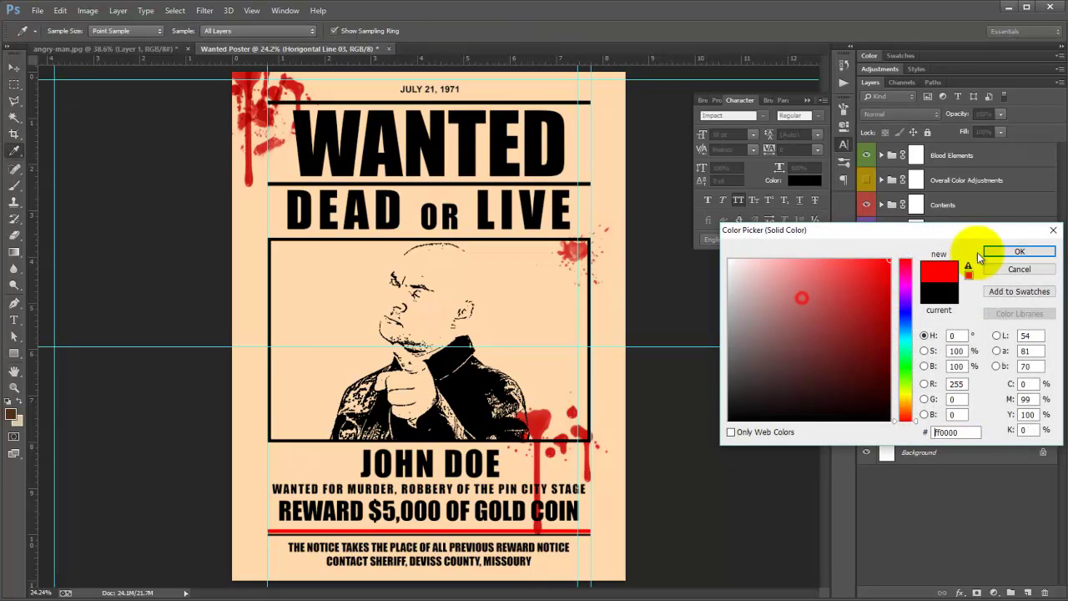
pyautogui.moveTo(899, 364)
pyautogui.mouseDown()
pyautogui.moveTo(908, 386)
pyautogui.moveTo(908, 276)
pyautogui.mouseUp()
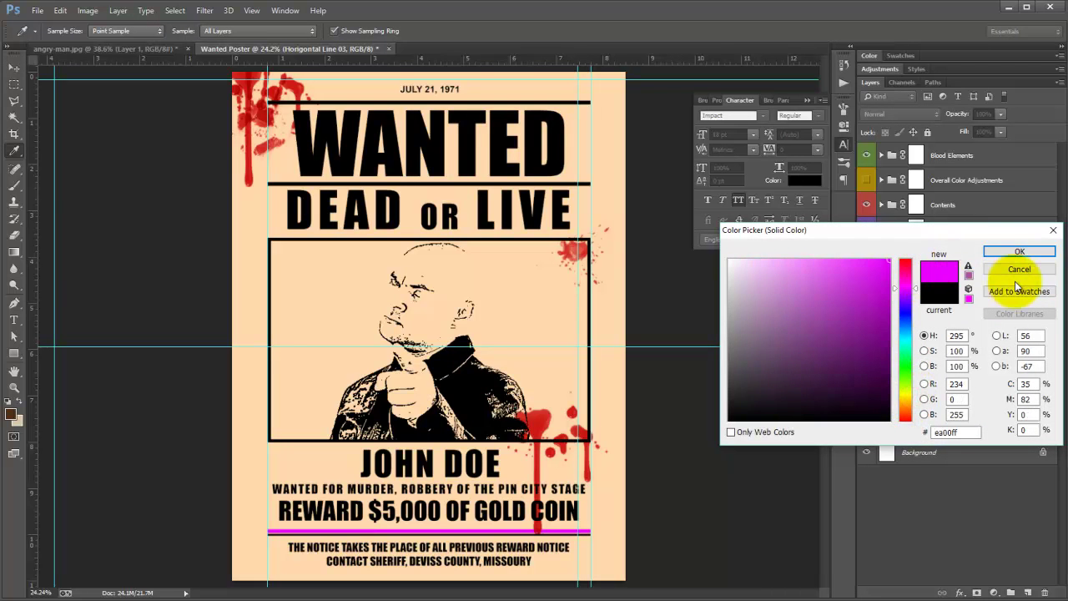
pyautogui.click(1023, 272)
pyautogui.doubleClick(895, 304)
pyautogui.moveTo(907, 265)
pyautogui.mouseDown()
pyautogui.moveTo(912, 369)
pyautogui.moveTo(908, 286)
pyautogui.mouseUp()
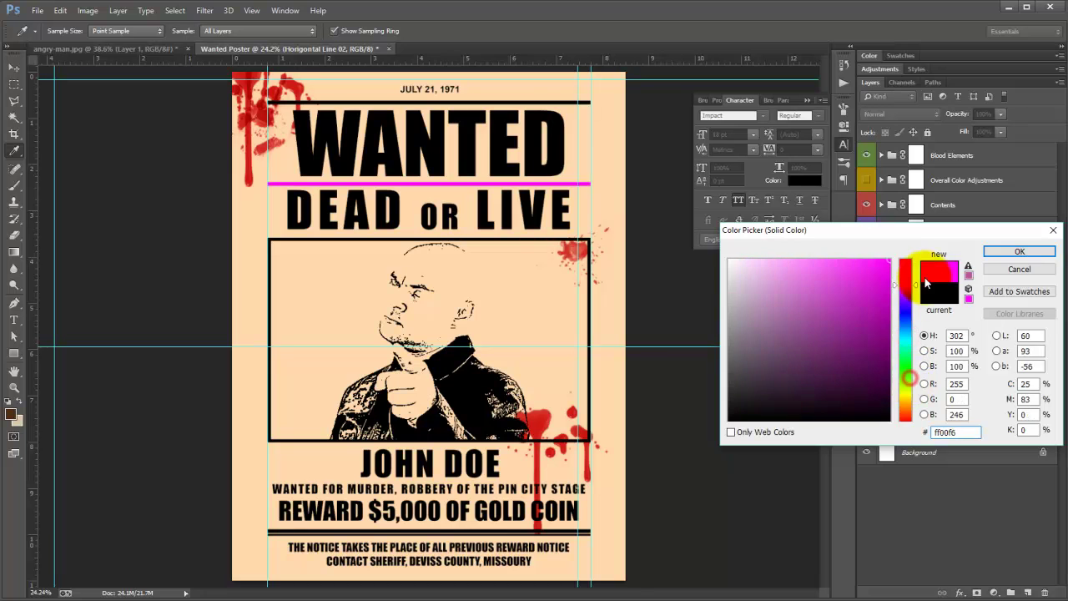
pyautogui.click(1025, 271)
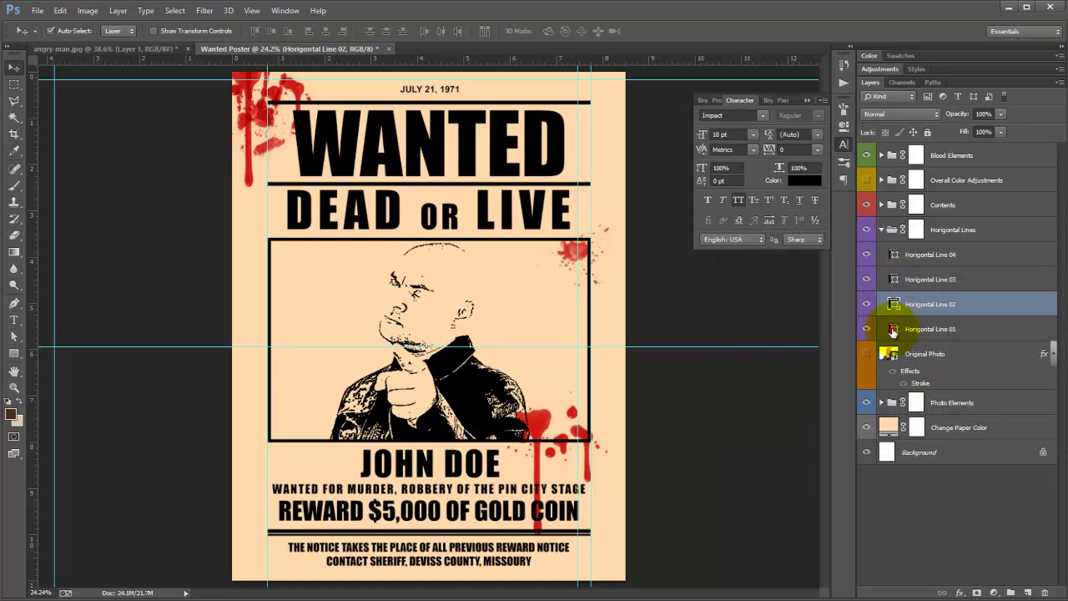
pyautogui.doubleClick(894, 334)
pyautogui.moveTo(886, 260)
pyautogui.mouseDown()
pyautogui.moveTo(900, 274)
pyautogui.moveTo(905, 266)
pyautogui.mouseUp()
pyautogui.click(1016, 270)
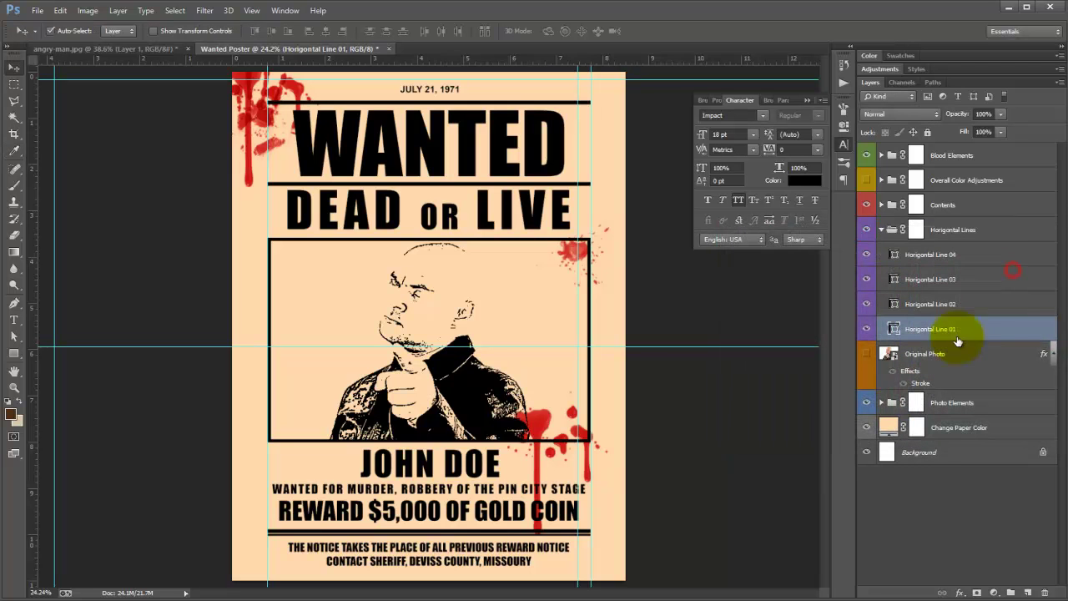
# Step: Collapse the Horizontal Lines group and briefly preview the Original Photo layer
pyautogui.click(882, 230)
pyautogui.click(972, 241)
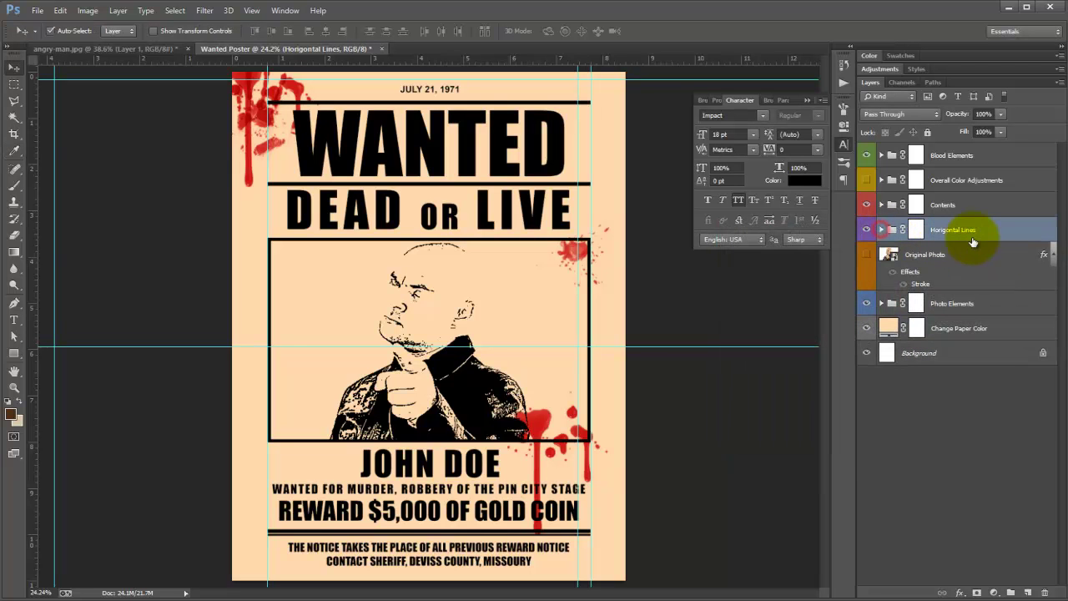
pyautogui.click(973, 254)
pyautogui.click(870, 254)
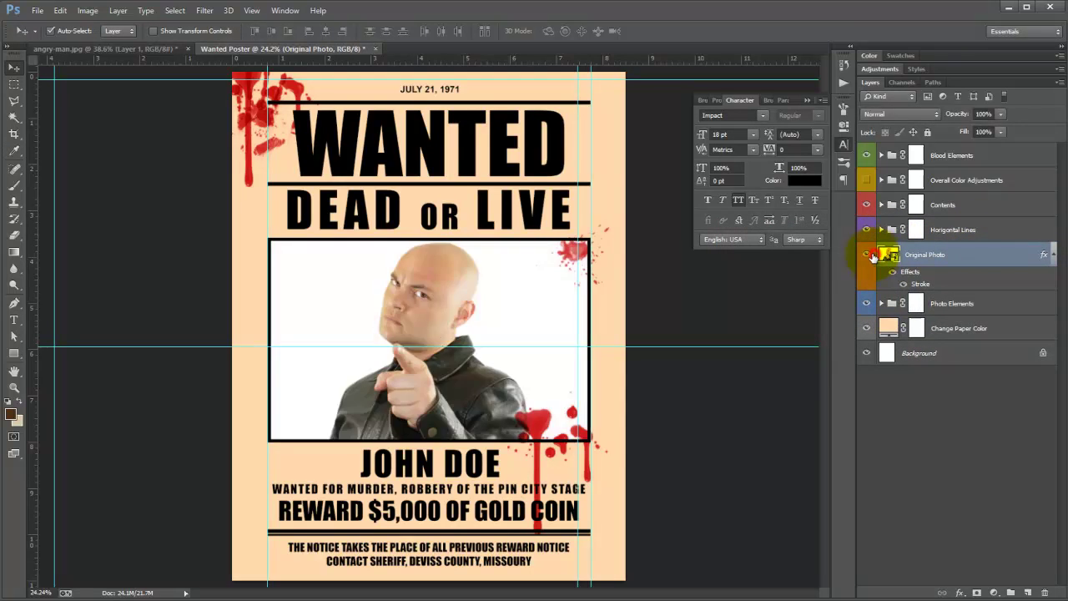
pyautogui.click(868, 255)
# Step: Expand Photo Elements and show the Add Photo Threshold Effect properties
pyautogui.click(974, 303)
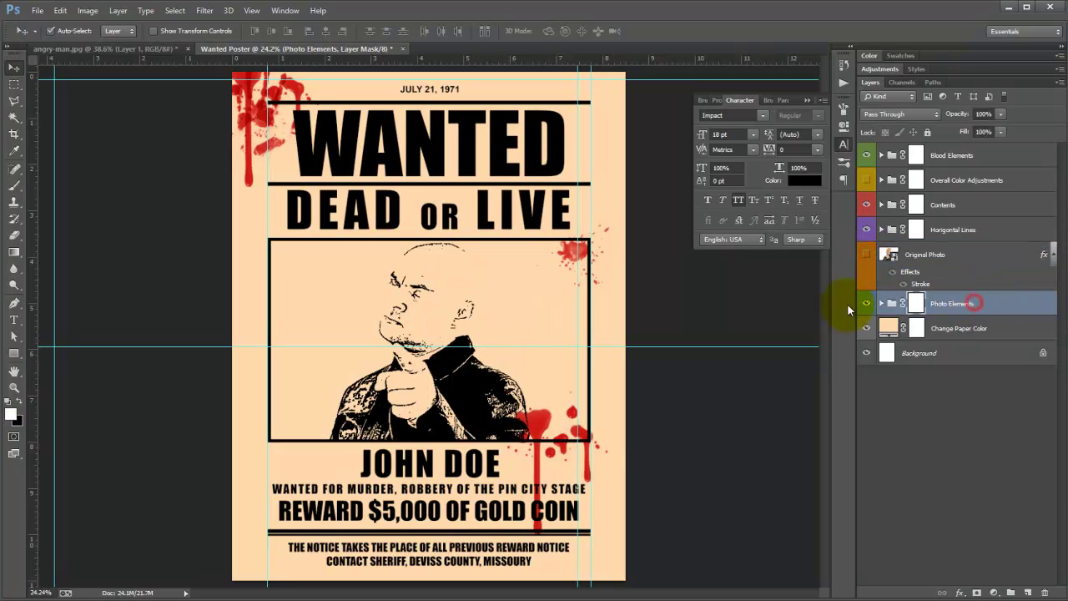
pyautogui.click(881, 304)
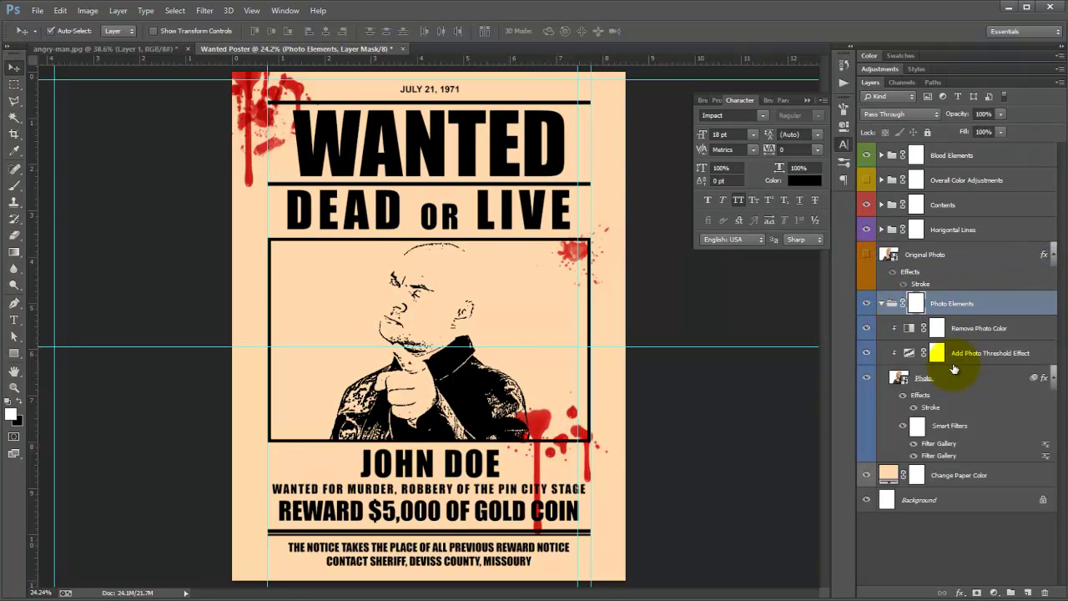
pyautogui.doubleClick(1014, 354)
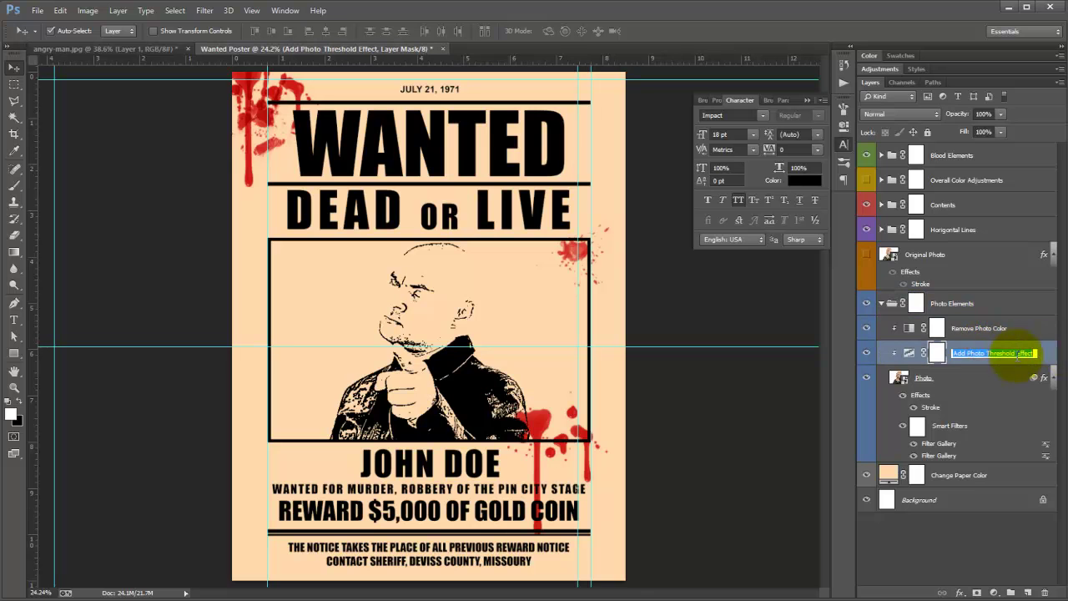
pyautogui.click(910, 354)
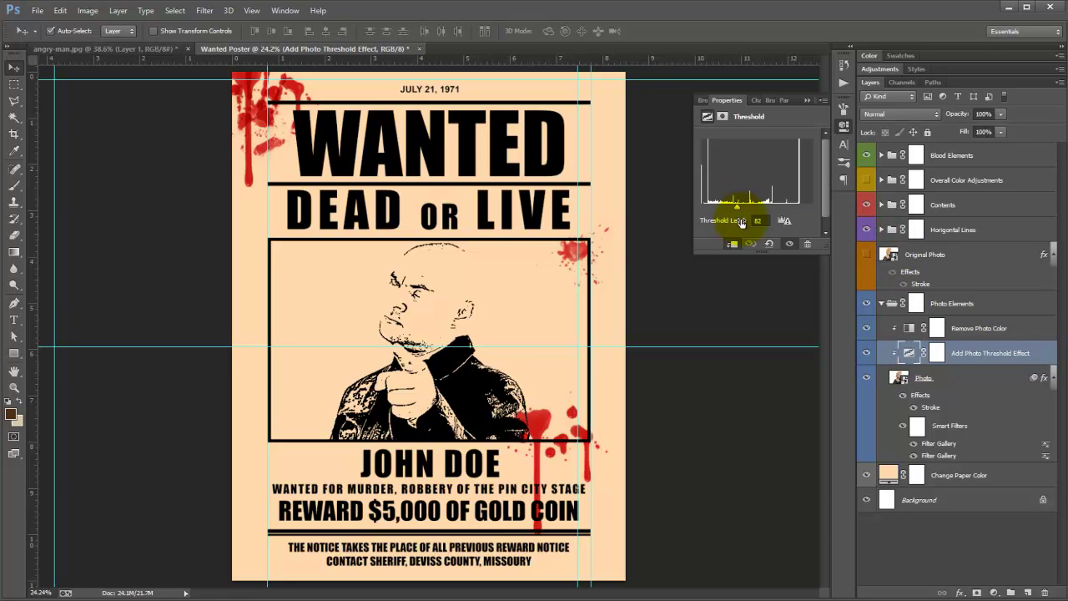
# Step: Raise the Threshold Level from 99 to 130, comparing with the effect hidden
pyautogui.moveTo(736, 213)
pyautogui.mouseDown()
pyautogui.moveTo(751, 214)
pyautogui.moveTo(739, 213)
pyautogui.mouseUp()
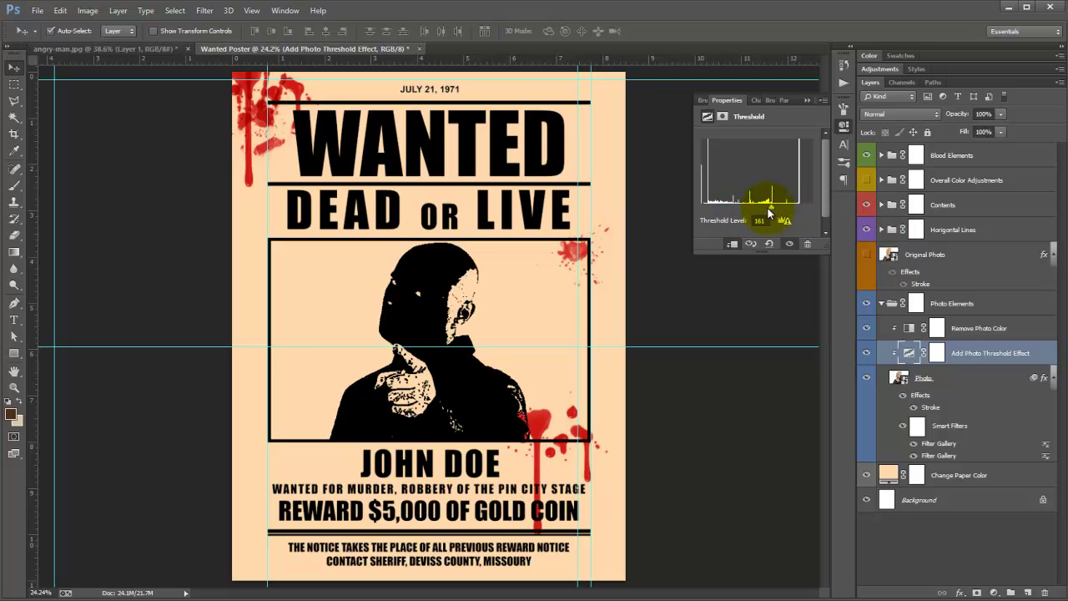
pyautogui.moveTo(742, 214); pyautogui.dragTo(744, 215)
pyautogui.click(866, 353)
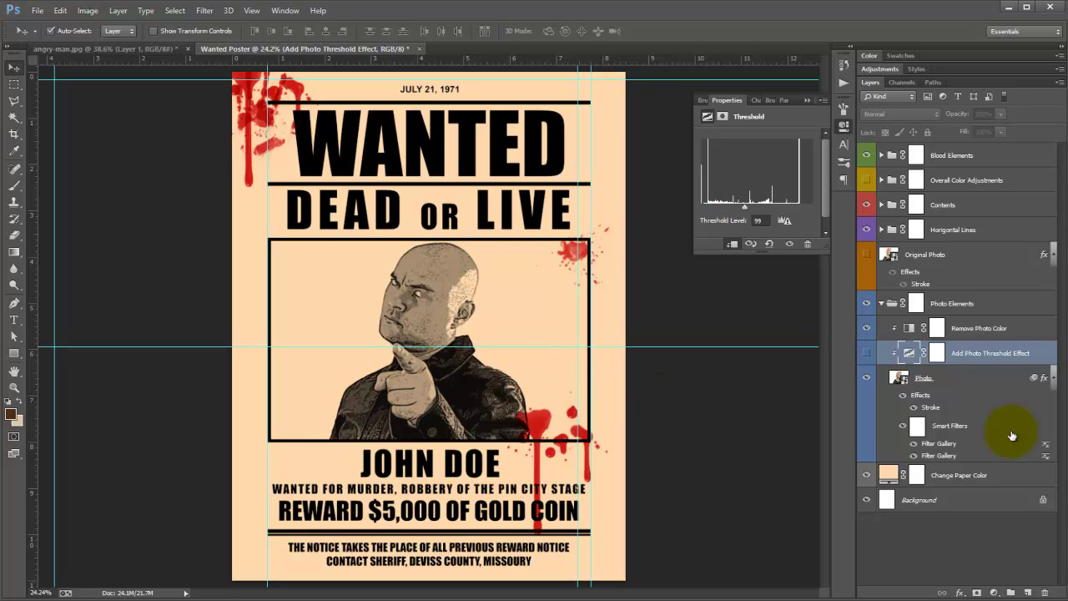
pyautogui.click(866, 352)
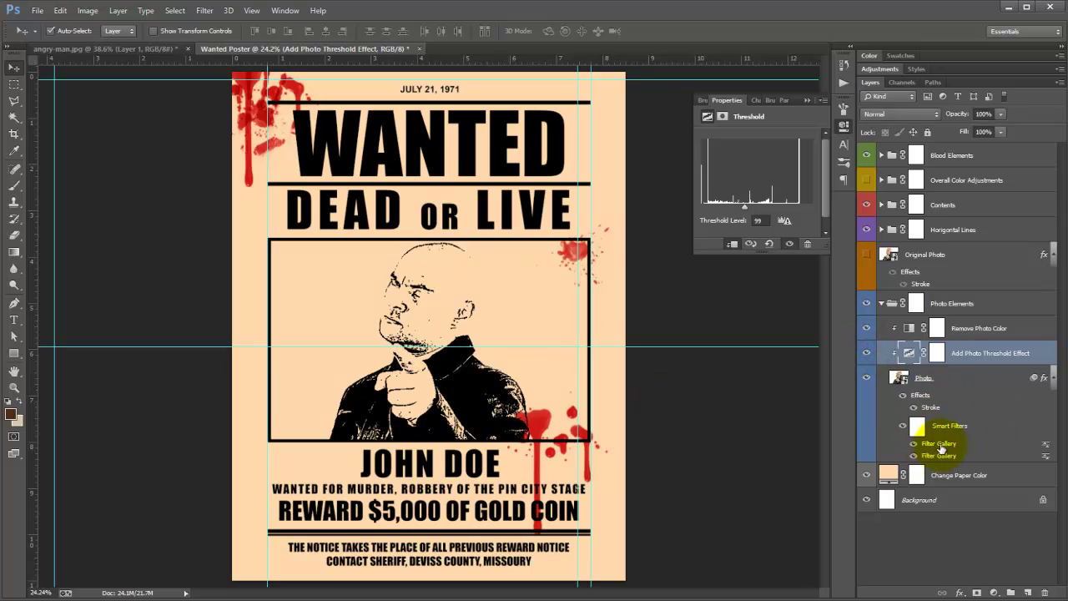
pyautogui.click(910, 353)
pyautogui.moveTo(748, 214); pyautogui.dragTo(759, 214)
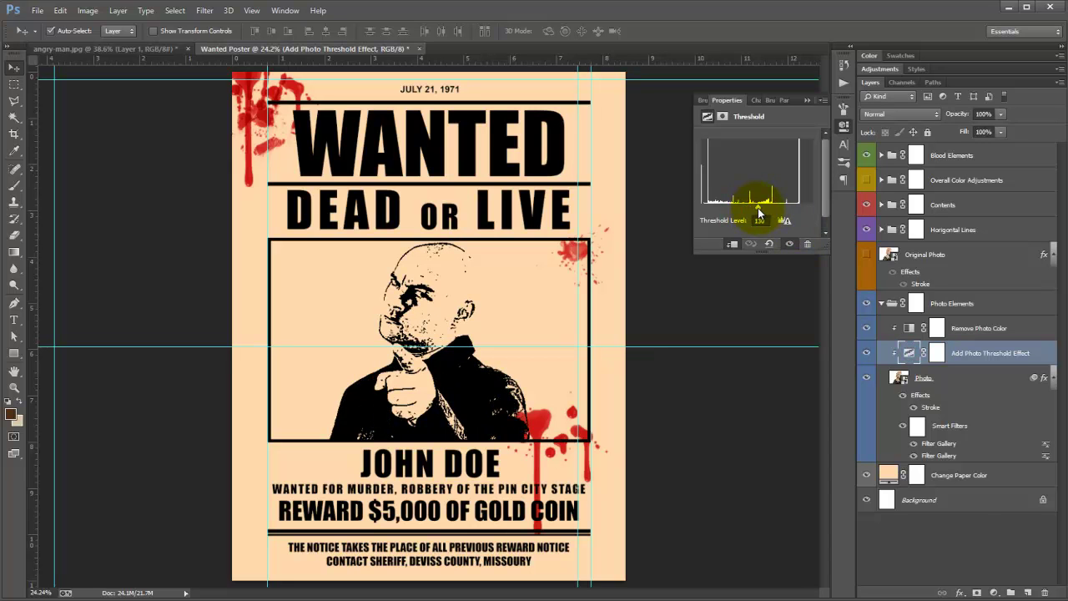
pyautogui.click(928, 442)
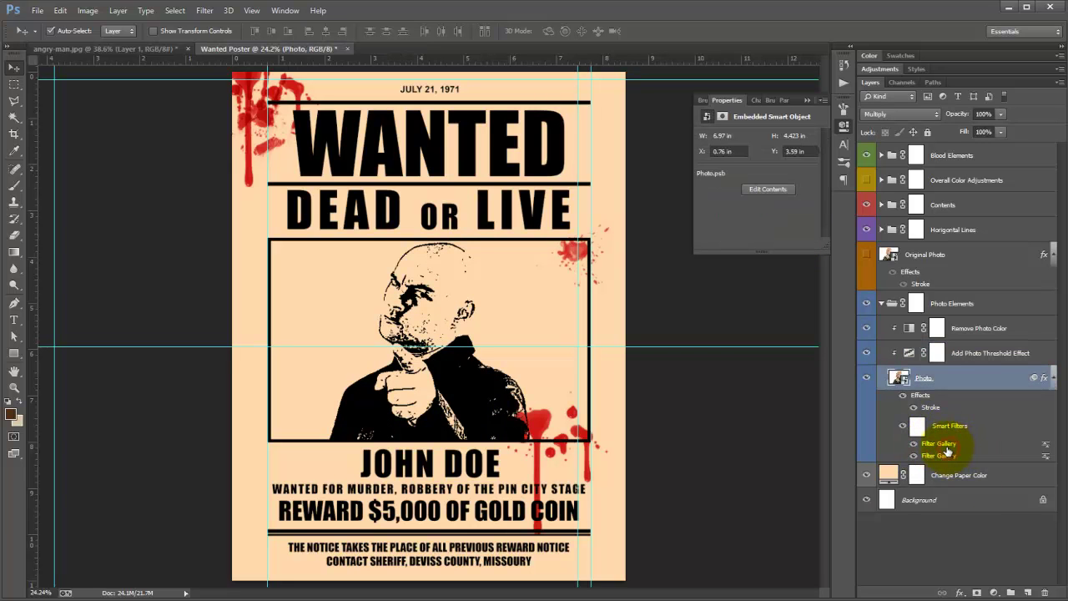
# Step: Give the Cutout filter 6 levels and a higher Edge Simplicity
pyautogui.doubleClick(948, 449)
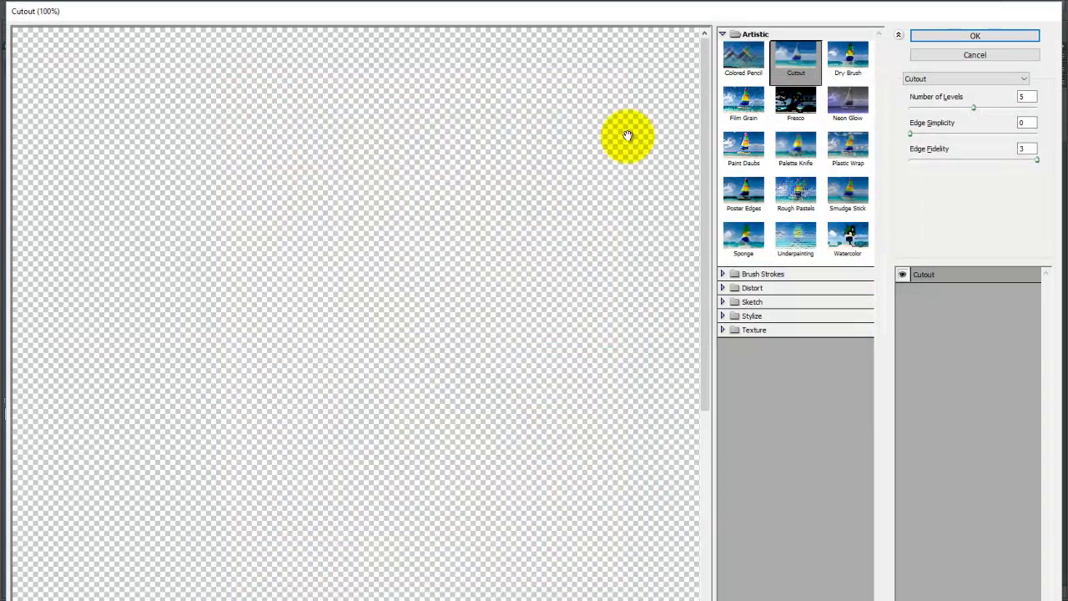
pyautogui.moveTo(492, 277)
pyautogui.mouseDown()
pyautogui.moveTo(520, 291)
pyautogui.moveTo(489, 291)
pyautogui.mouseUp()
pyautogui.moveTo(974, 109)
pyautogui.mouseDown()
pyautogui.moveTo(1002, 108)
pyautogui.moveTo(989, 125)
pyautogui.moveTo(1025, 125)
pyautogui.mouseUp()
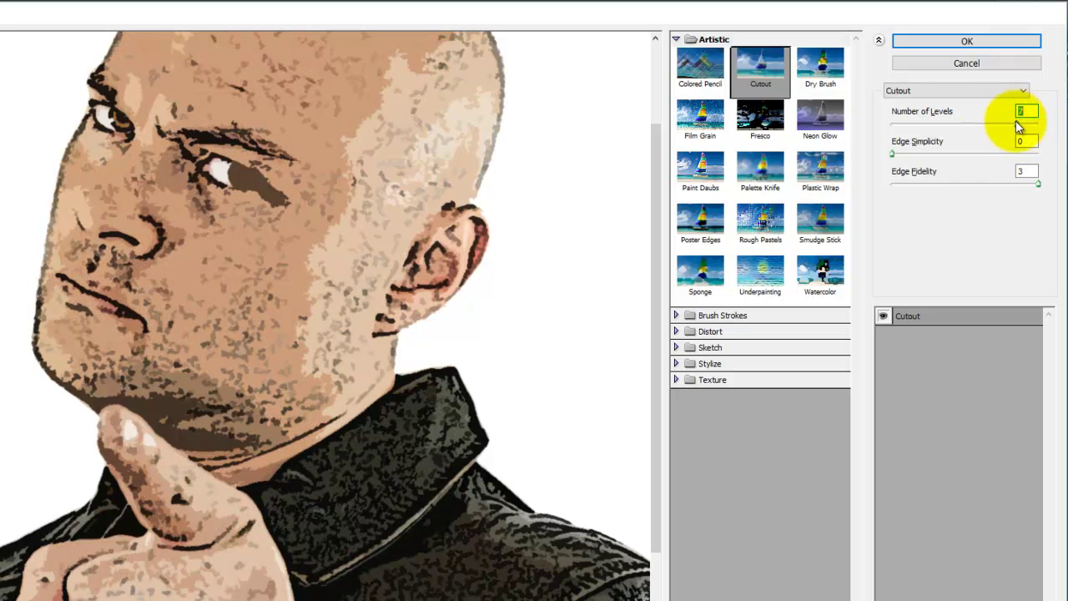
pyautogui.moveTo(892, 154); pyautogui.dragTo(956, 160)
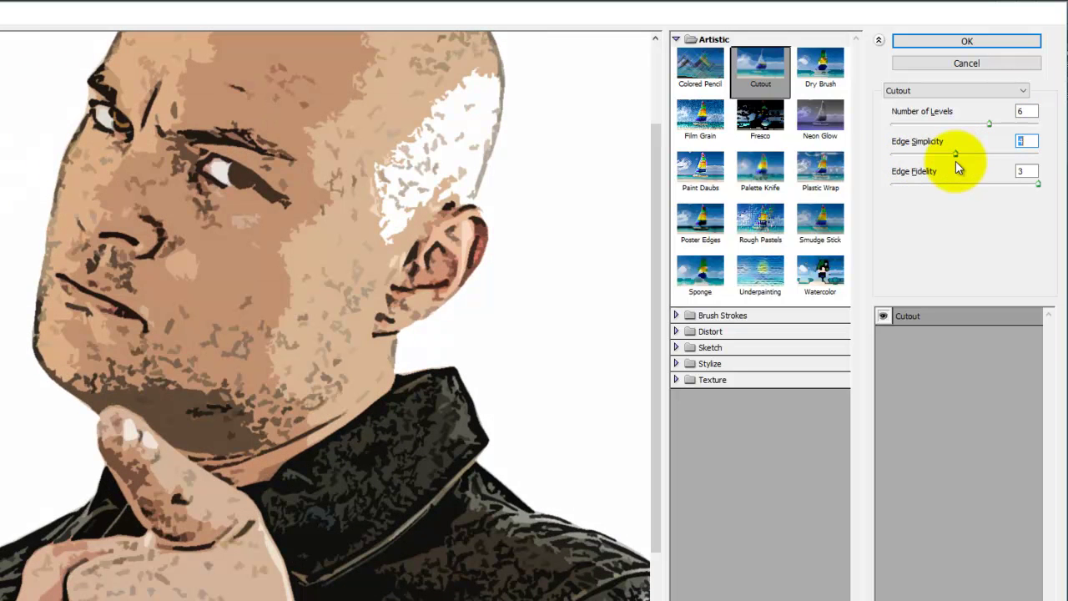
pyautogui.click(965, 41)
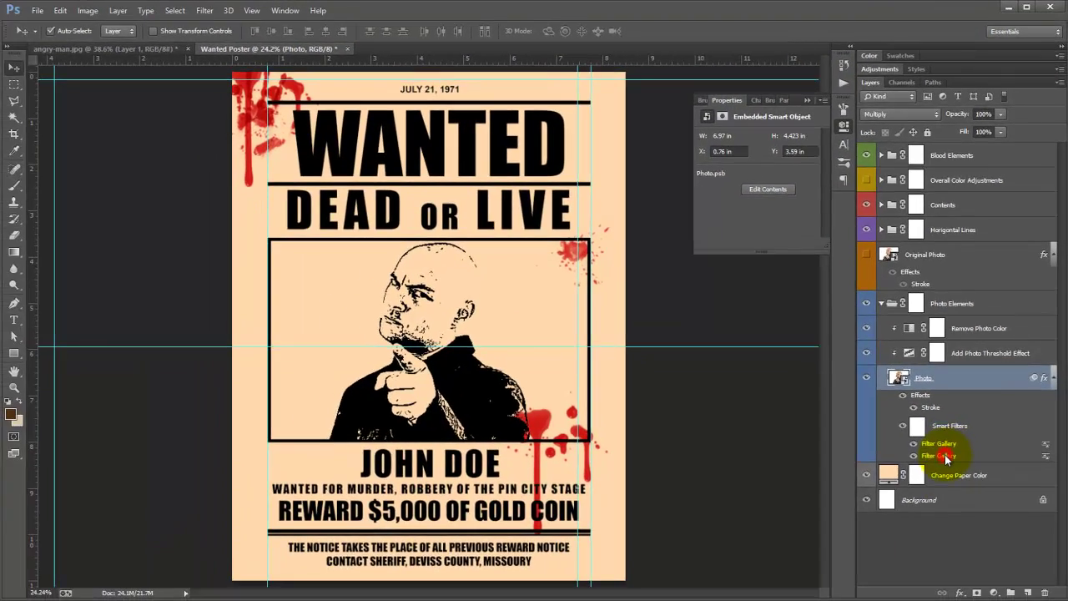
# Step: Raise the Poster Edges filter's Edge Intensity
pyautogui.doubleClick(933, 499)
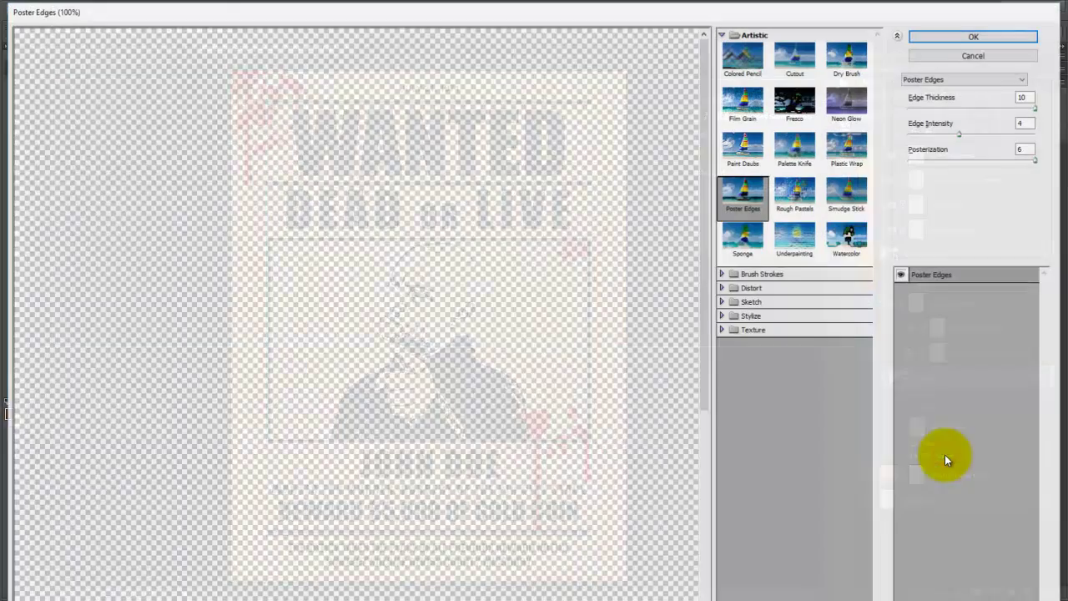
pyautogui.moveTo(584, 345); pyautogui.dragTo(361, 344)
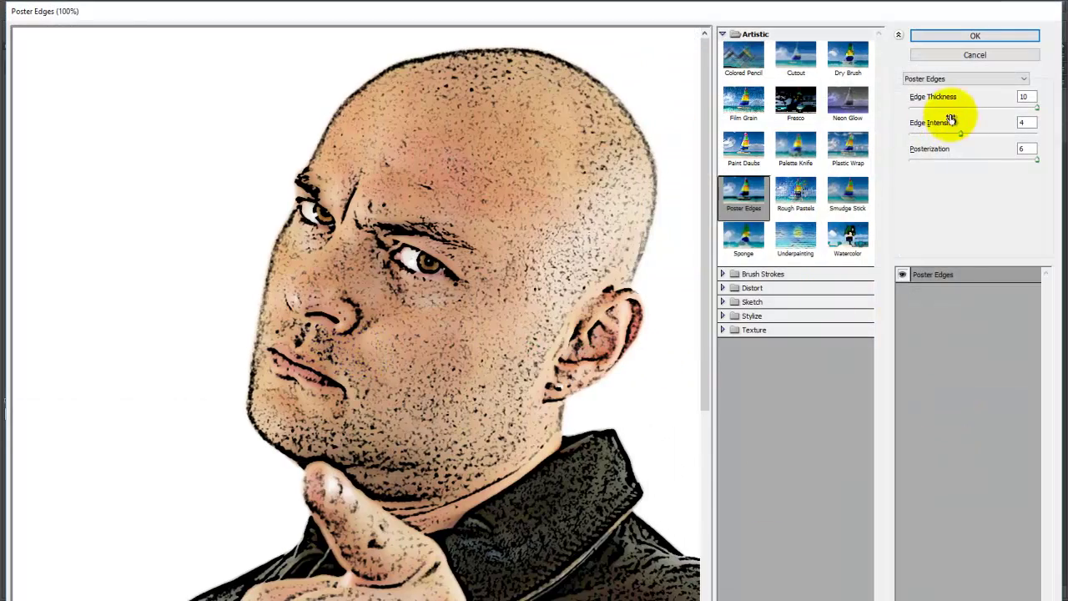
pyautogui.moveTo(960, 134)
pyautogui.mouseDown()
pyautogui.moveTo(1017, 135)
pyautogui.moveTo(914, 134)
pyautogui.moveTo(985, 138)
pyautogui.mouseUp()
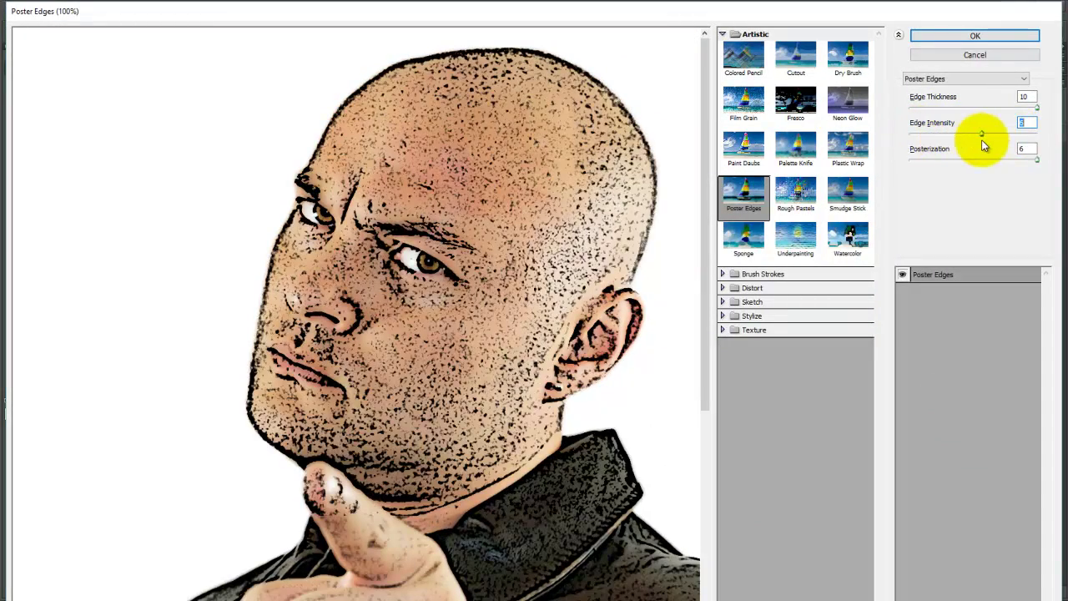
pyautogui.click(975, 35)
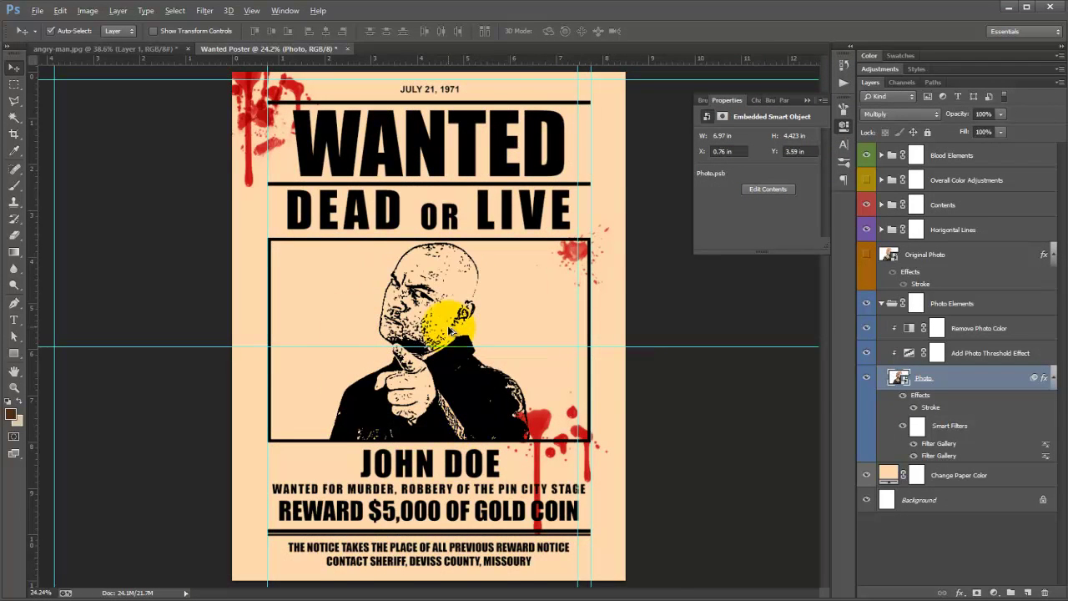
# Step: Compare the photo without its threshold effect, then collapse Photo Elements and select Change Paper Color
pyautogui.scroll(2, 443, 326)
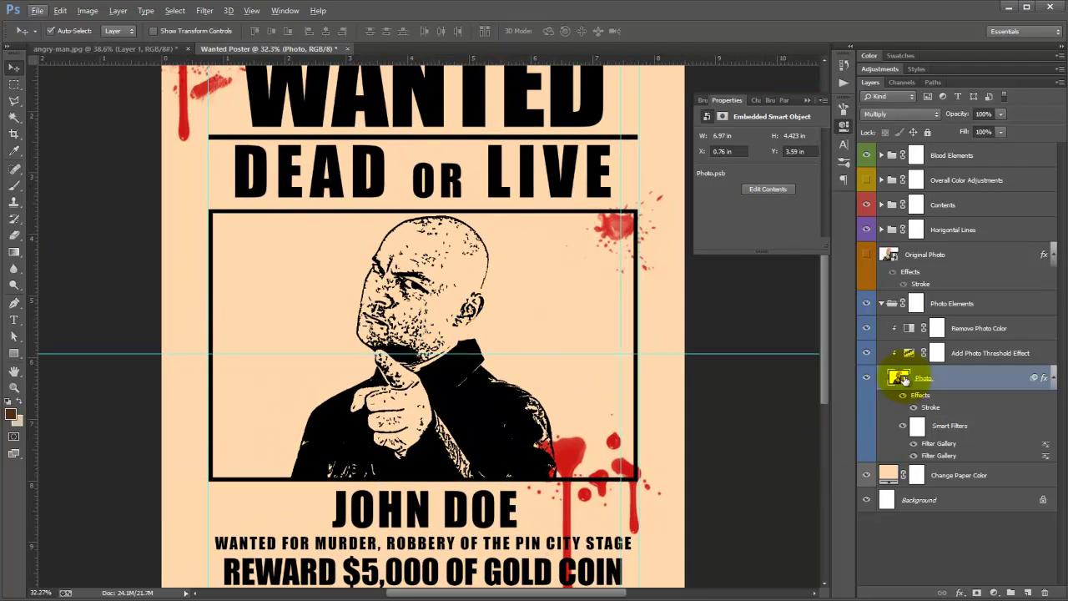
pyautogui.click(866, 353)
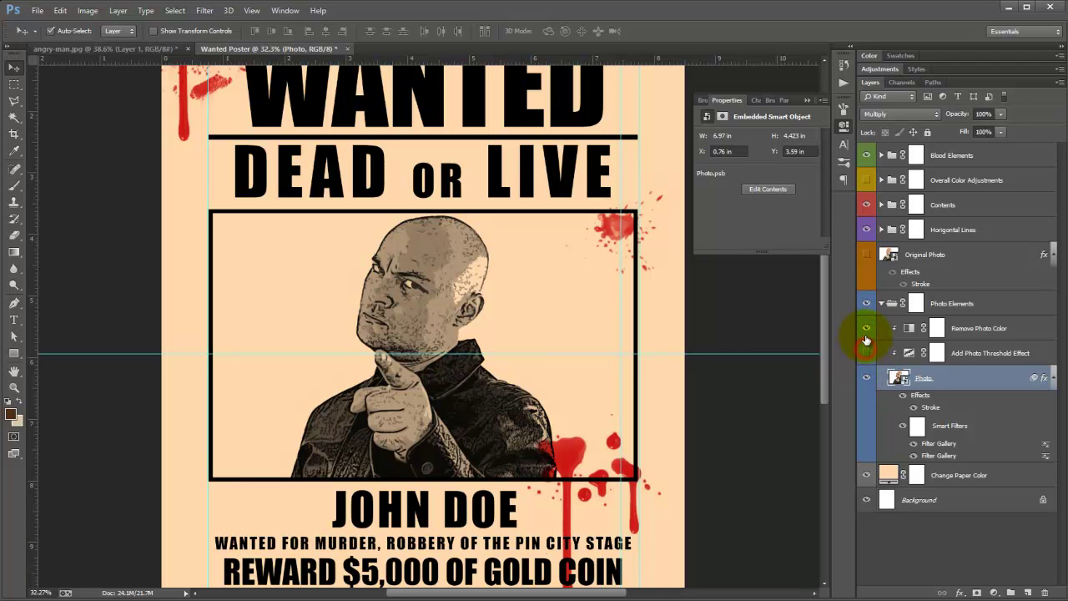
pyautogui.click(867, 355)
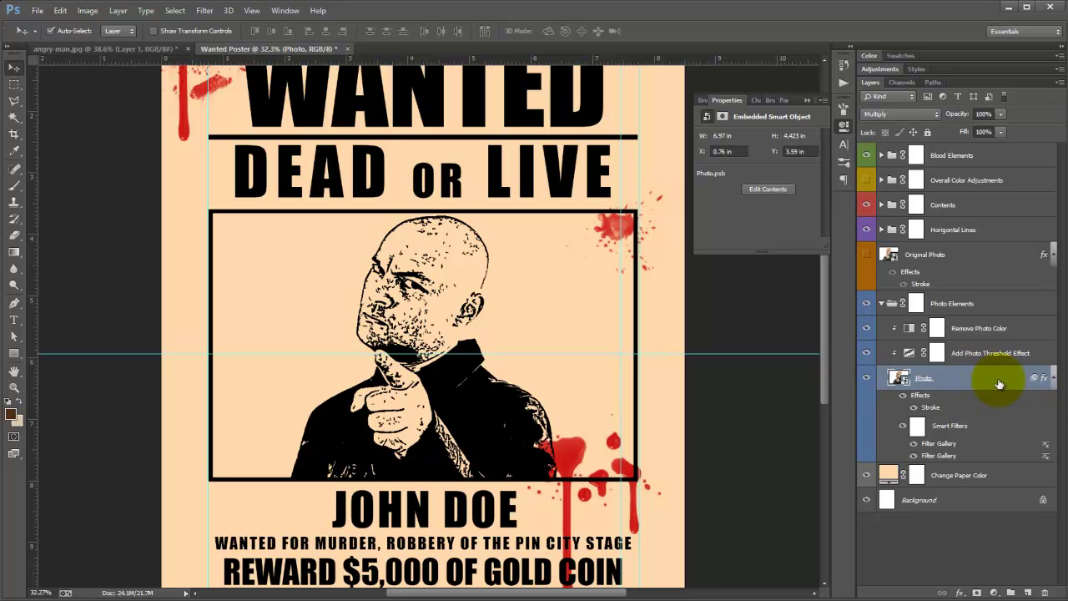
pyautogui.click(881, 305)
pyautogui.click(951, 332)
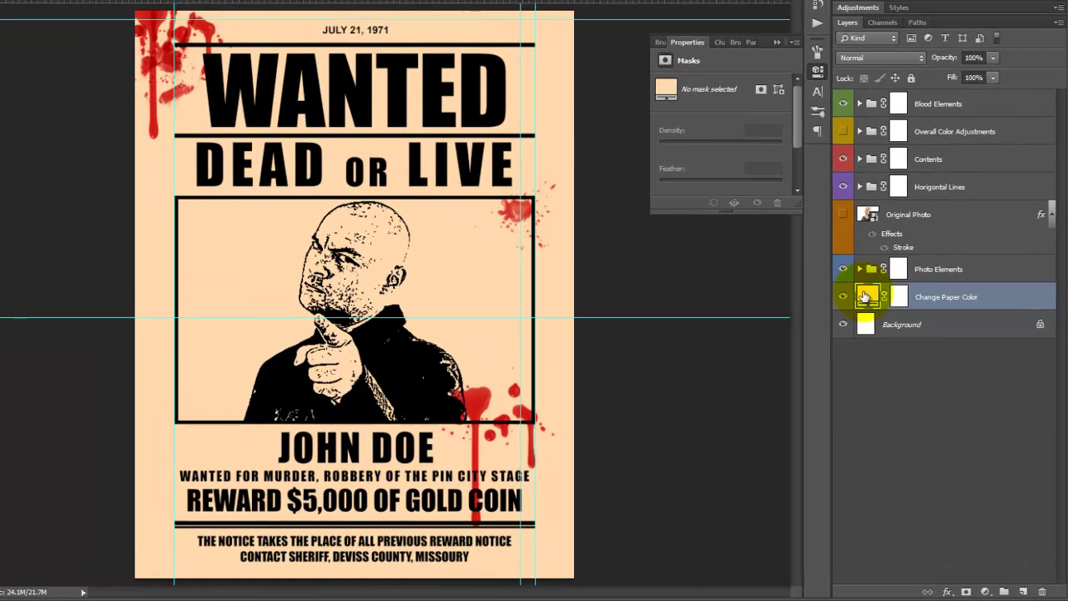
pyautogui.doubleClick(886, 328)
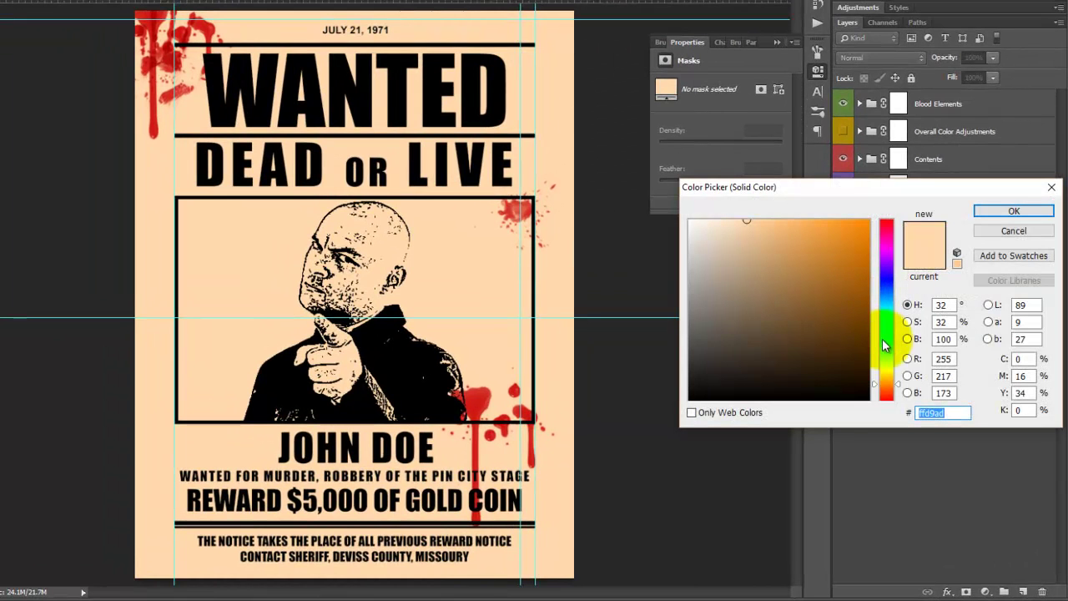
pyautogui.click(890, 379)
pyautogui.moveTo(888, 369)
pyautogui.mouseDown()
pyautogui.moveTo(890, 222)
pyautogui.moveTo(845, 237)
pyautogui.moveTo(892, 209)
pyautogui.mouseUp()
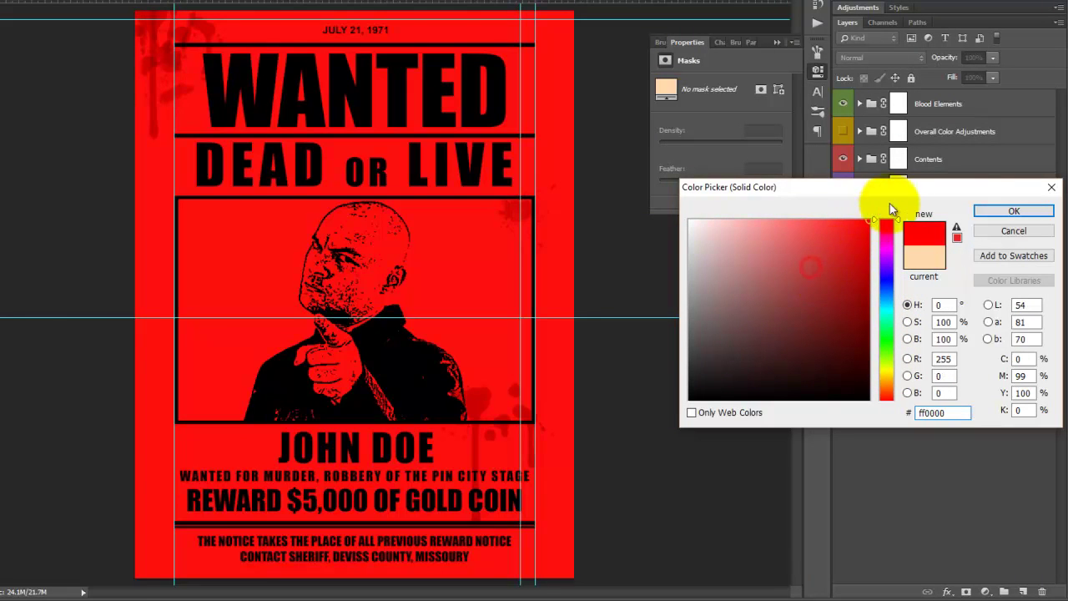
pyautogui.moveTo(888, 351)
pyautogui.mouseDown()
pyautogui.moveTo(888, 216)
pyautogui.moveTo(888, 313)
pyautogui.mouseUp()
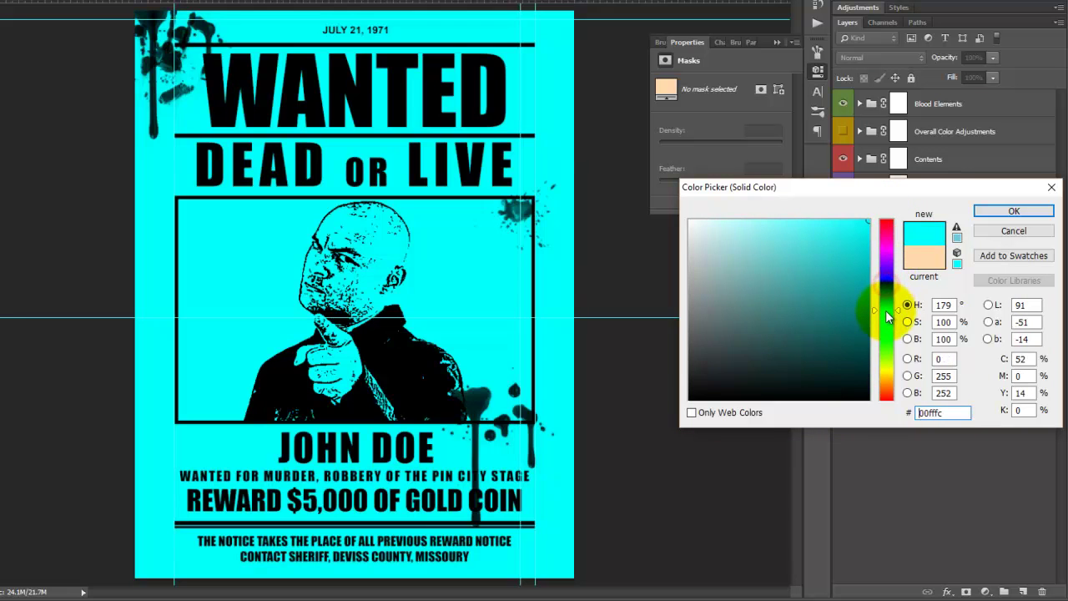
pyautogui.moveTo(887, 313)
pyautogui.mouseDown()
pyautogui.moveTo(886, 411)
pyautogui.moveTo(890, 369)
pyautogui.mouseUp()
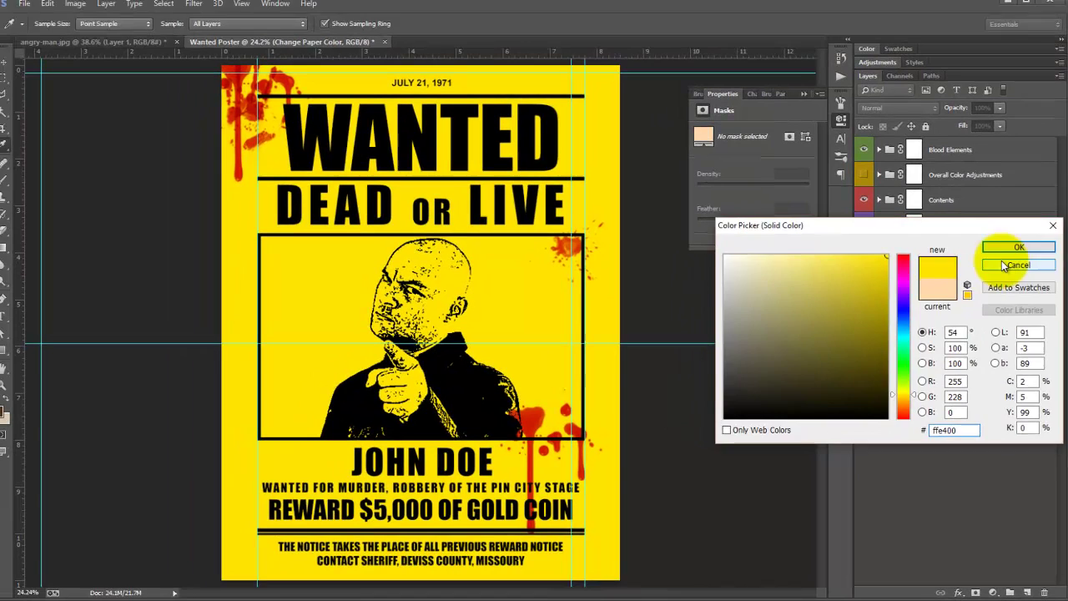
pyautogui.click(1004, 265)
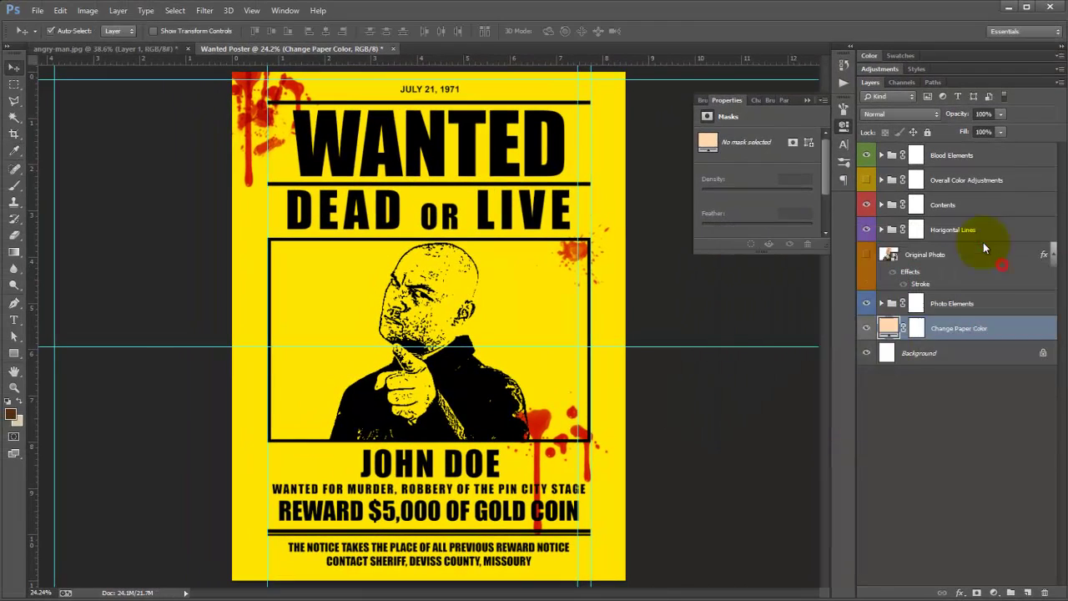
pyautogui.doubleClick(887, 328)
pyautogui.moveTo(816, 267); pyautogui.dragTo(698, 239)
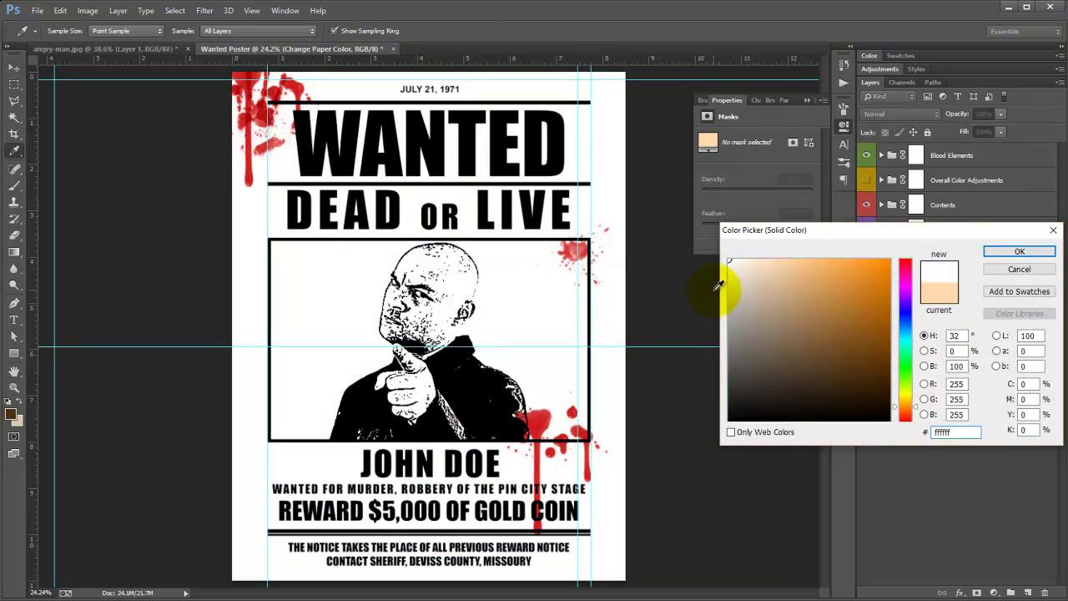
pyautogui.click(1022, 272)
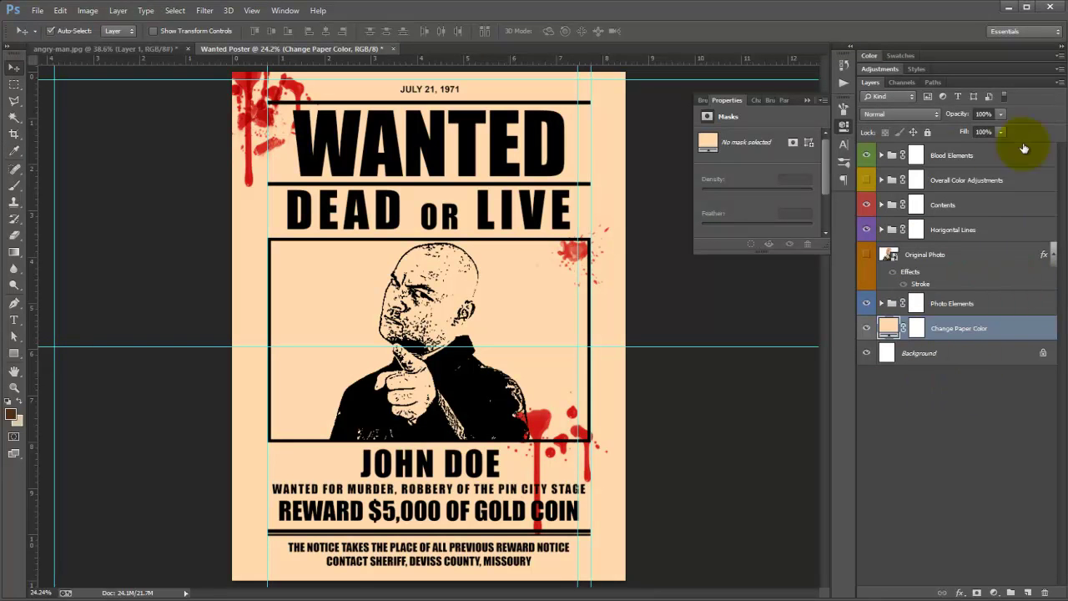
# Step: Turn on Overall Color Adjustments and run the '[Additional] - Add 15 Color Presets' action
pyautogui.click(866, 179)
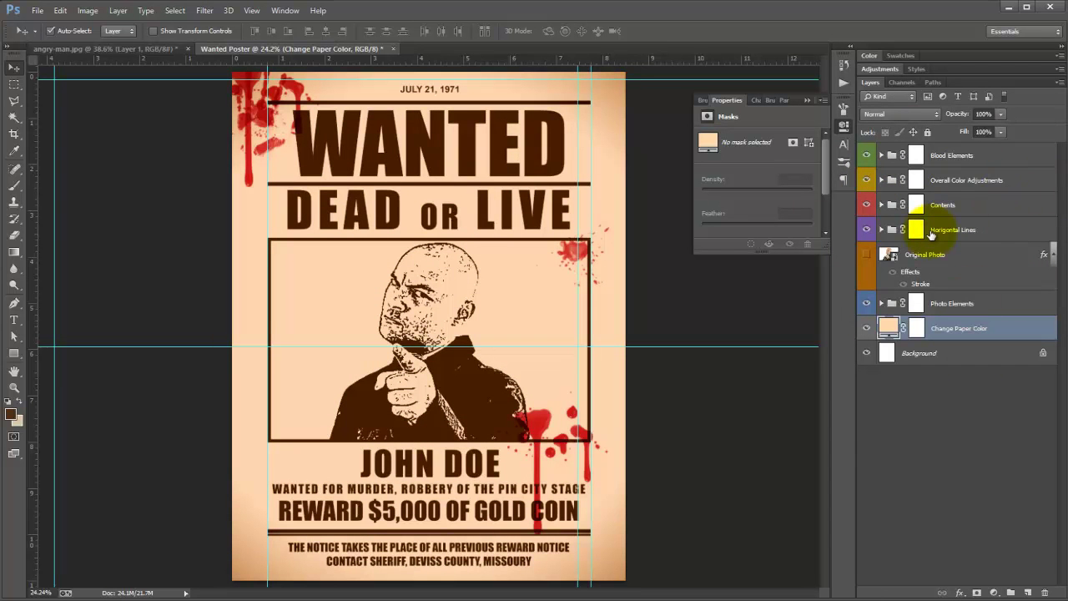
pyautogui.click(843, 82)
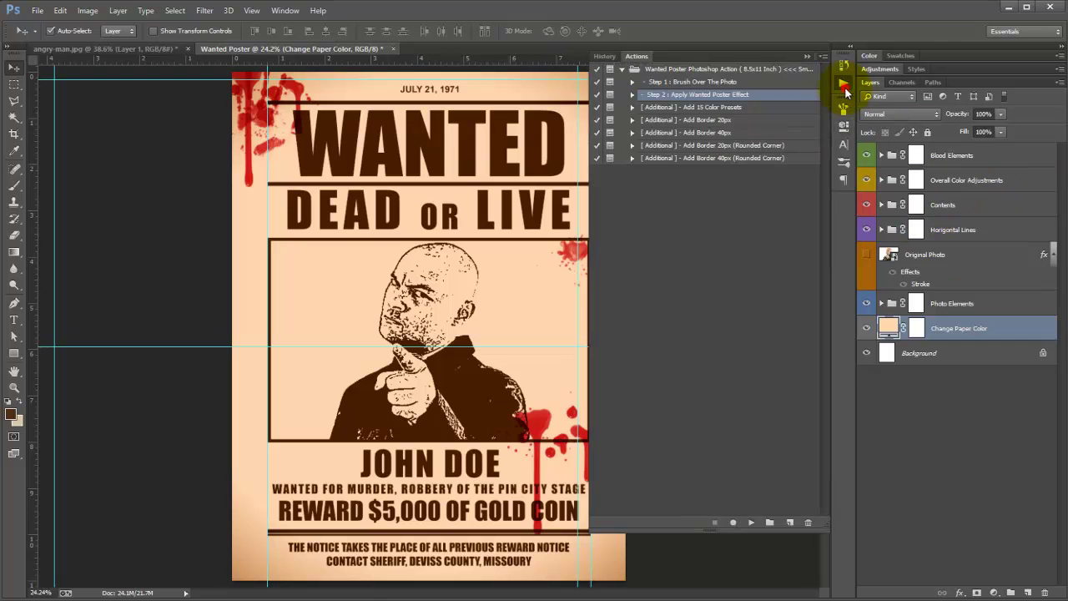
pyautogui.click(717, 106)
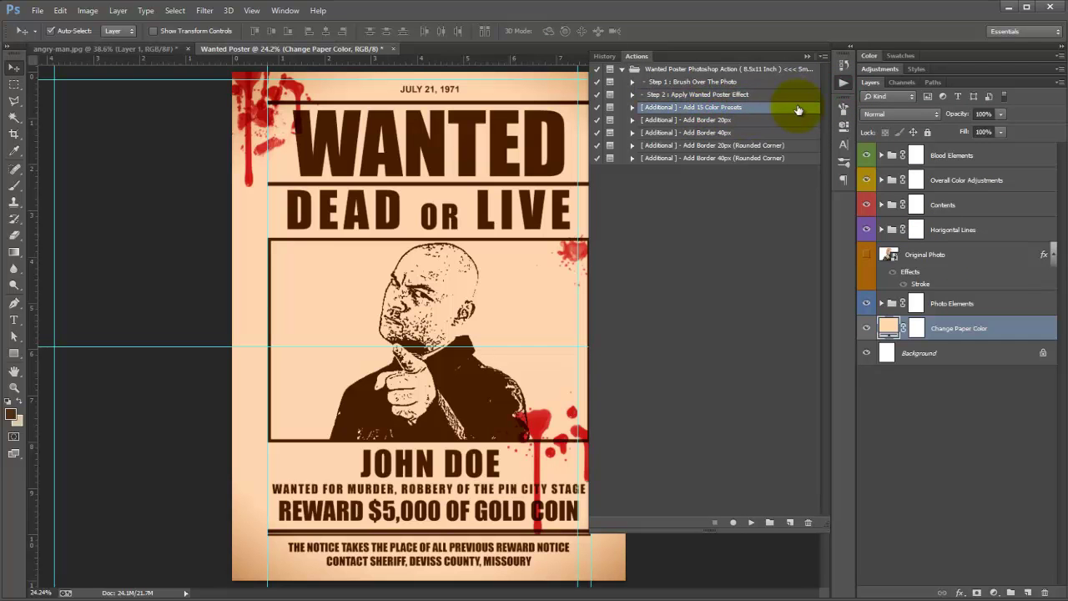
pyautogui.click(753, 525)
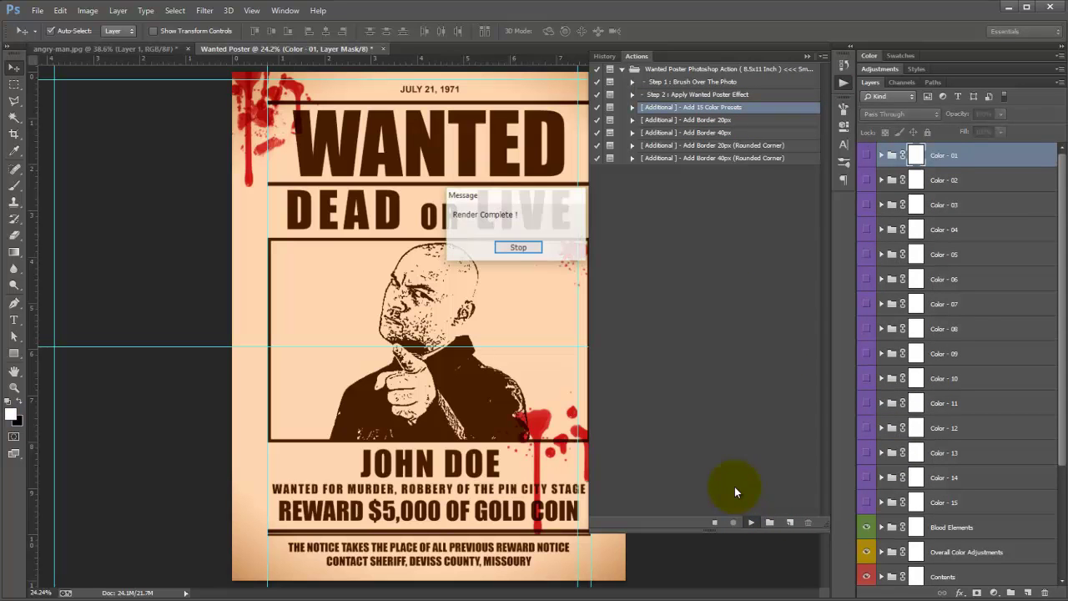
# Step: Dismiss the Render Complete message, collapse Actions and preview the Color - 01 to Color - 05 presets
pyautogui.click(520, 247)
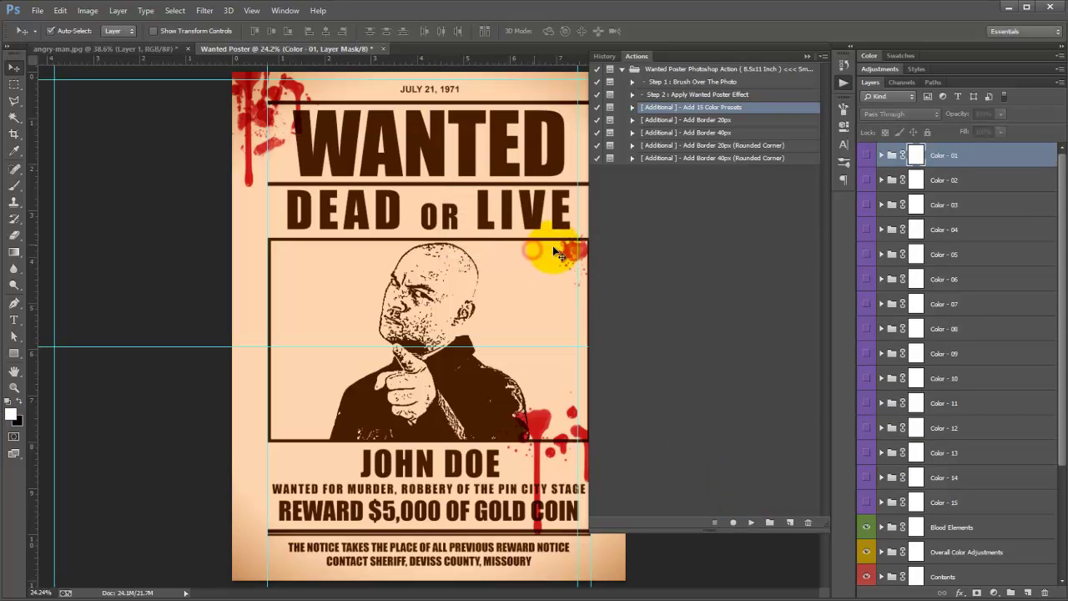
pyautogui.click(807, 57)
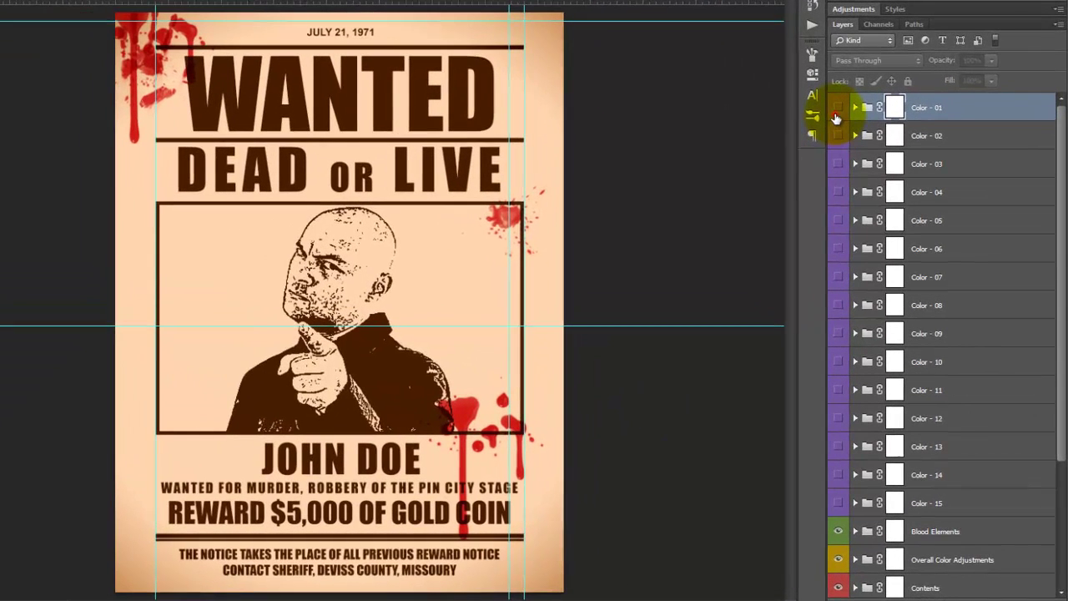
pyautogui.click(866, 156)
pyautogui.click(837, 110)
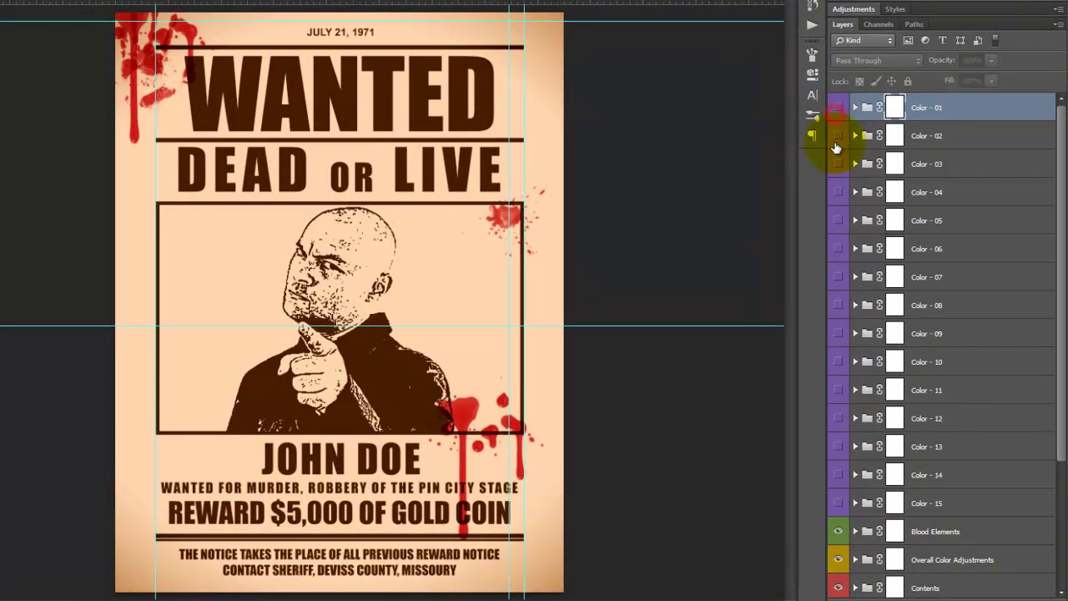
pyautogui.click(838, 144)
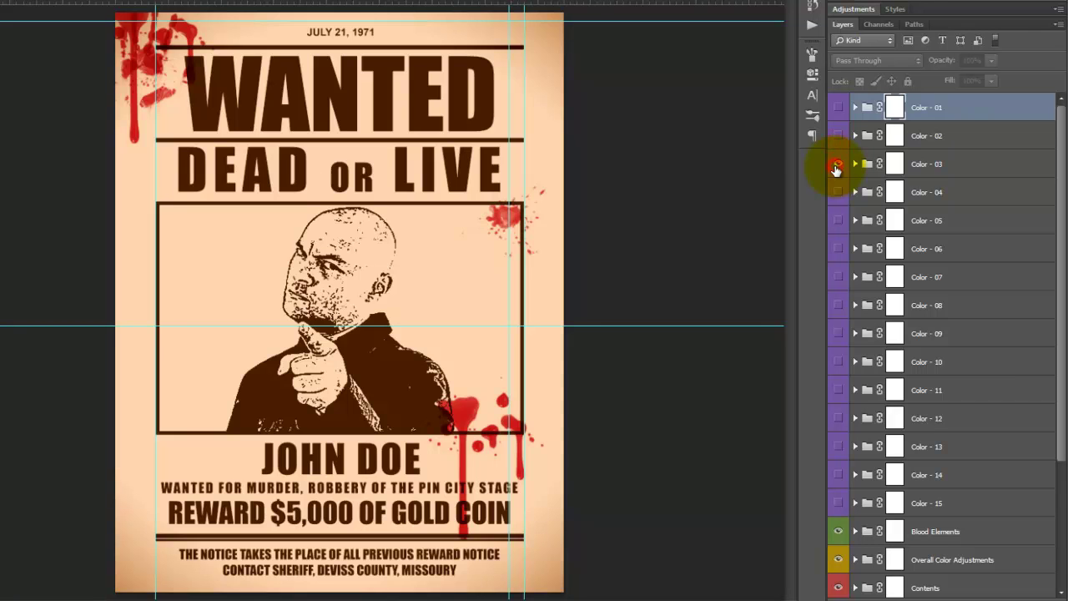
pyautogui.click(837, 165)
pyautogui.click(837, 193)
pyautogui.click(838, 193)
pyautogui.click(837, 222)
pyautogui.click(837, 222)
# Step: Preview the Color - 06 through Color - 10 presets one at a time
pyautogui.click(837, 249)
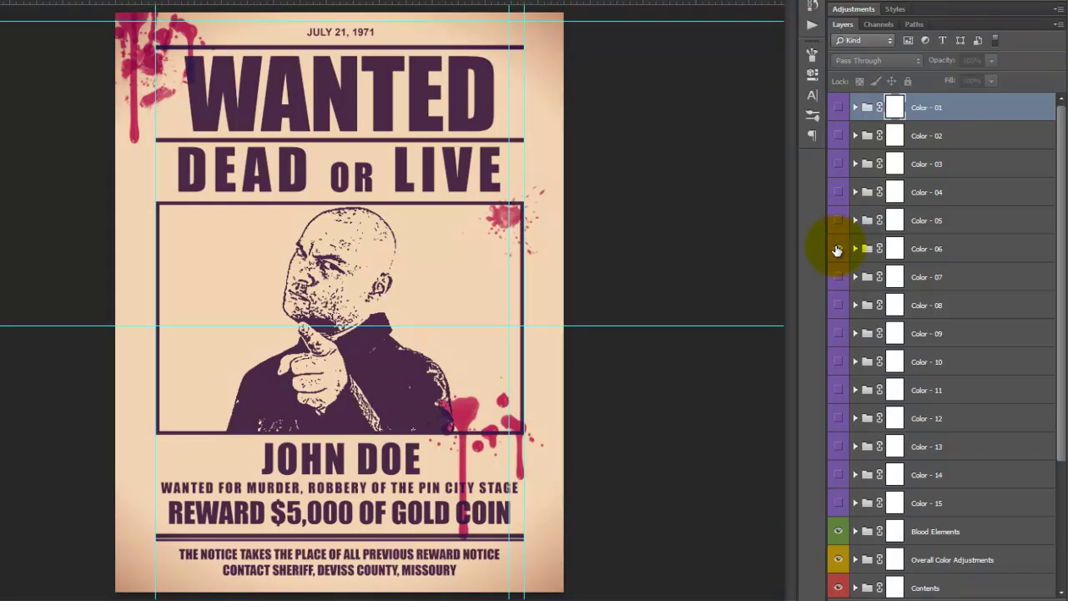
pyautogui.click(837, 249)
pyautogui.click(838, 278)
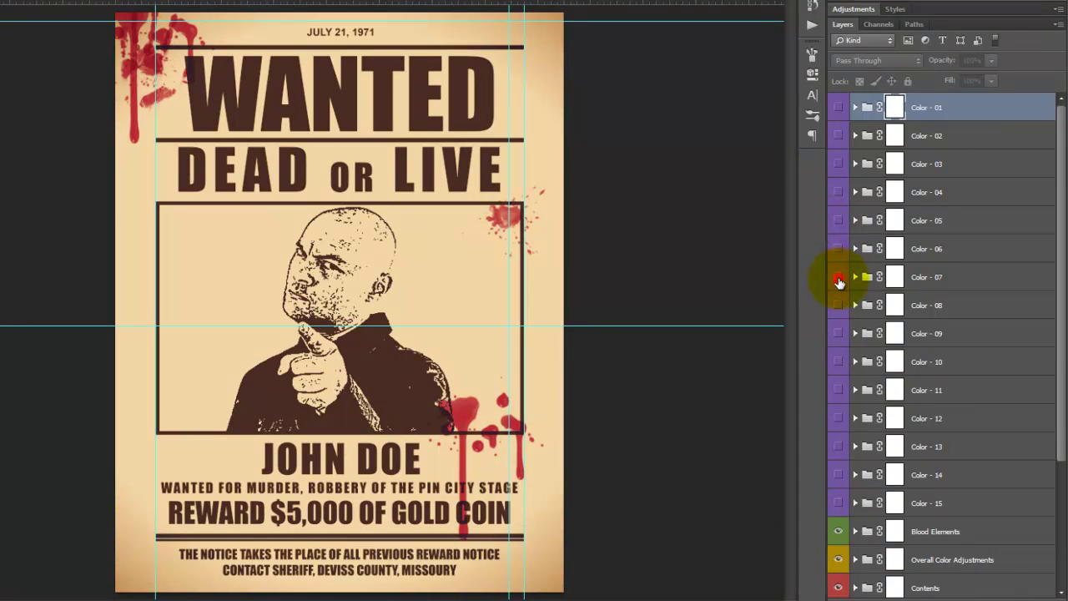
pyautogui.click(837, 306)
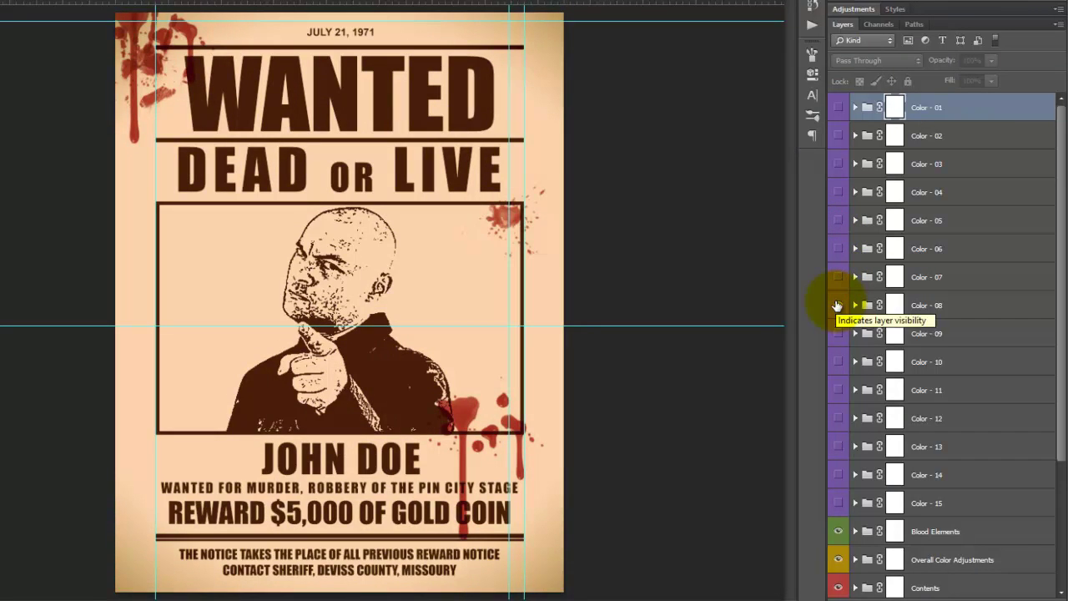
pyautogui.click(836, 330)
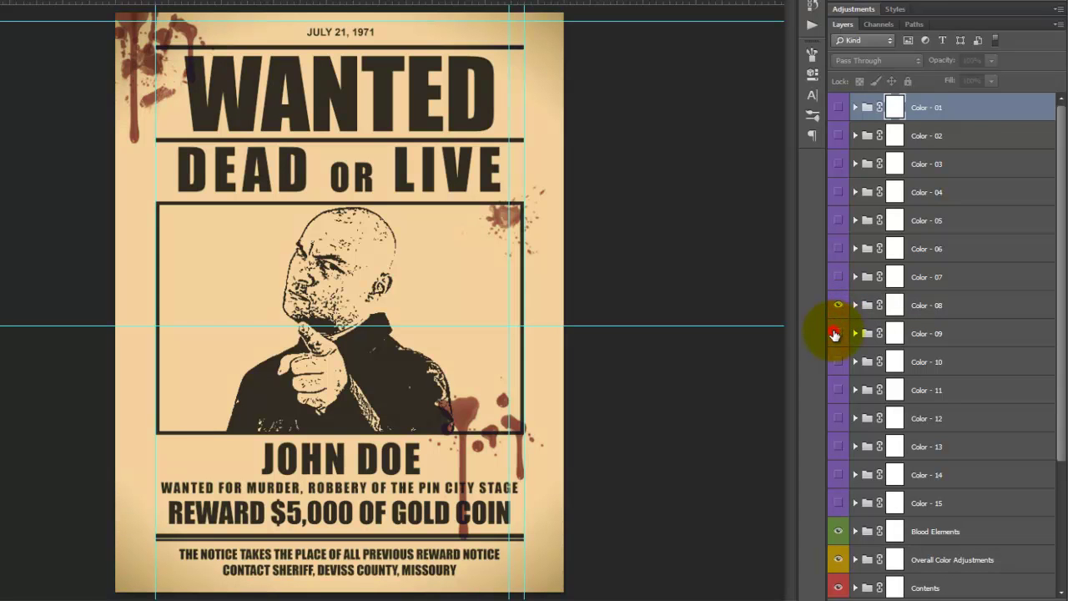
pyautogui.click(837, 361)
pyautogui.click(837, 306)
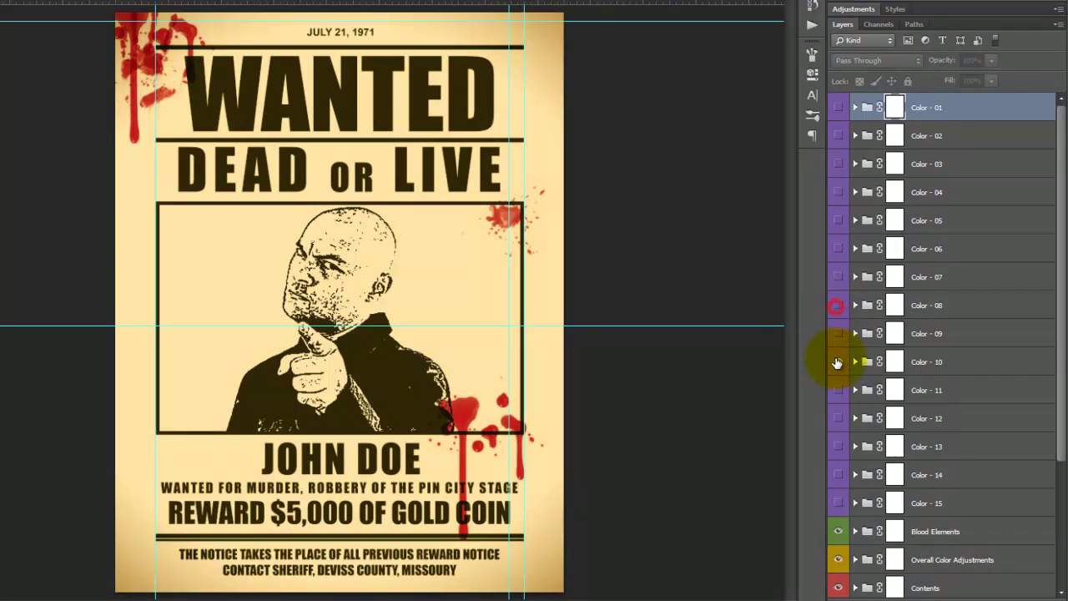
pyautogui.click(837, 363)
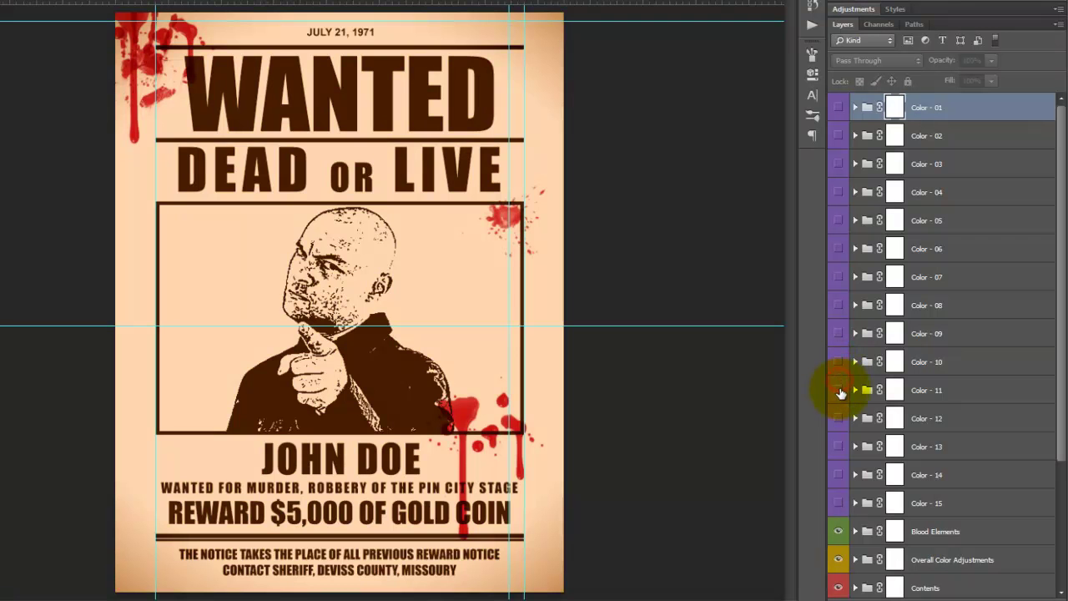
# Step: Preview Color - 11 through the greyscale Color - 15, leaving each hidden
pyautogui.click(839, 390)
pyautogui.click(839, 390)
pyautogui.click(839, 400)
pyautogui.click(839, 404)
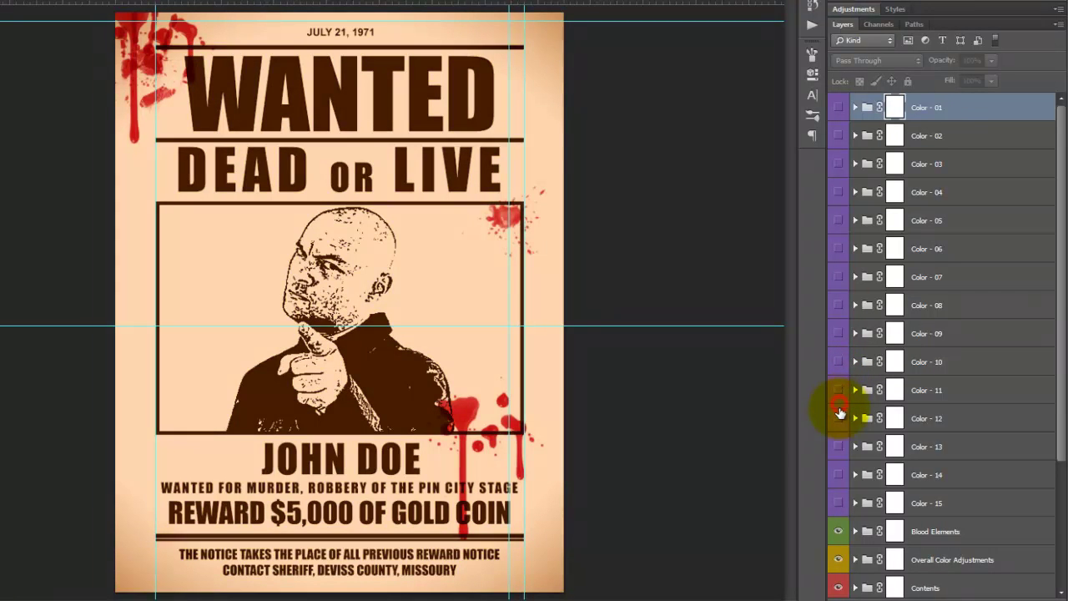
pyautogui.click(838, 420)
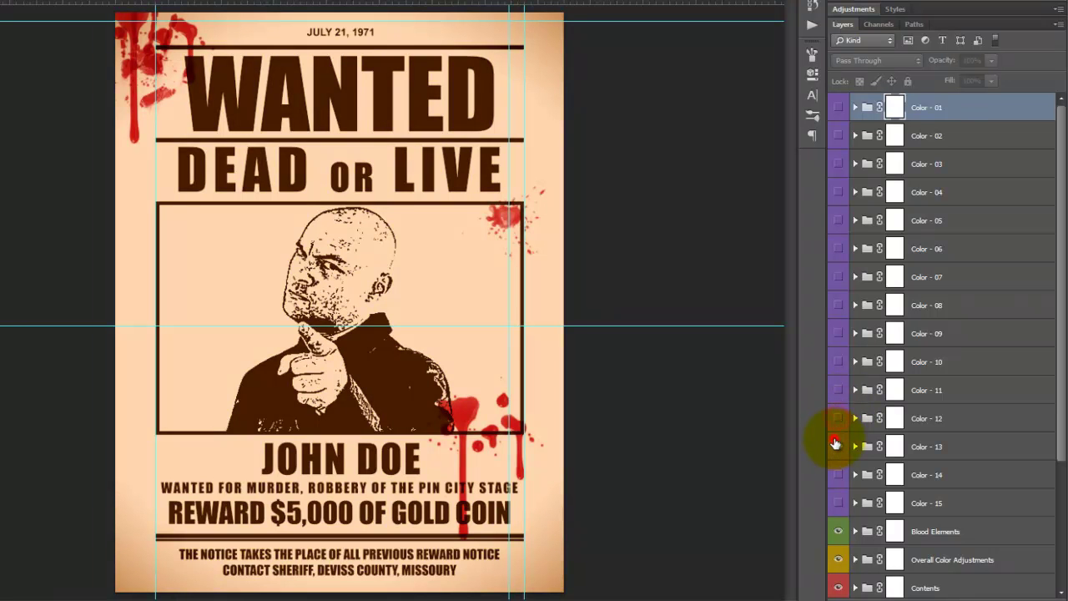
pyautogui.click(837, 446)
pyautogui.click(836, 470)
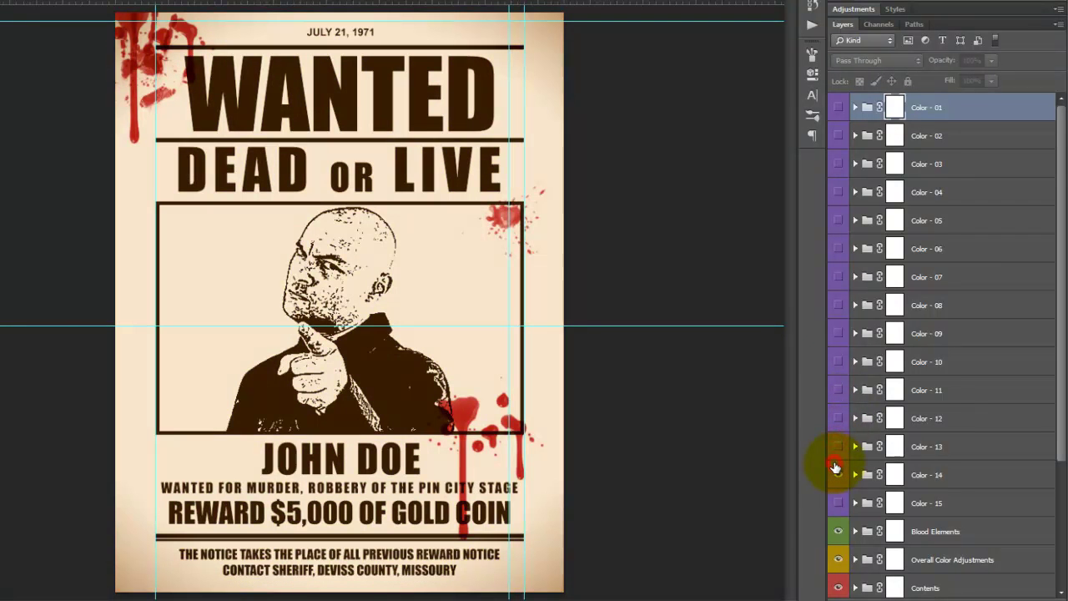
pyautogui.click(836, 475)
pyautogui.click(835, 504)
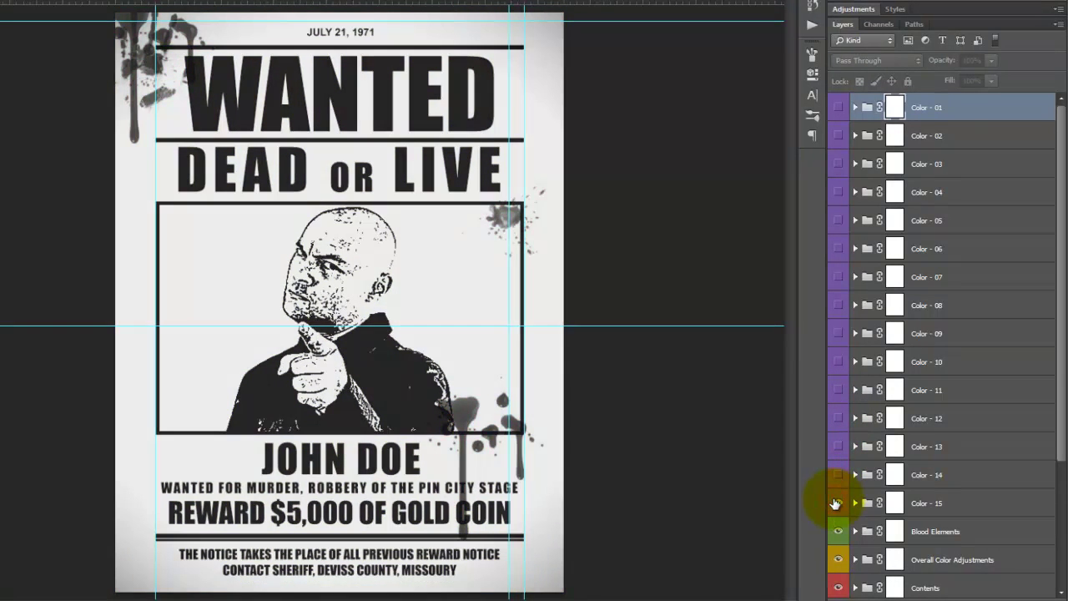
pyautogui.click(837, 503)
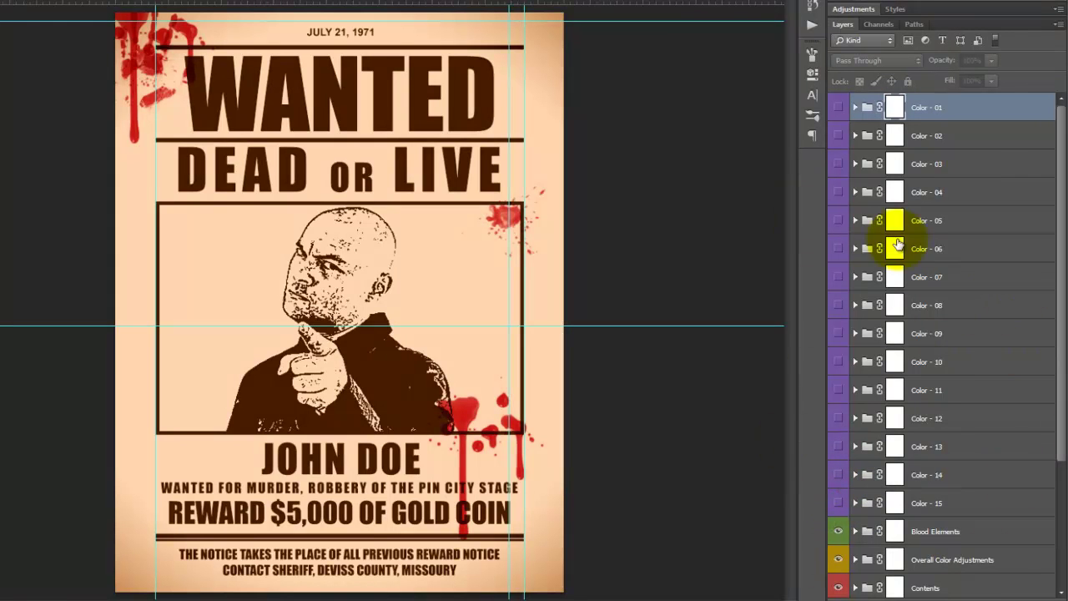